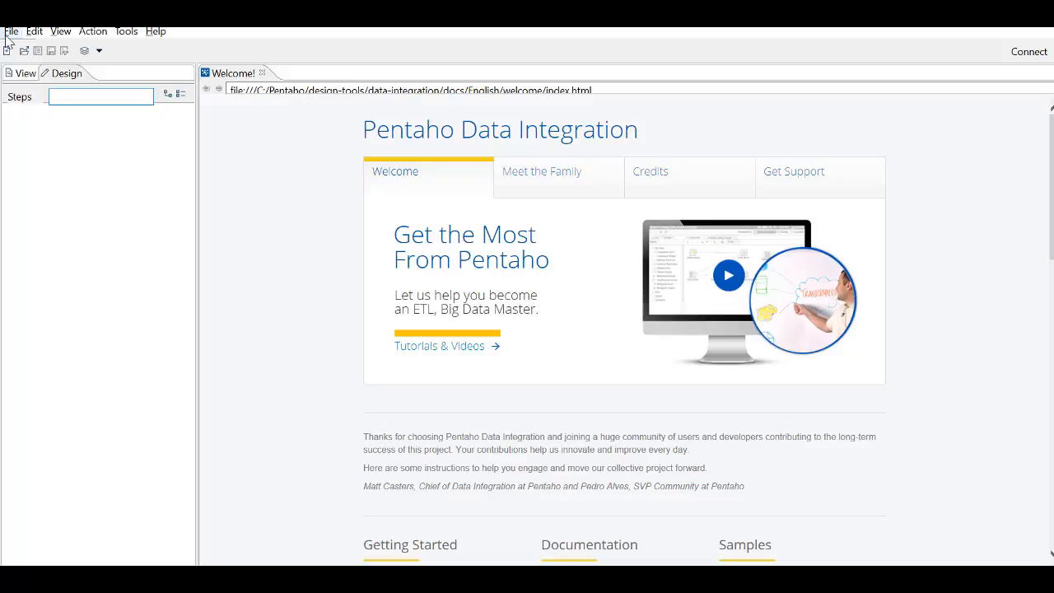
- Create a new transformation
left_click(10, 32)
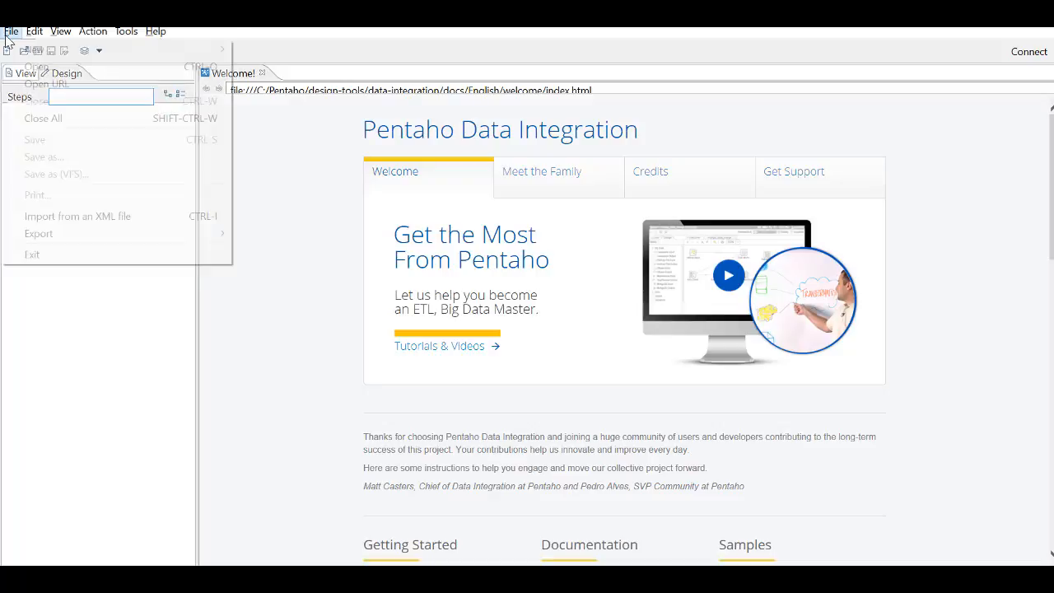
mouse_move(117, 63)
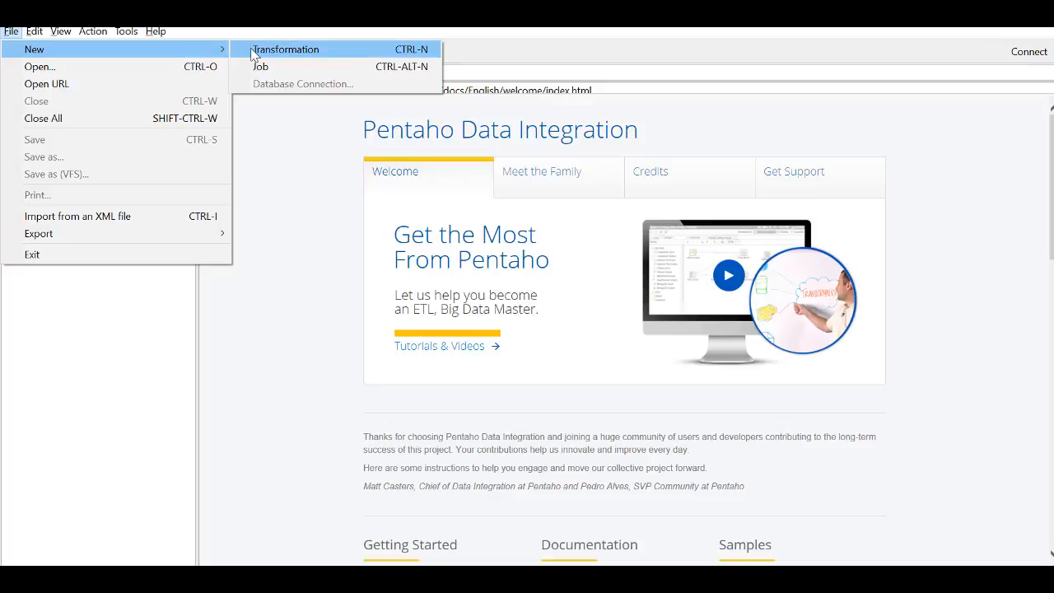
left_click(299, 57)
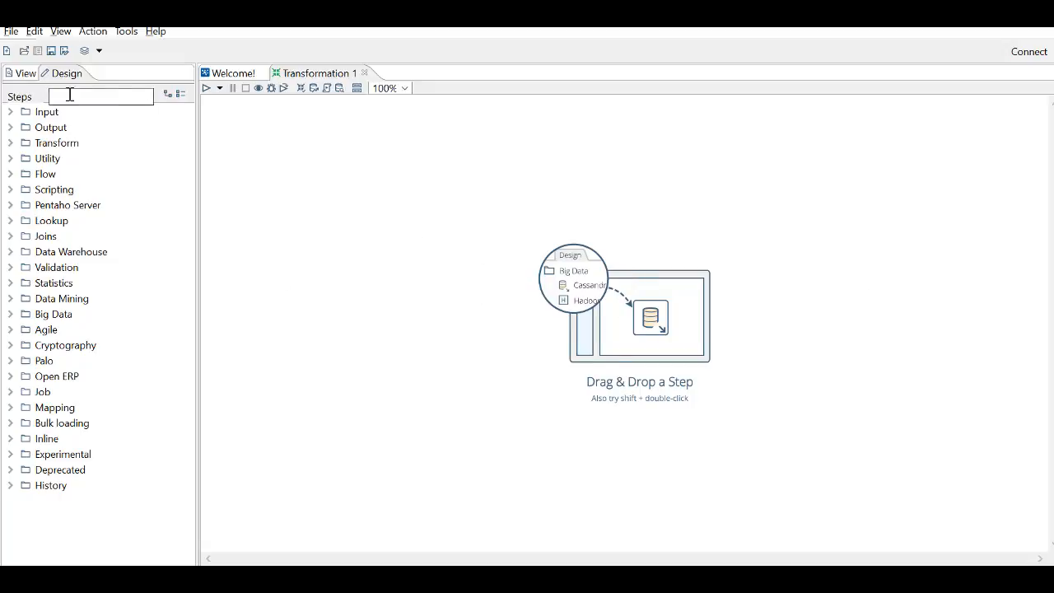
- Add a CSV file input step from the Input category to the empty canvas
left_click(11, 112)
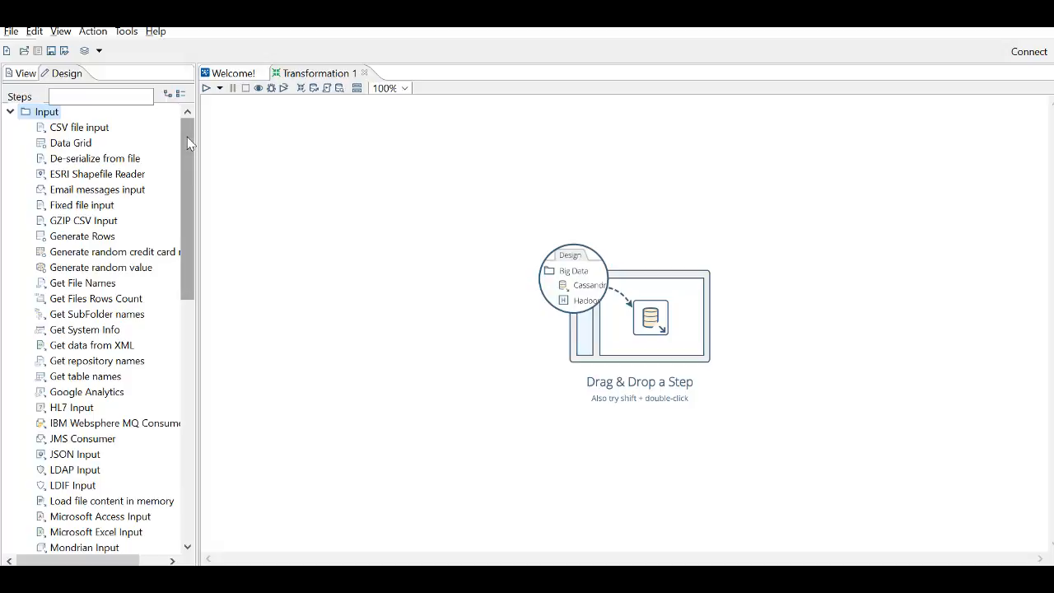
left_click_drag(188, 138, 186, 141)
left_click_drag(185, 210, 193, 306)
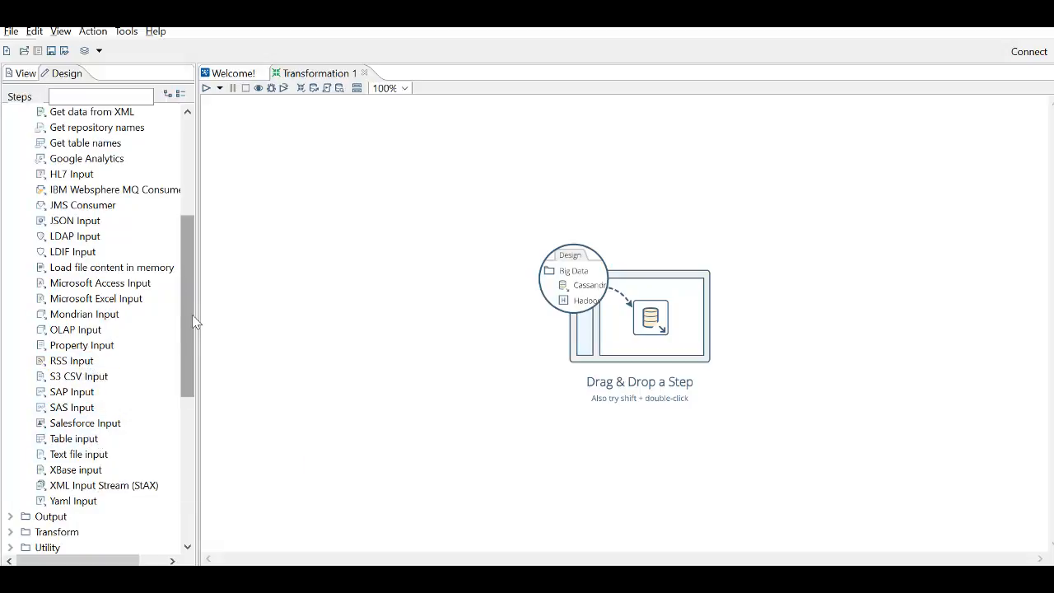
left_click_drag(193, 318, 182, 175)
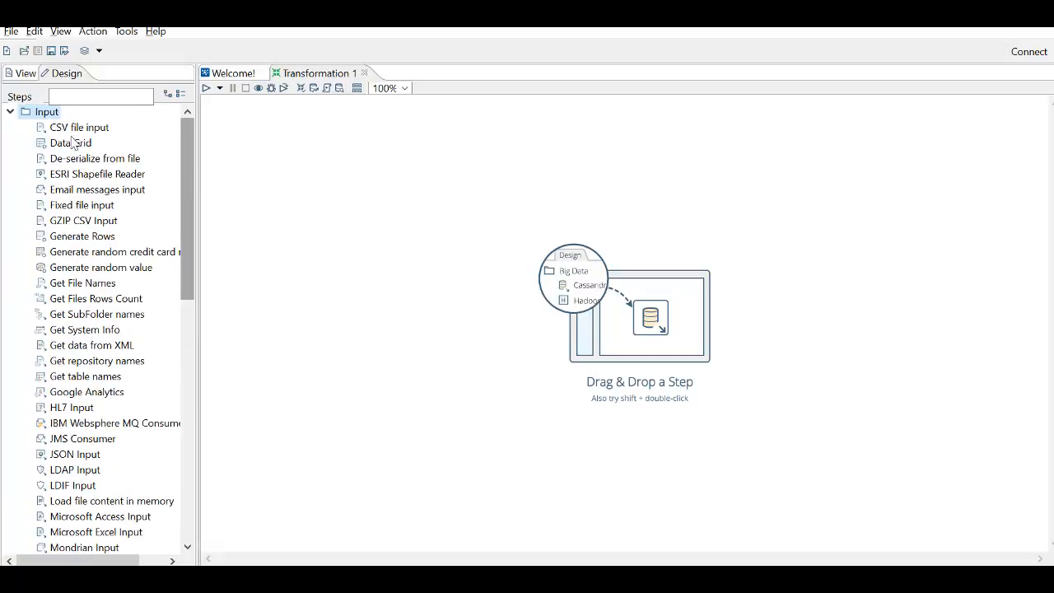
left_click_drag(79, 130, 352, 210)
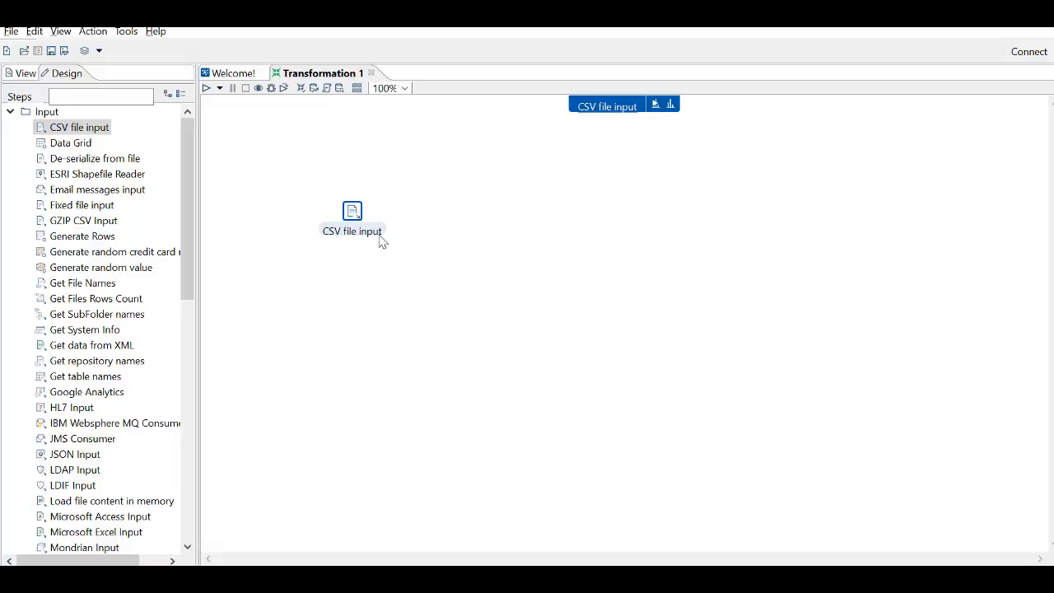
- Choose employee.csv from the Talend VIDEO folder as the source file of the CSV file input step
mouse_move(356, 216)
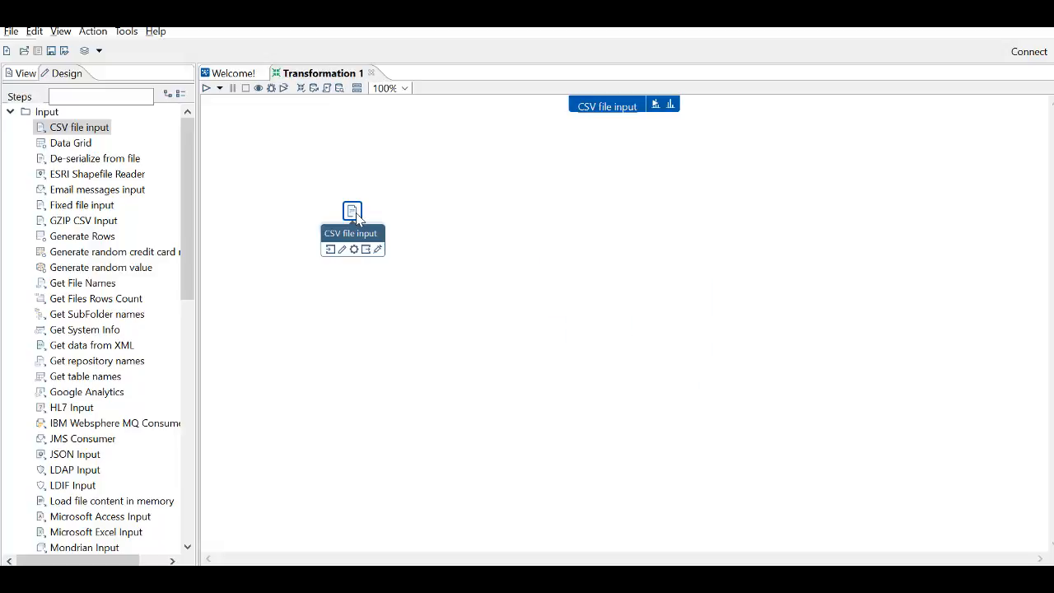
double_click(356, 216)
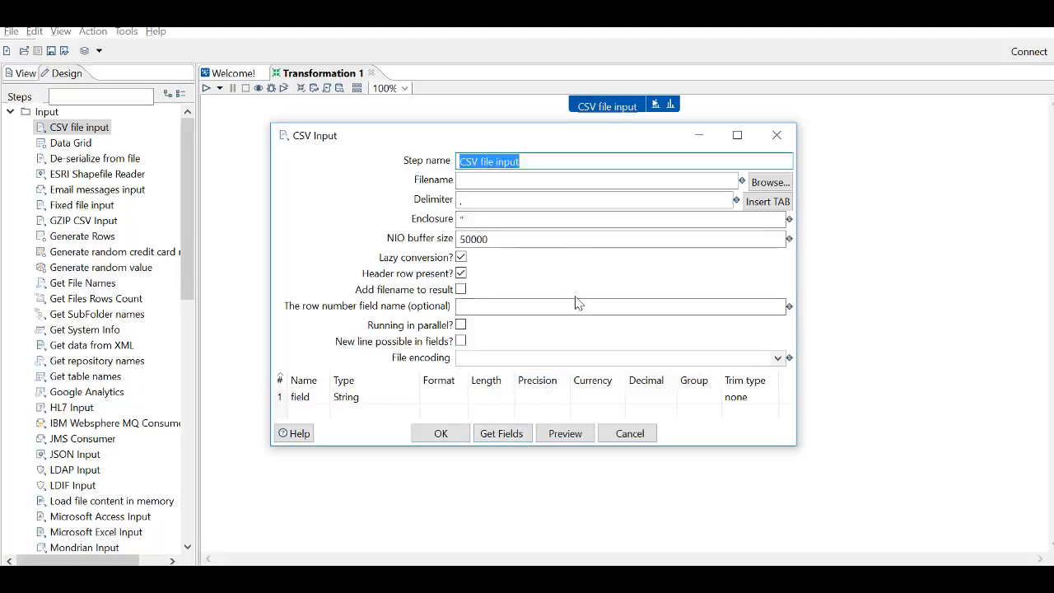
left_click(770, 183)
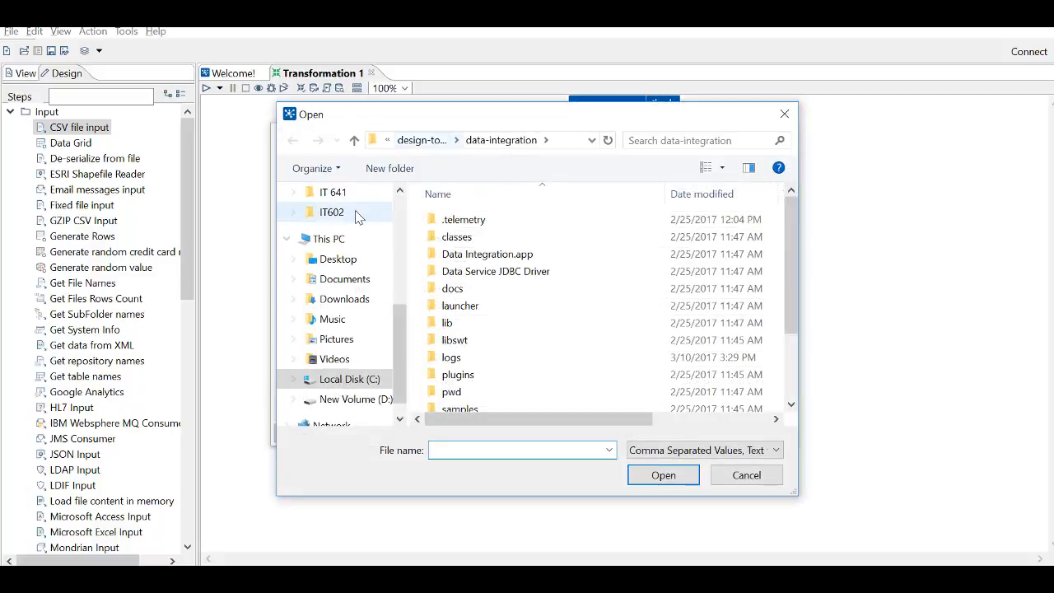
left_click_drag(404, 356, 407, 237)
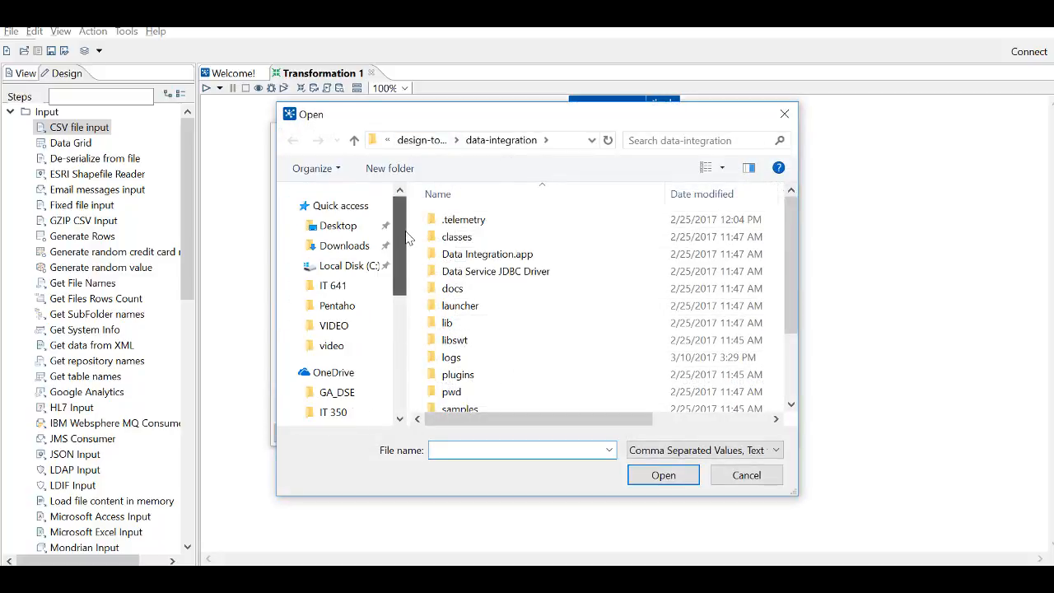
left_click(349, 333)
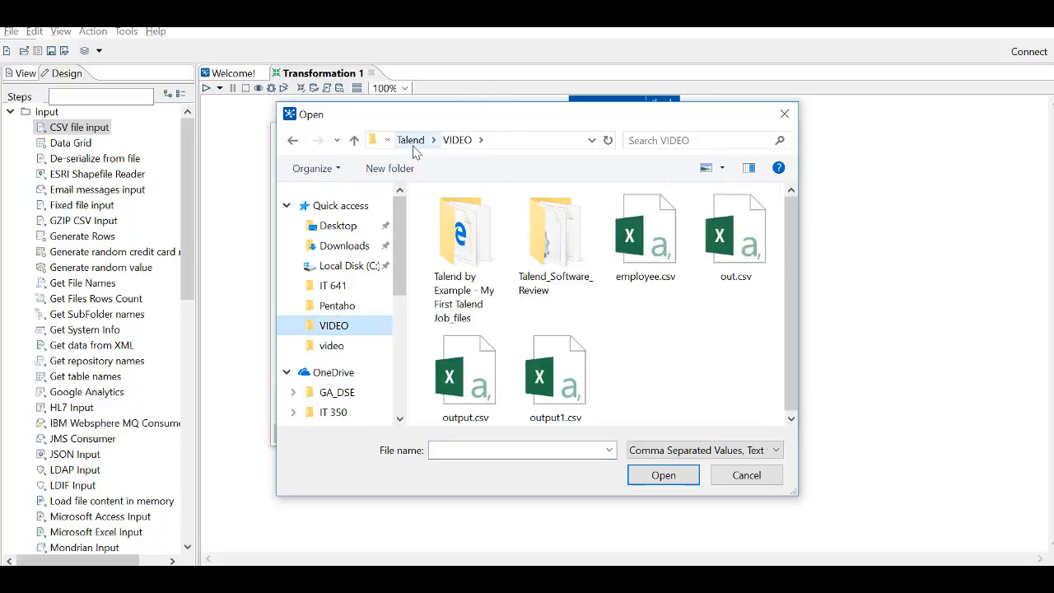
left_click(411, 142)
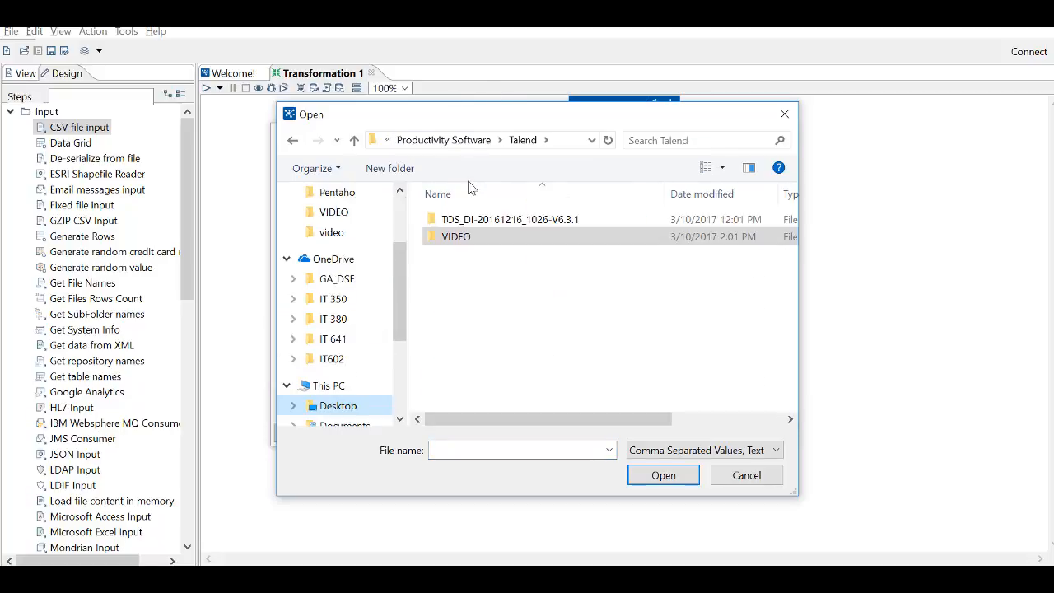
double_click(467, 240)
left_click(632, 241)
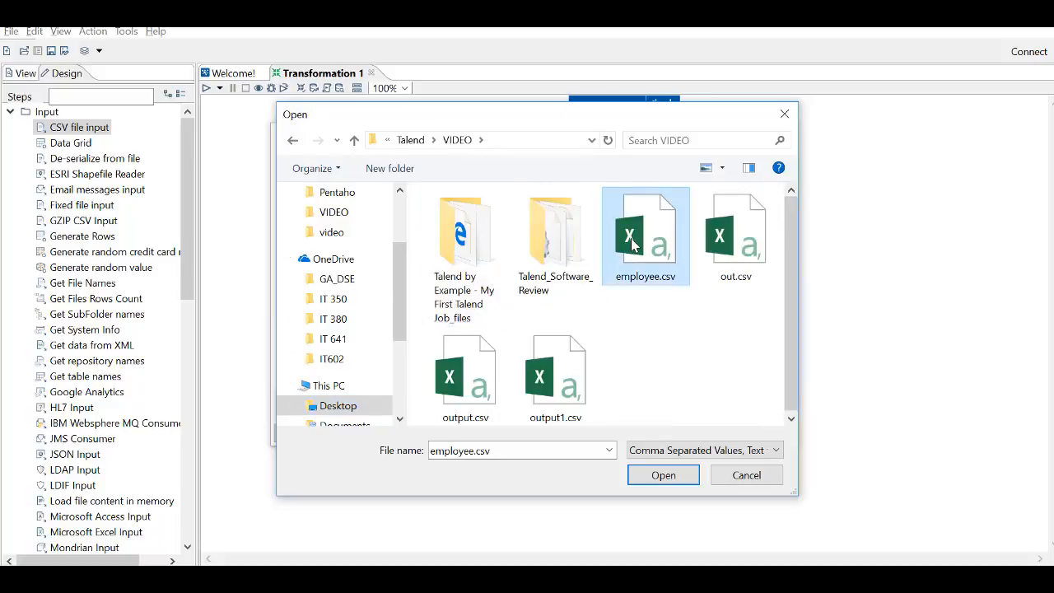
double_click(632, 242)
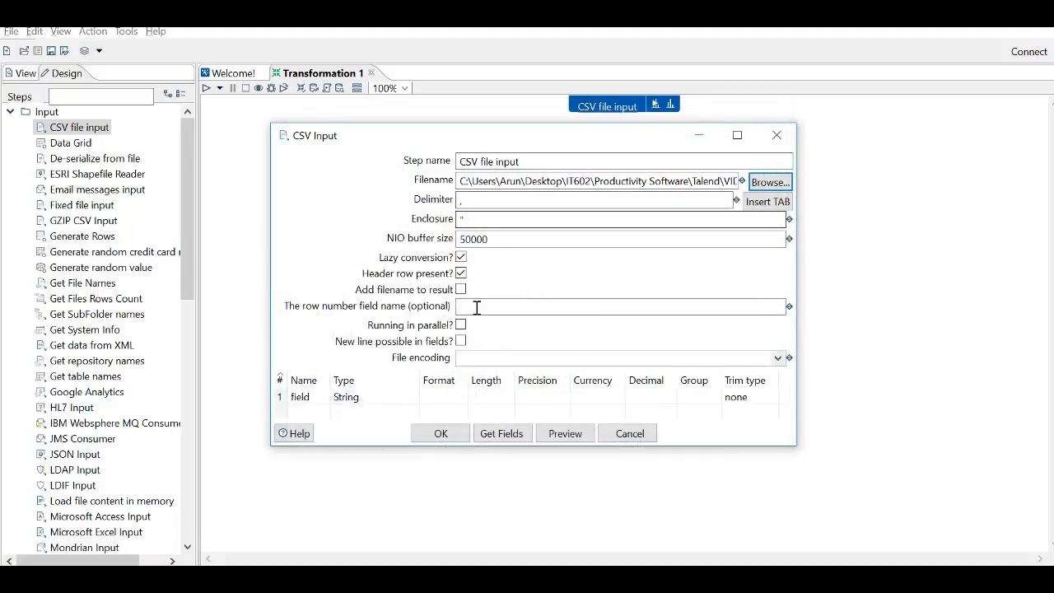
- Set the CSV delimiter to a semicolon and get the fields from the file by sampling 100 lines
left_click(503, 204)
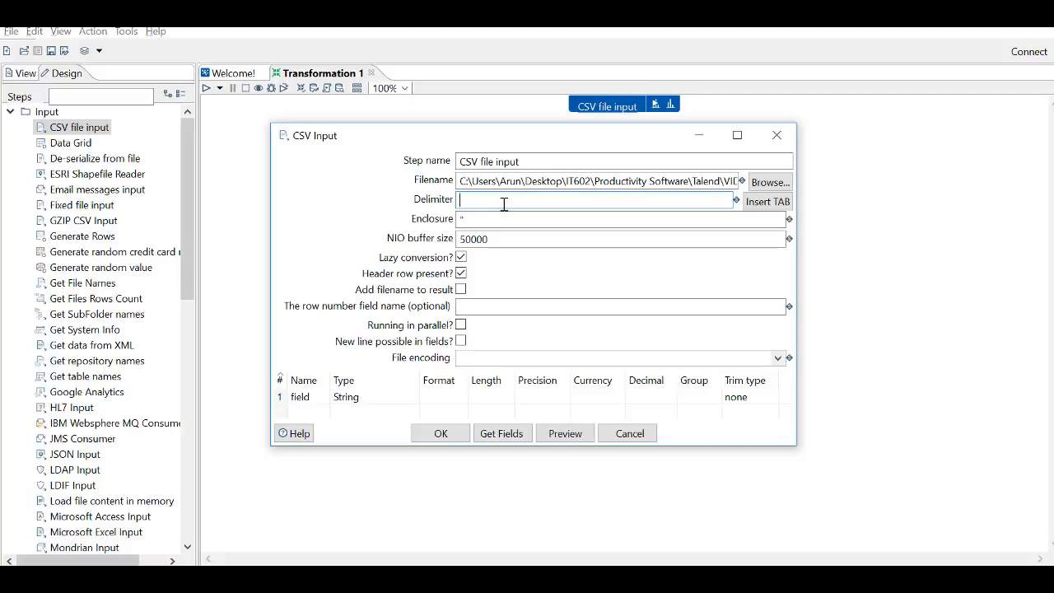
left_click(508, 435)
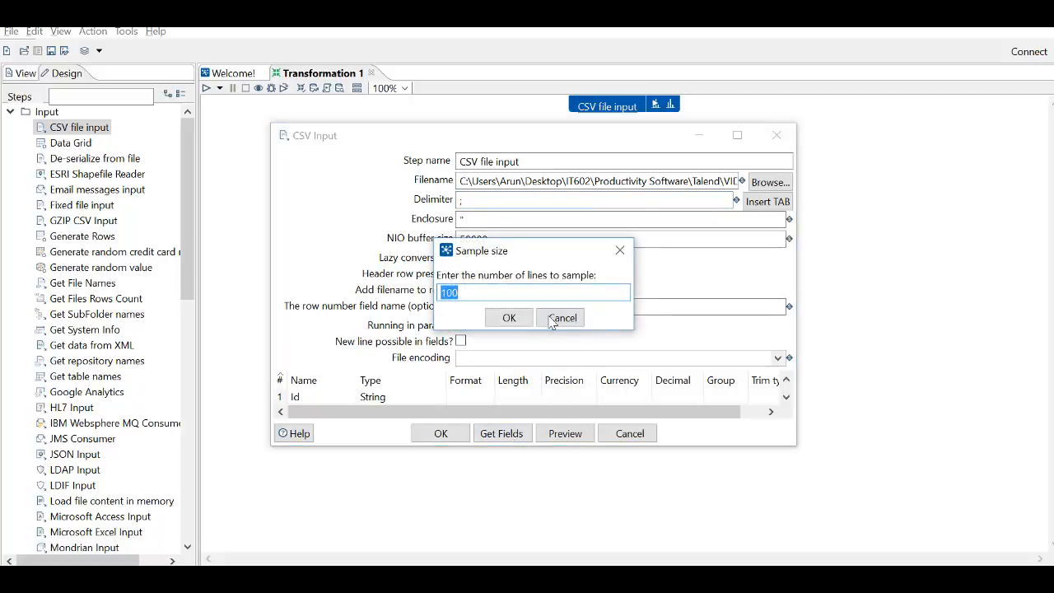
left_click(508, 318)
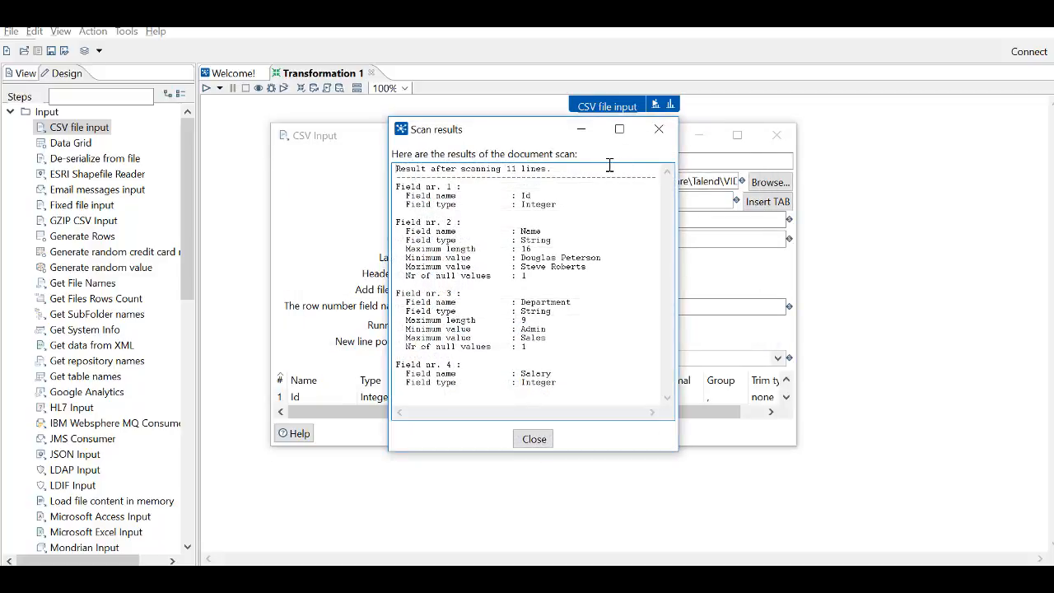
left_click(546, 440)
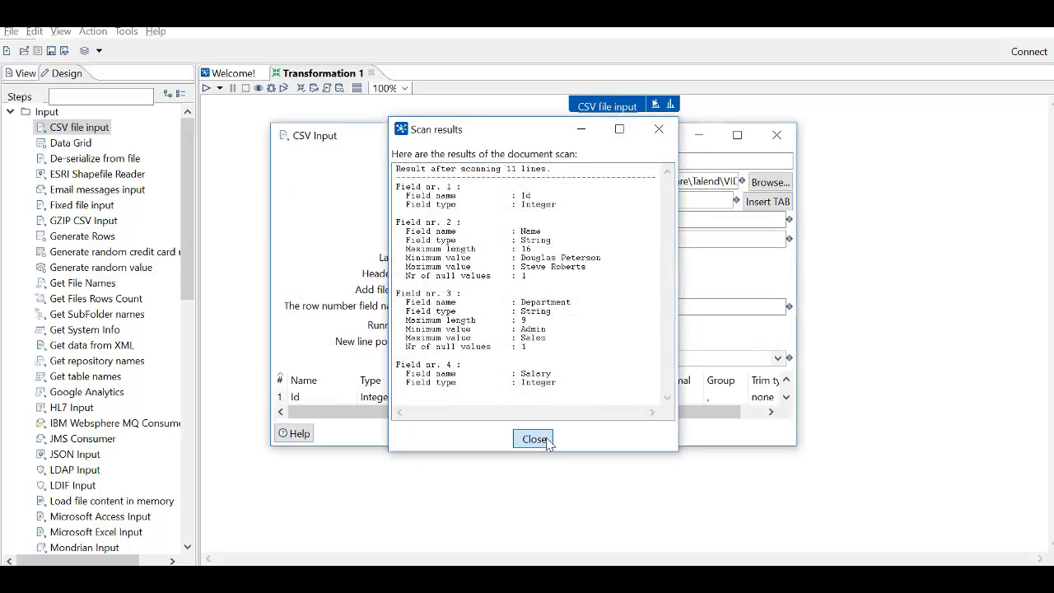
left_click(737, 134)
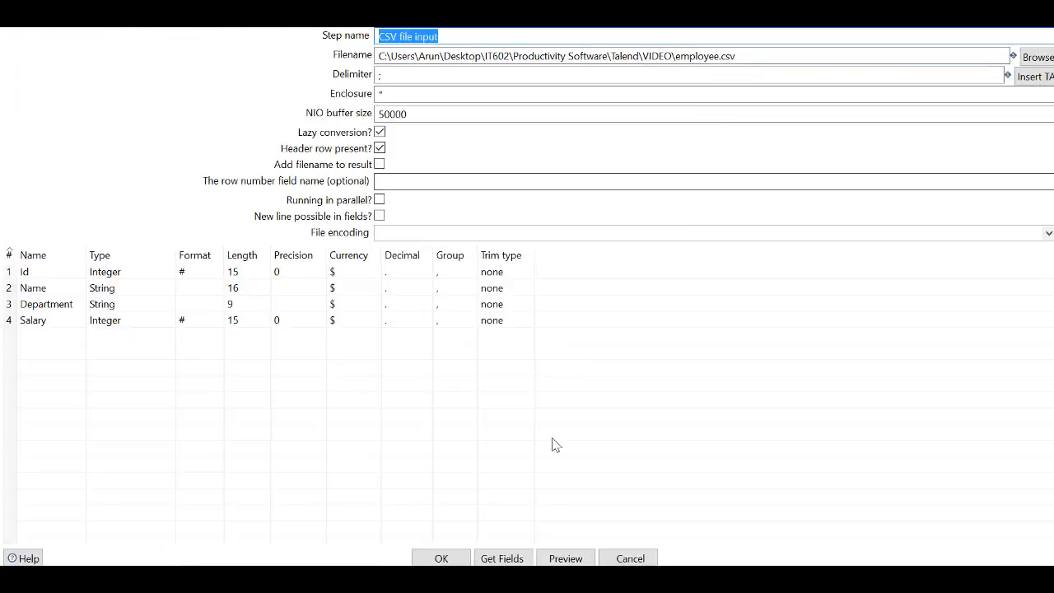
- Preview the employee.csv rows and accept the CSV file input settings
left_click(565, 558)
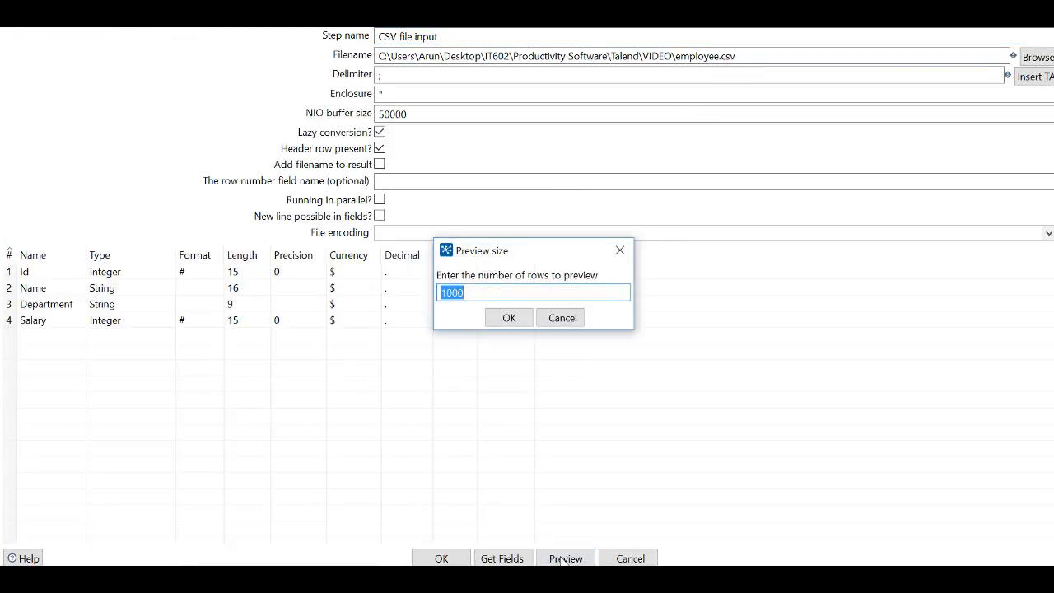
type("1")
left_click(520, 321)
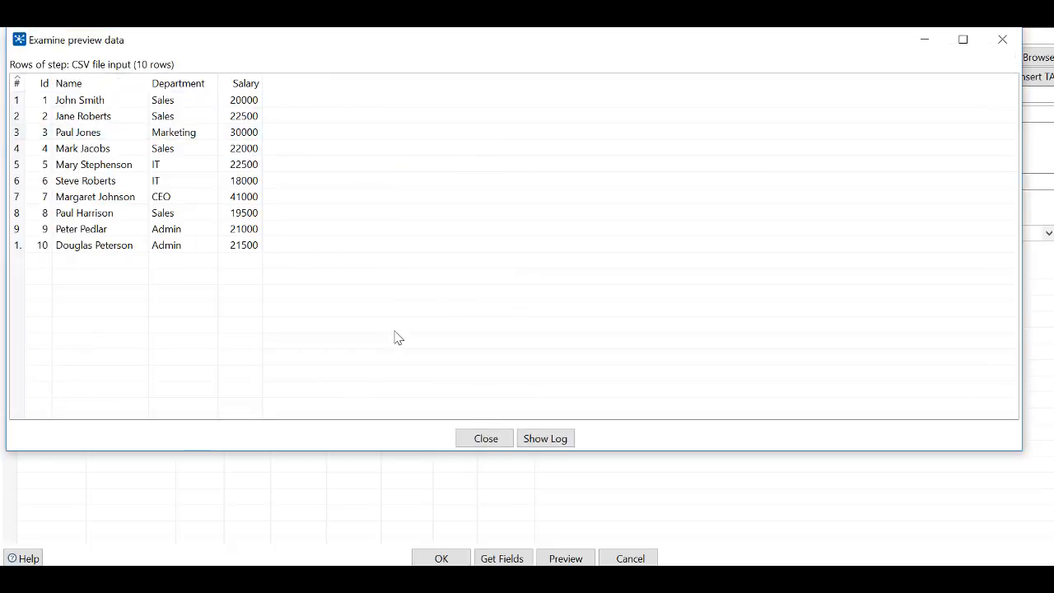
left_click(485, 439)
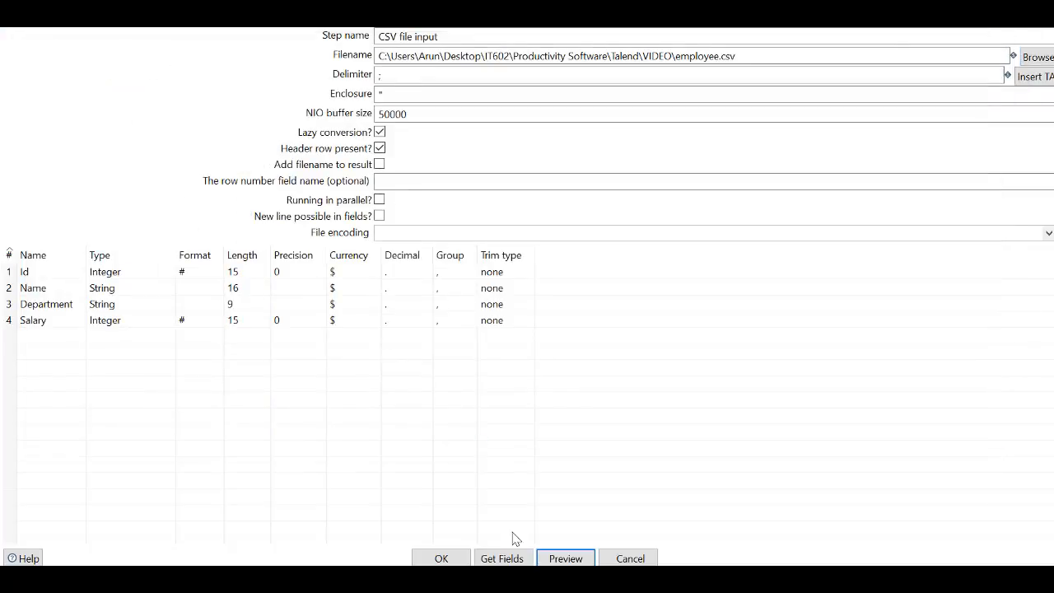
left_click(442, 559)
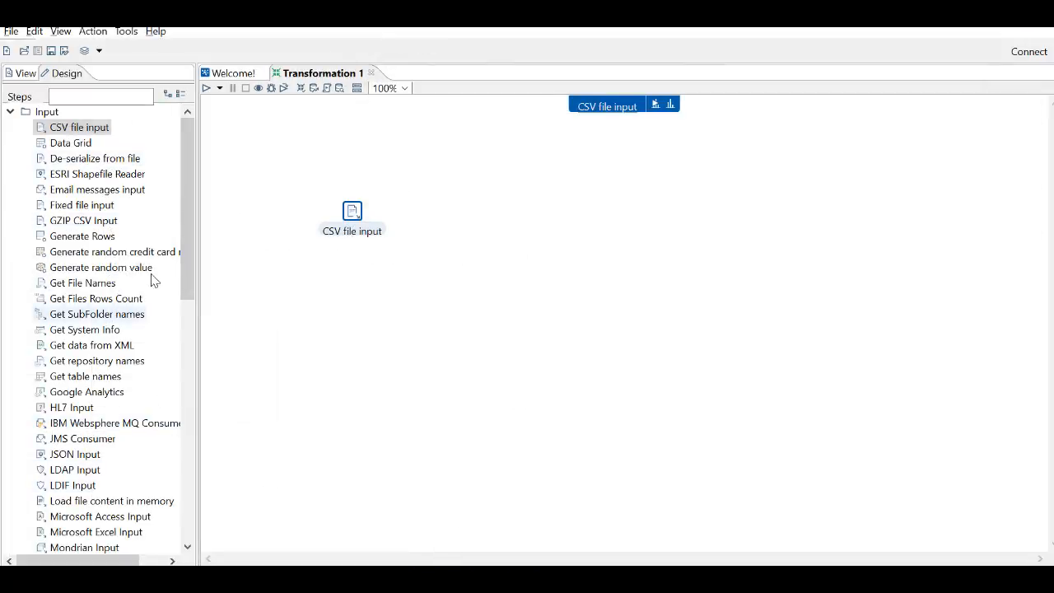
- Add a Table input step to the canvas below CSV file input and open its settings
left_click_drag(187, 276, 183, 389)
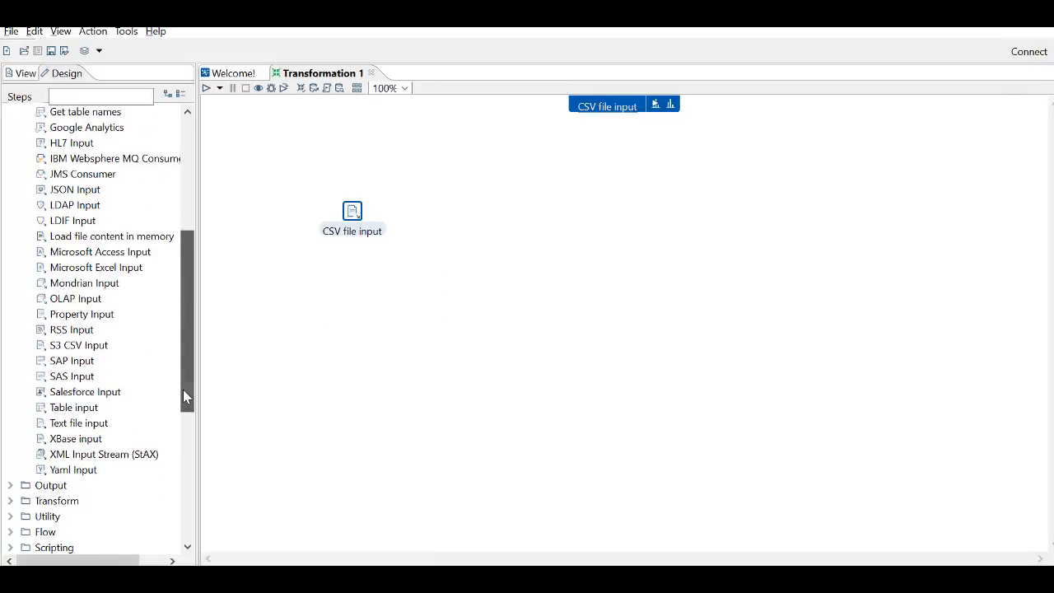
left_click_drag(74, 407, 417, 314)
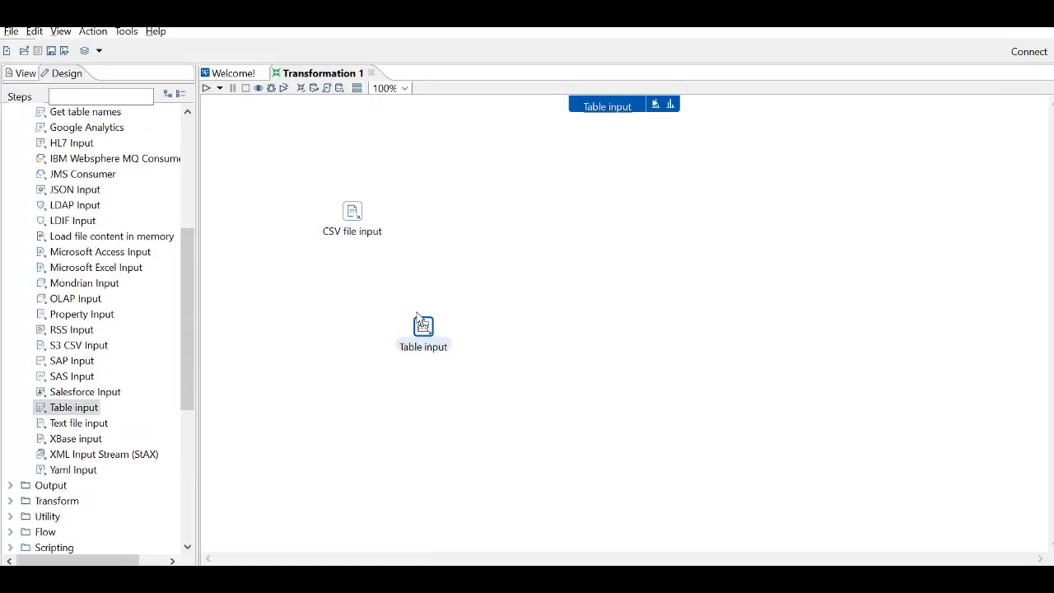
double_click(424, 328)
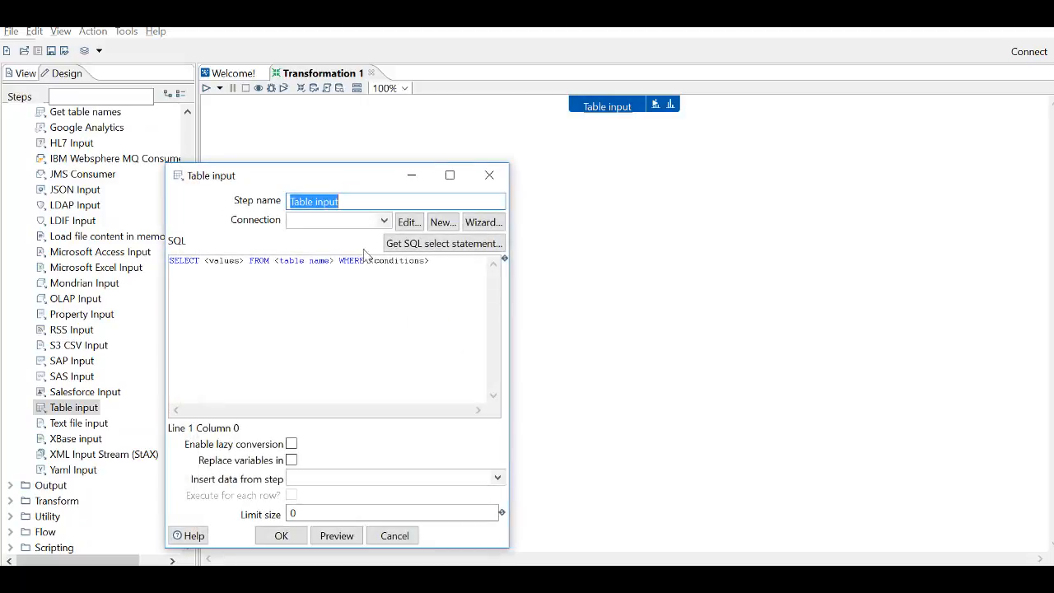
- Look through the connection types for a new database connection and leave the Table input settings without creating one
left_click(439, 227)
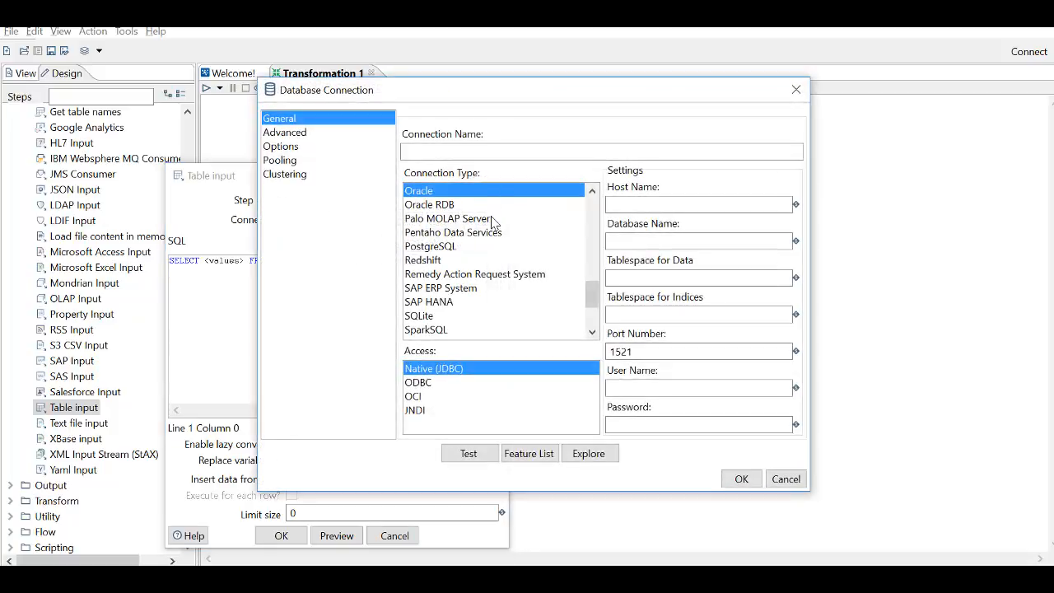
left_click(592, 190)
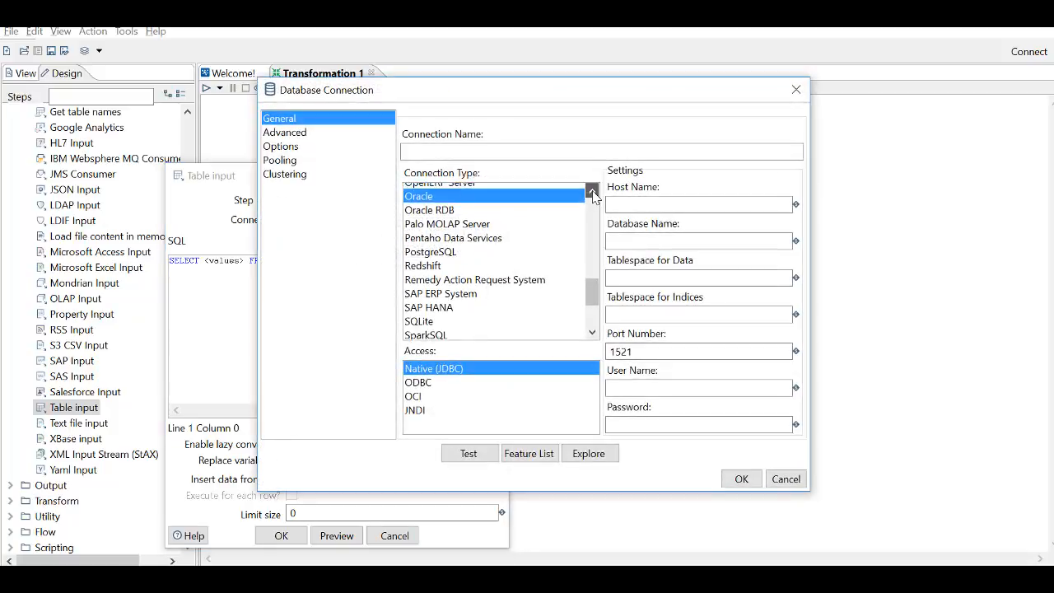
left_click(592, 190)
left_click(592, 191)
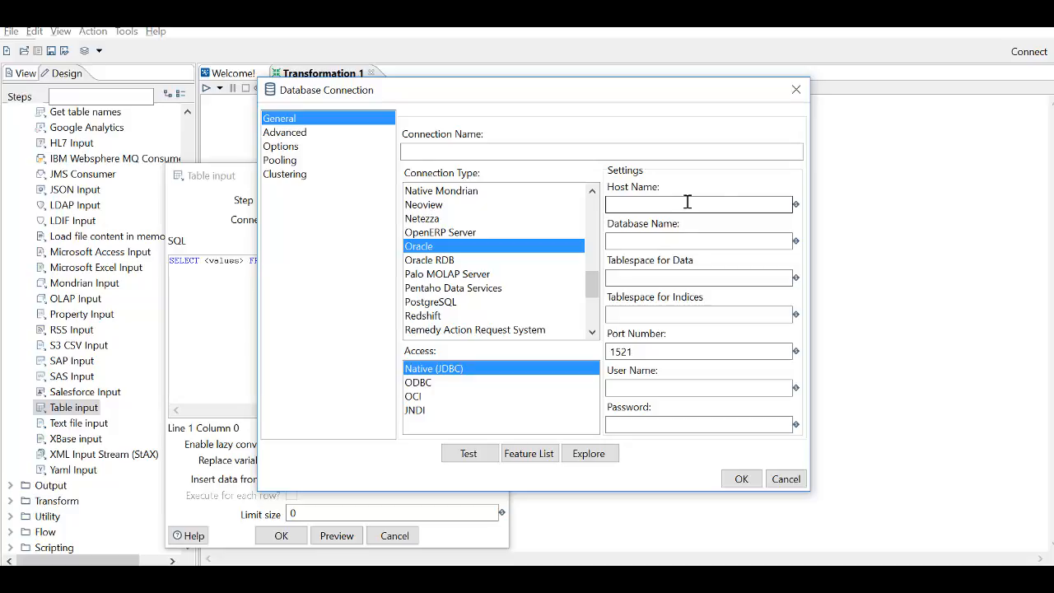
left_click(795, 92)
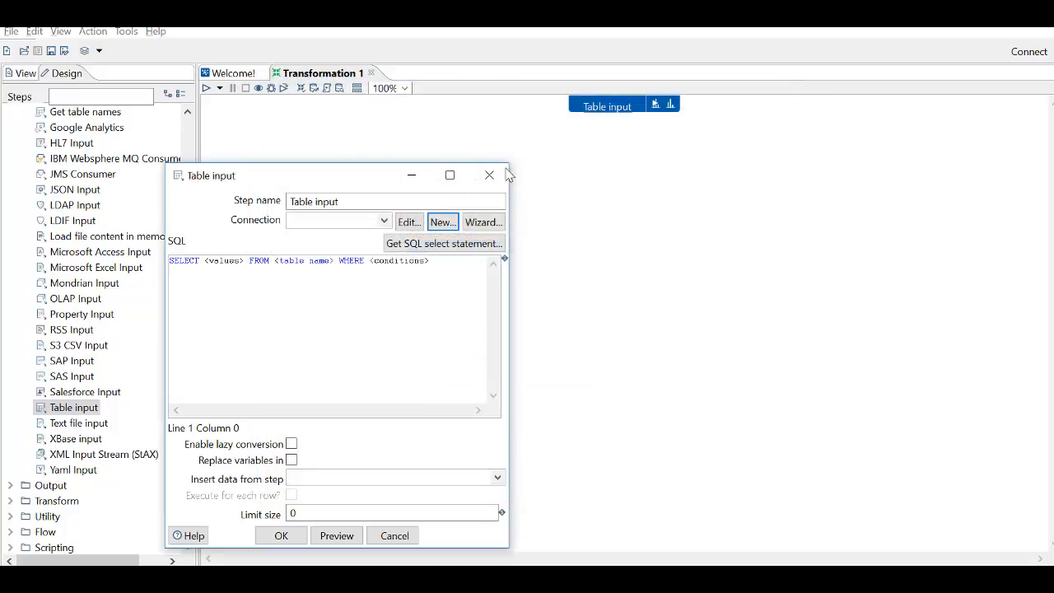
left_click(488, 174)
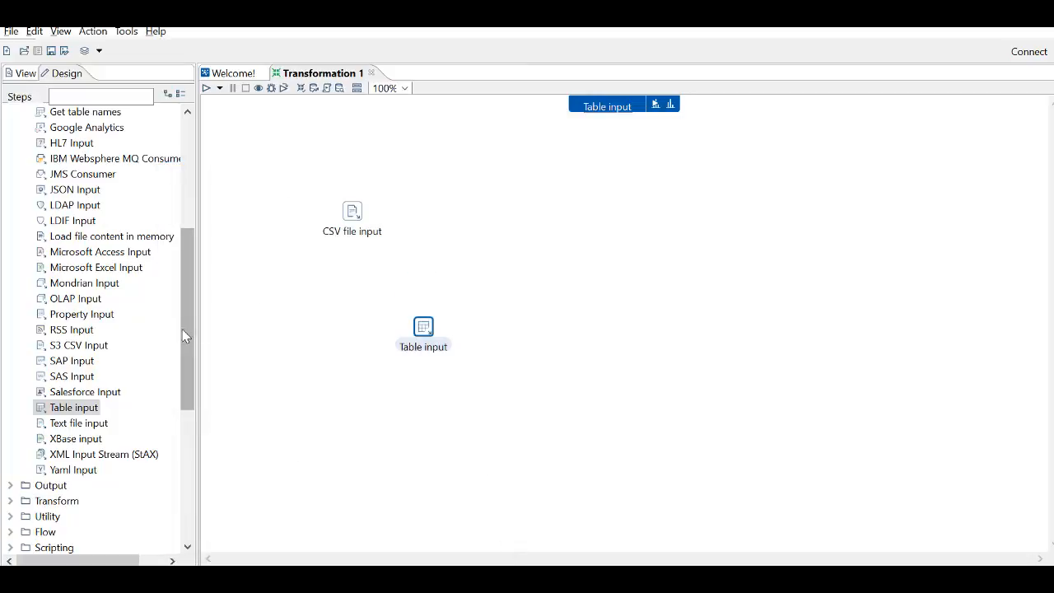
- Delete both the CSV file input and Table input steps from the canvas
left_click_drag(291, 186, 497, 392)
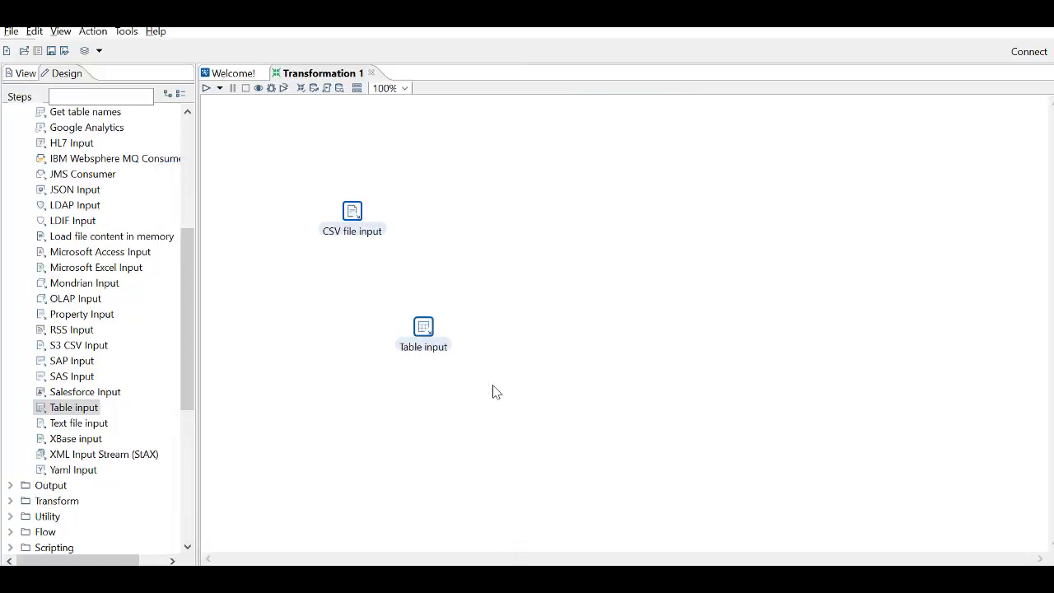
key("Delete")
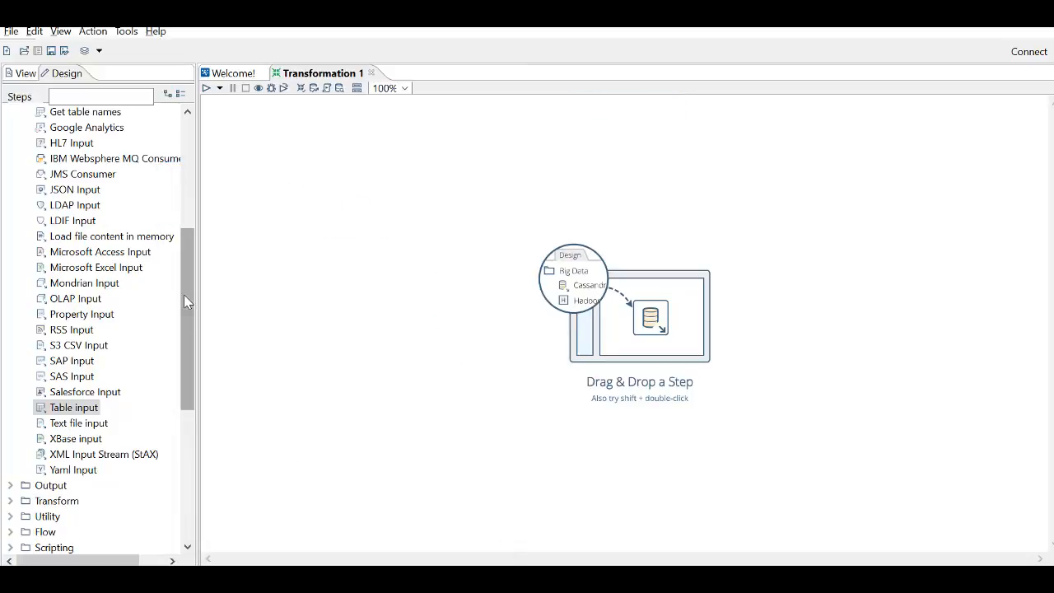
left_click_drag(188, 301, 211, 146)
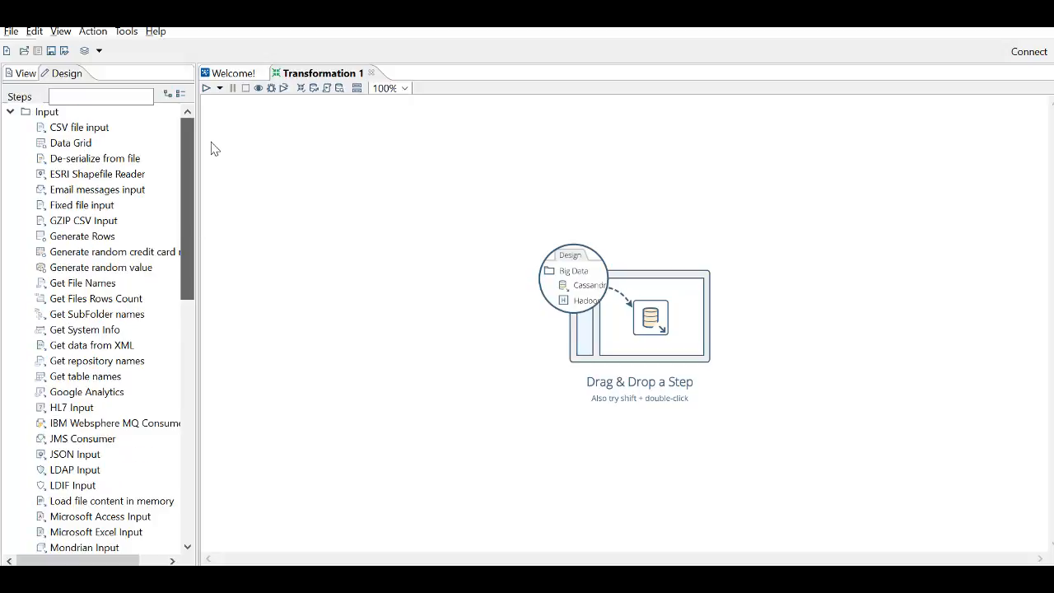
- Look through the step types in the Output category of the design palette, from Automatic Documentation Output to XML Output
left_click(10, 112)
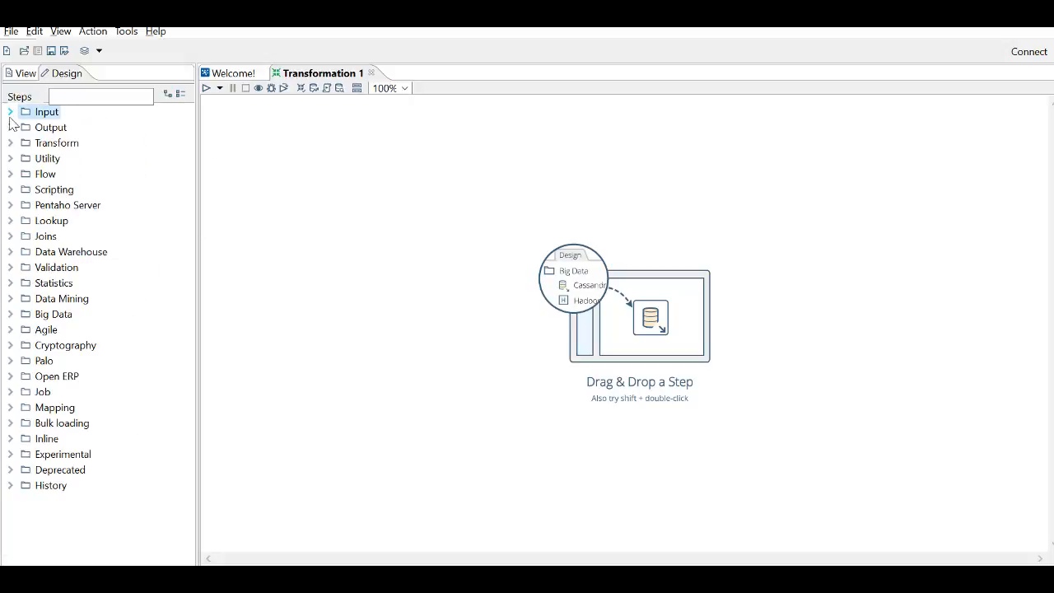
left_click(11, 128)
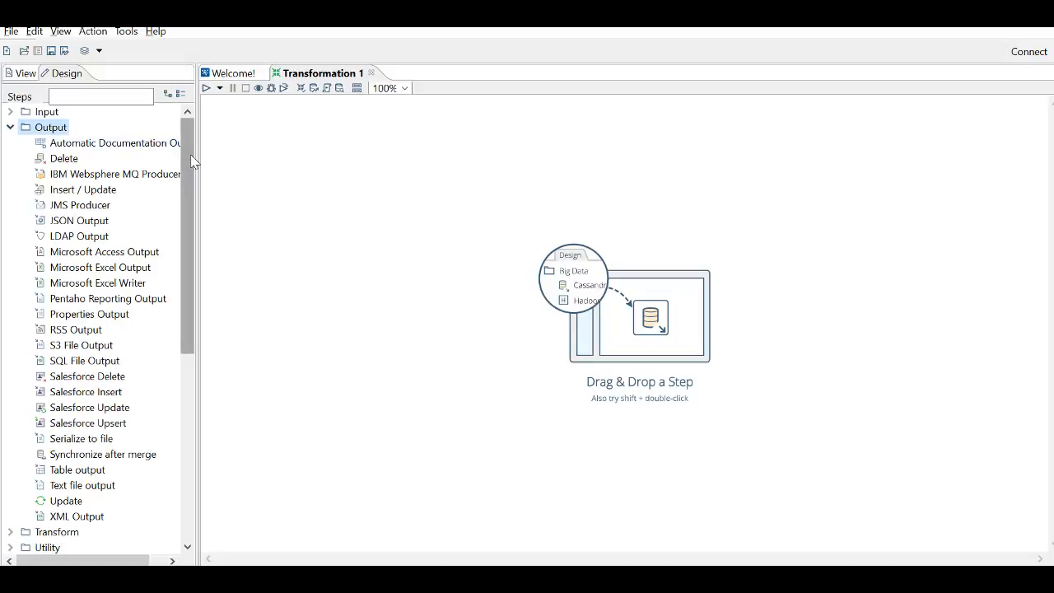
left_click_drag(191, 164, 186, 182)
left_click_drag(184, 176, 183, 189)
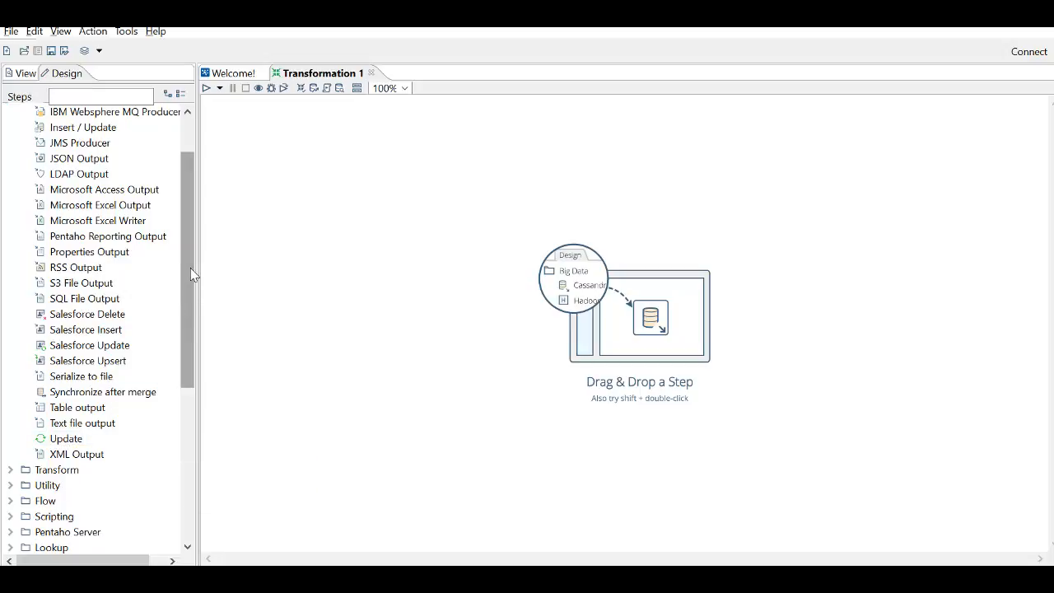
left_click_drag(190, 267, 190, 231)
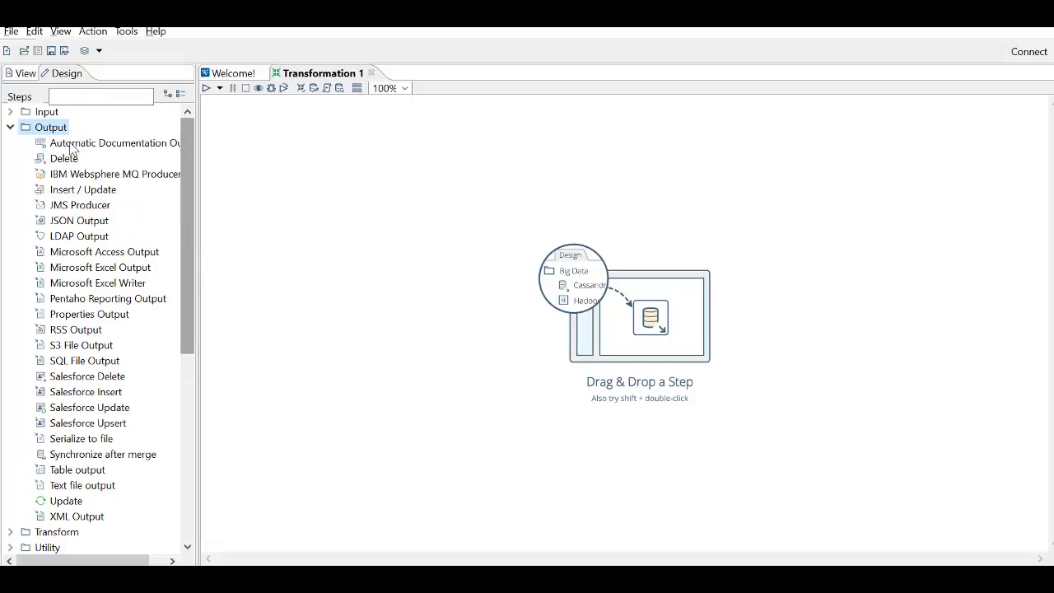
left_click(11, 128)
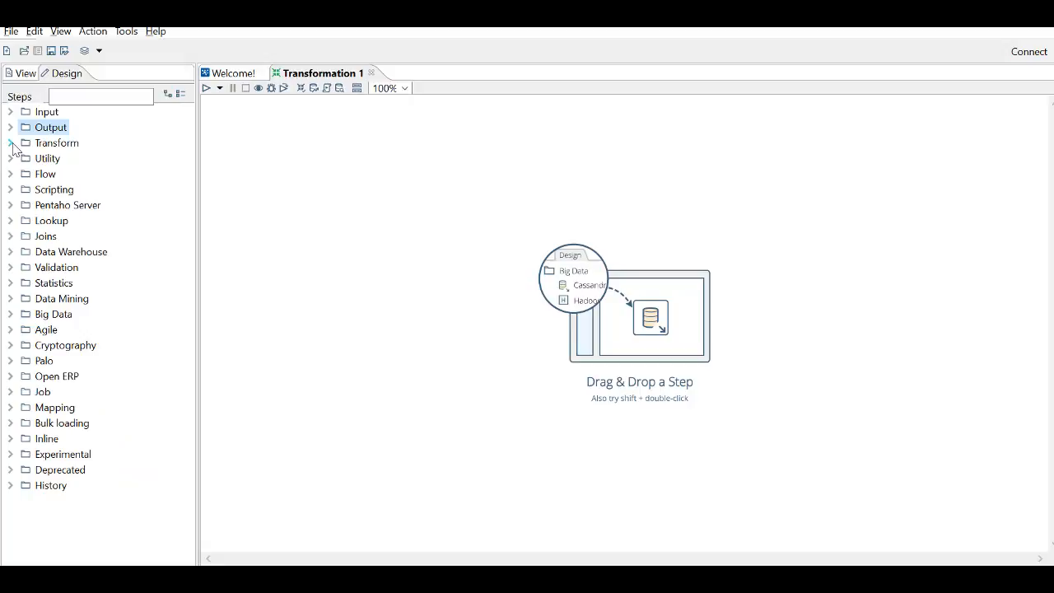
- Look through the step types in the Transform category, including Set field value and String operations
left_click(11, 143)
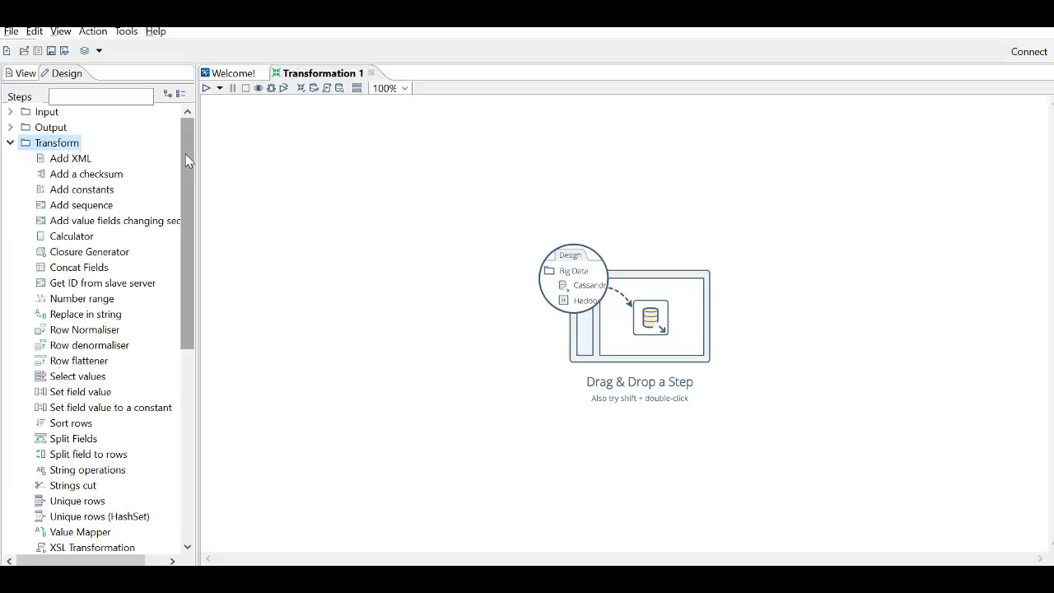
left_click_drag(186, 154, 185, 157)
left_click_drag(192, 294, 192, 339)
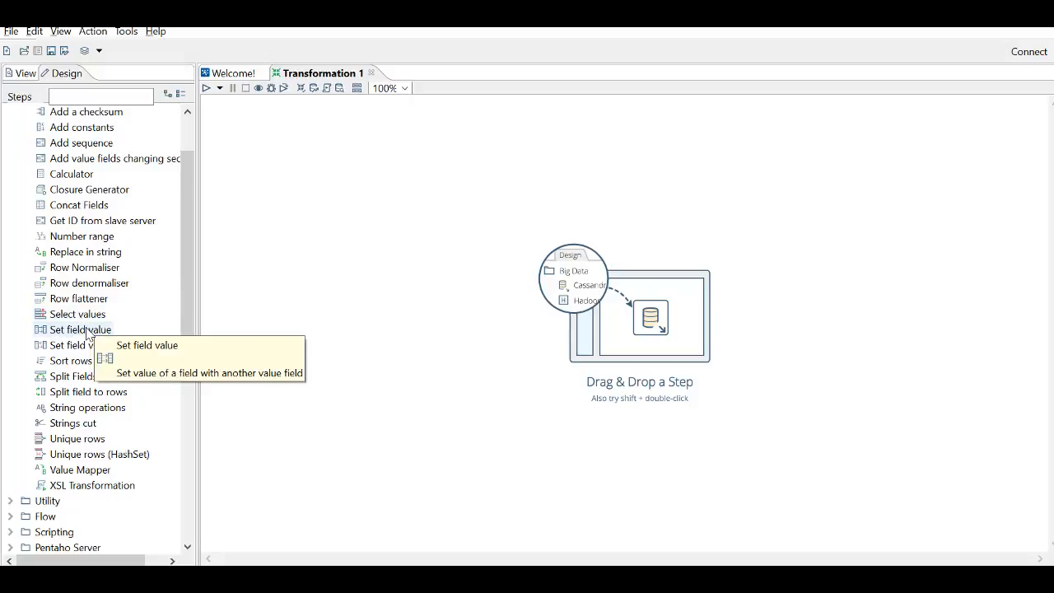
left_click_drag(184, 245, 184, 279)
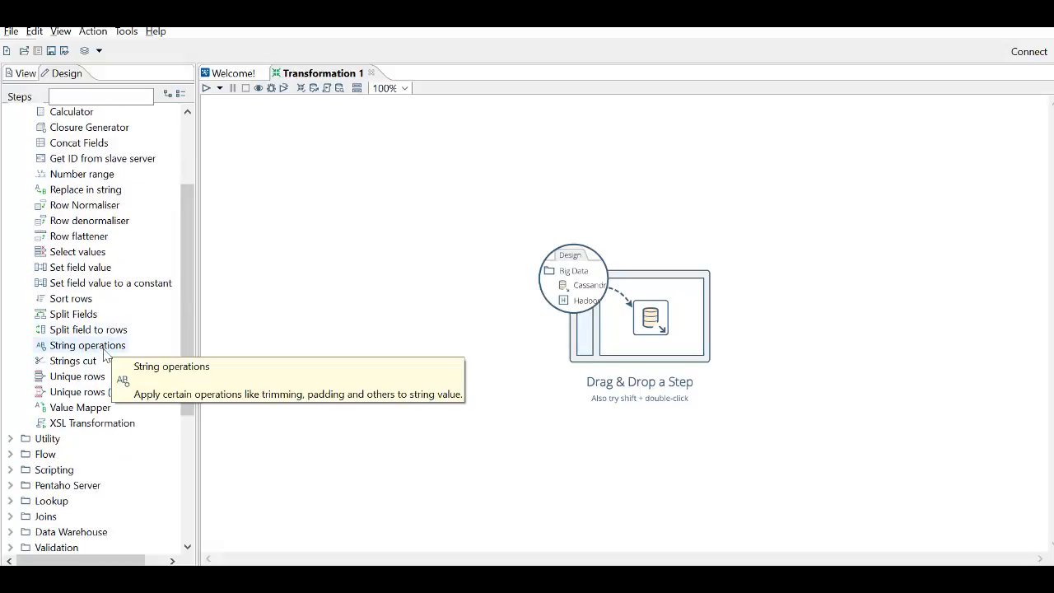
- Add a String operations step to the empty canvas and view its field-processing settings without changing them
left_click_drag(97, 346, 343, 264)
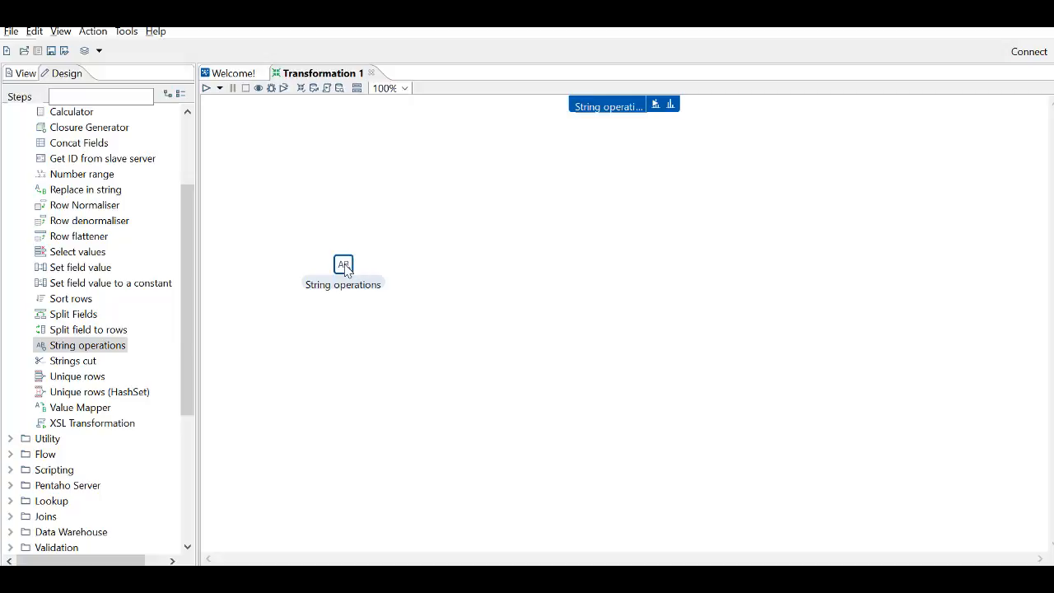
double_click(344, 266)
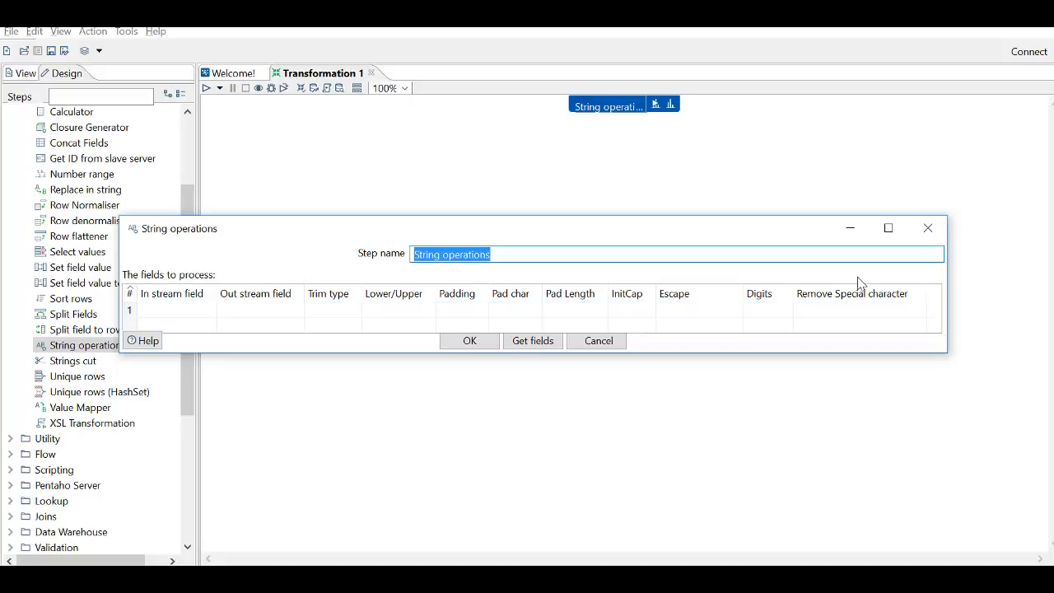
left_click(928, 230)
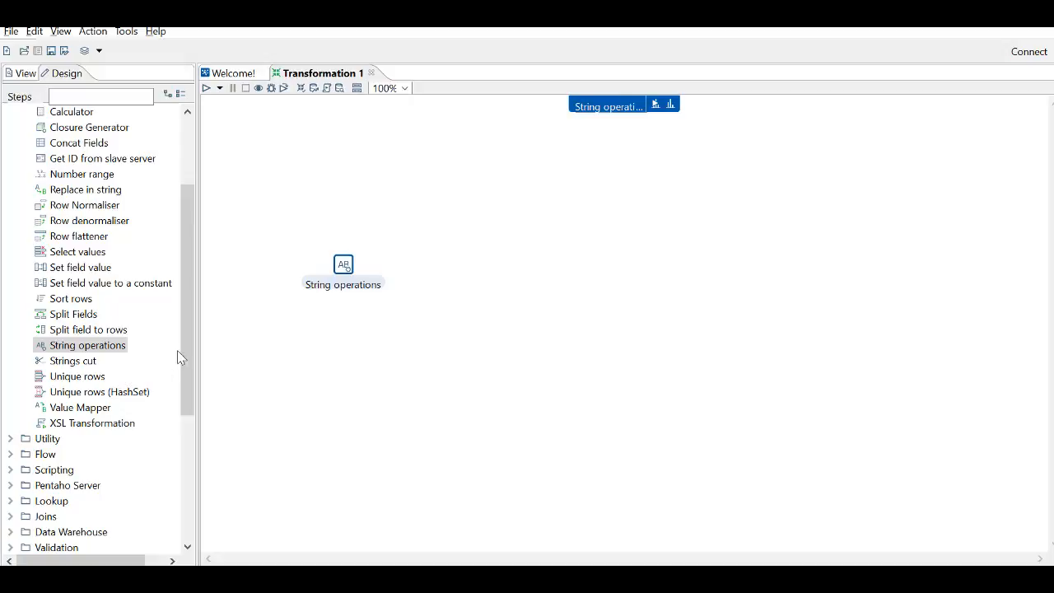
- Delete the String operations step from the canvas
mouse_move(344, 270)
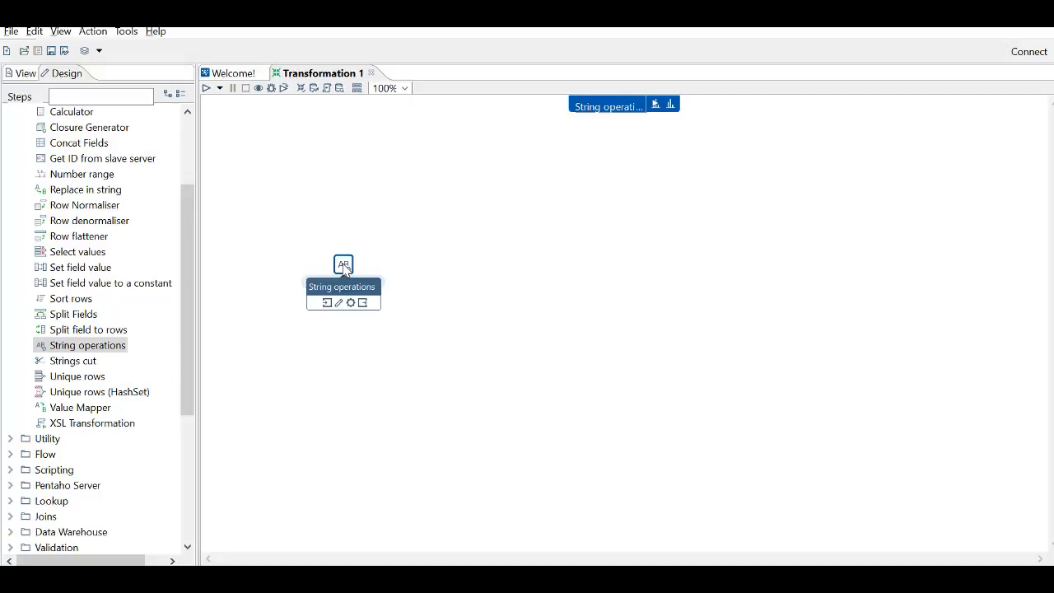
key("Delete")
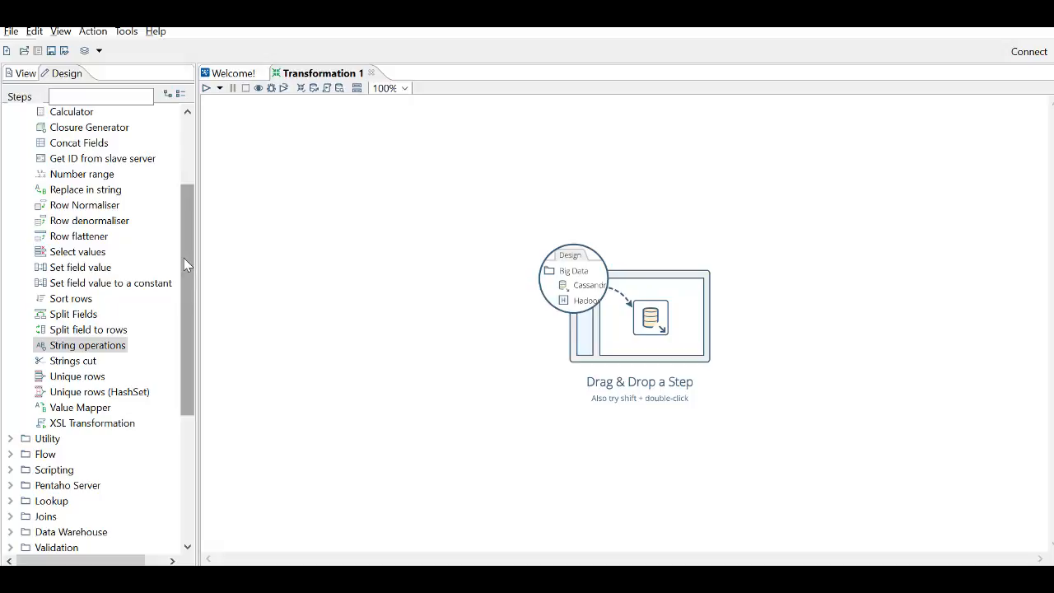
- Look through the step types in the Utility and Flow categories, dismissing the weather notification
left_click_drag(184, 258, 176, 352)
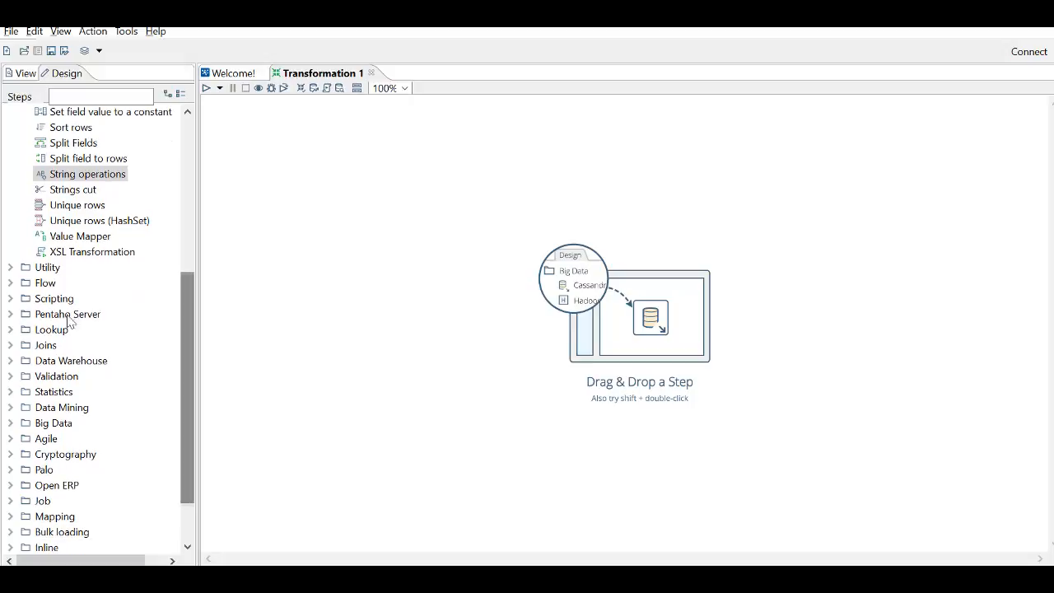
left_click(11, 267)
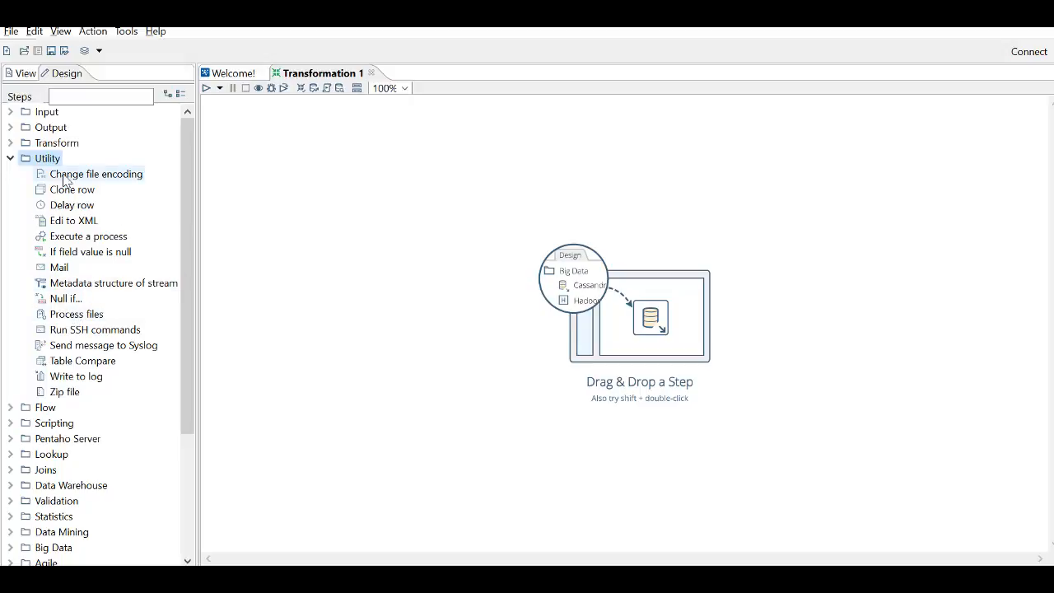
left_click(11, 158)
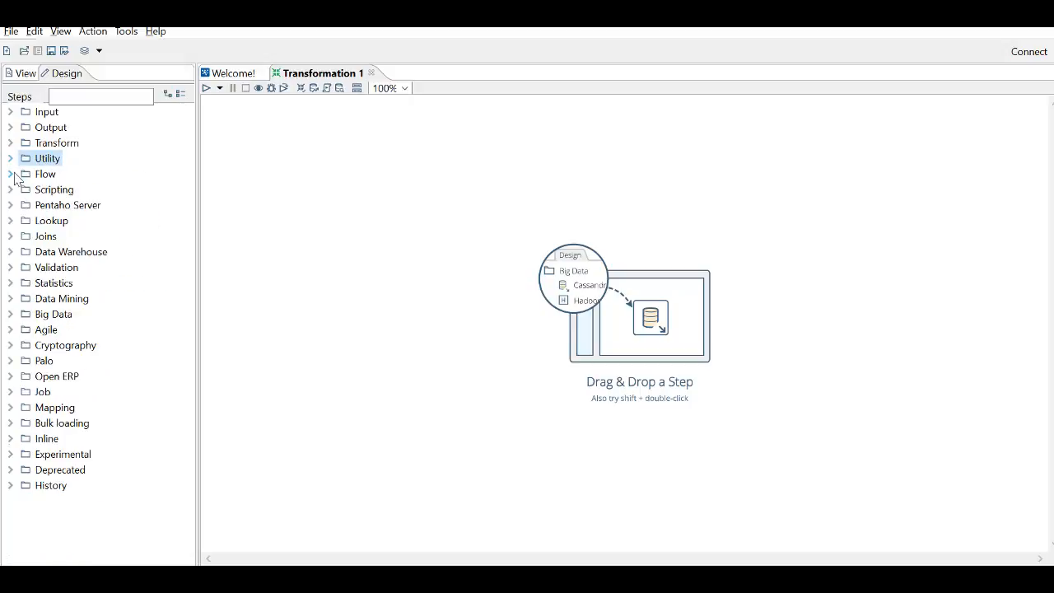
left_click(11, 174)
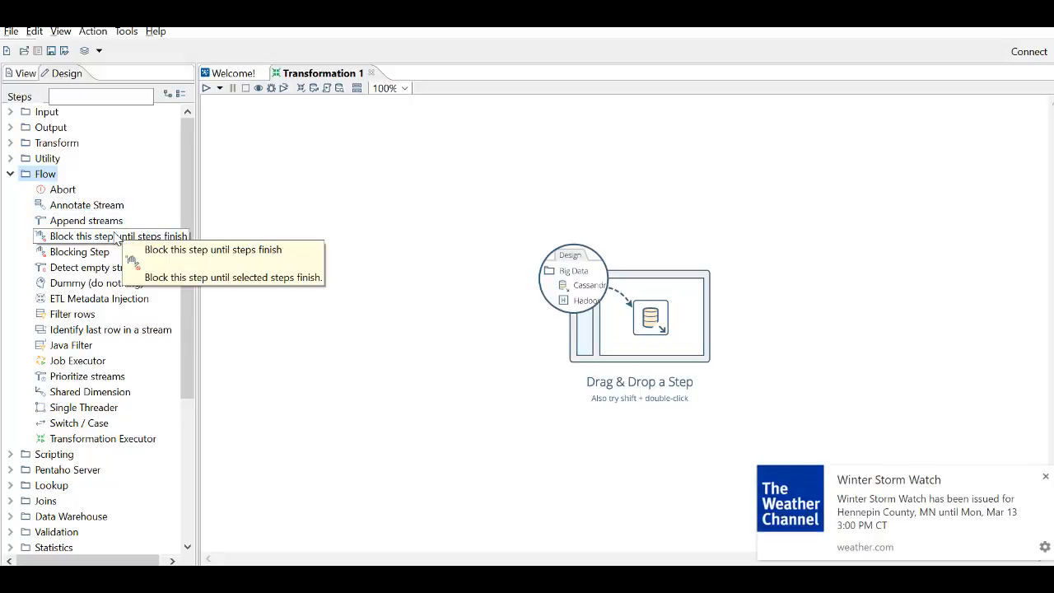
left_click(1046, 477)
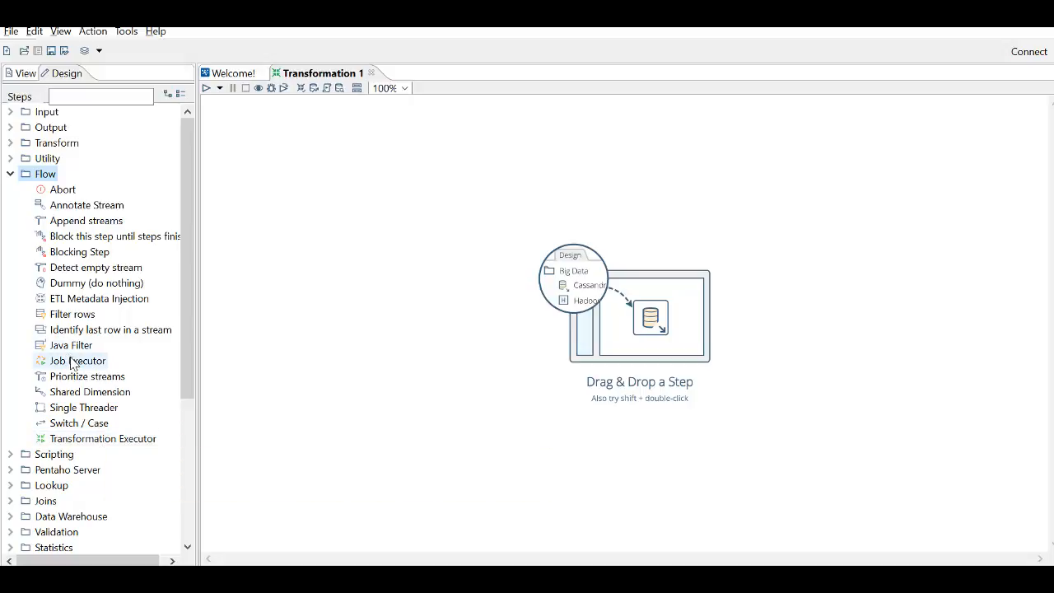
mouse_move(72, 365)
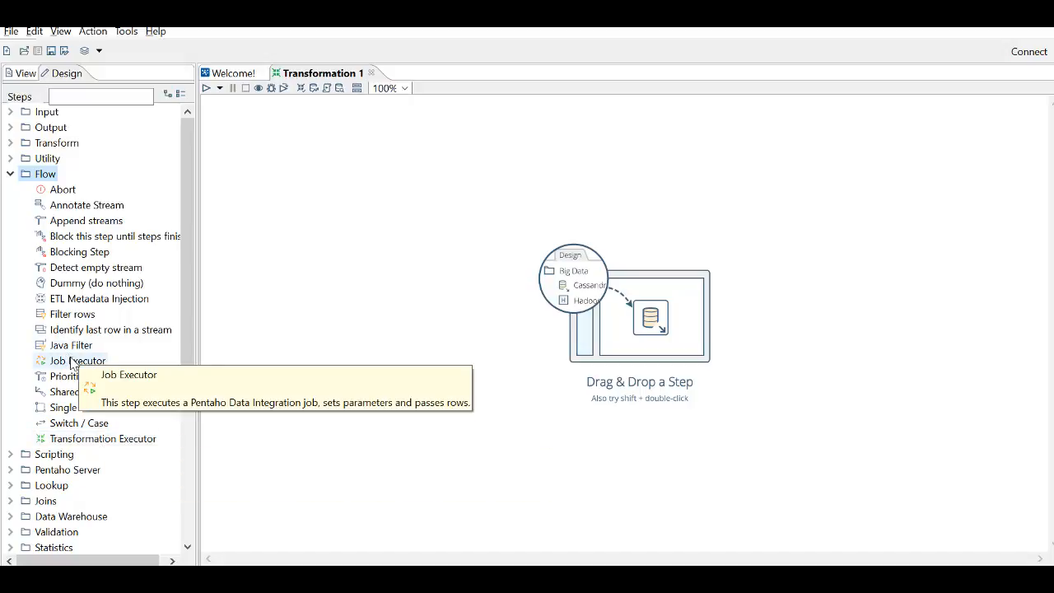
left_click(10, 174)
- Look through the step types in the Scripting and Pentaho Server categories
left_click(10, 189)
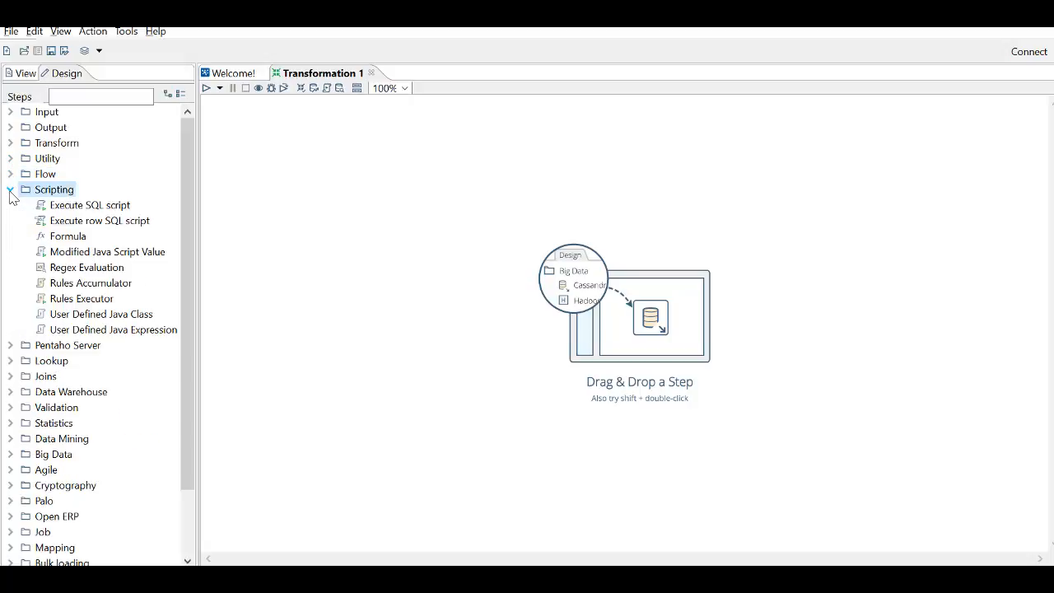
mouse_move(95, 213)
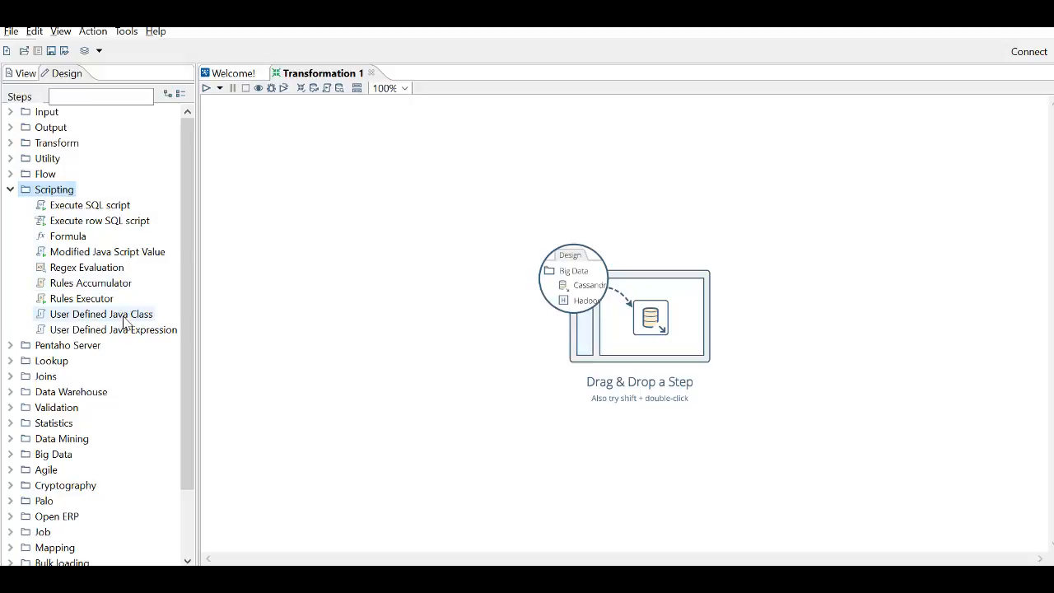
left_click(11, 190)
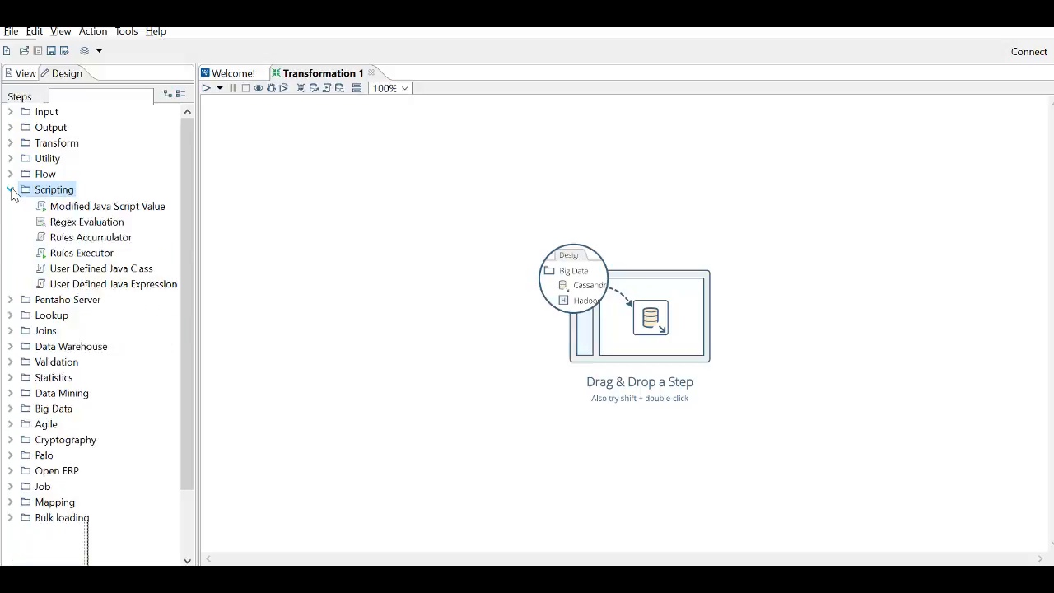
left_click(11, 206)
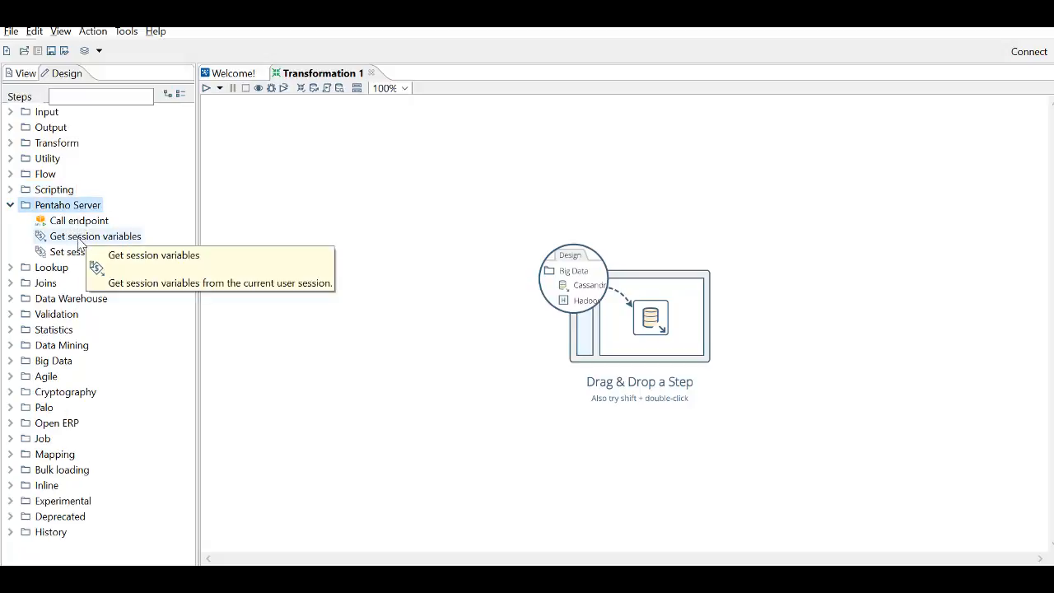
left_click(10, 214)
- Look through the step types in the Lookup and Joins categories
left_click(10, 221)
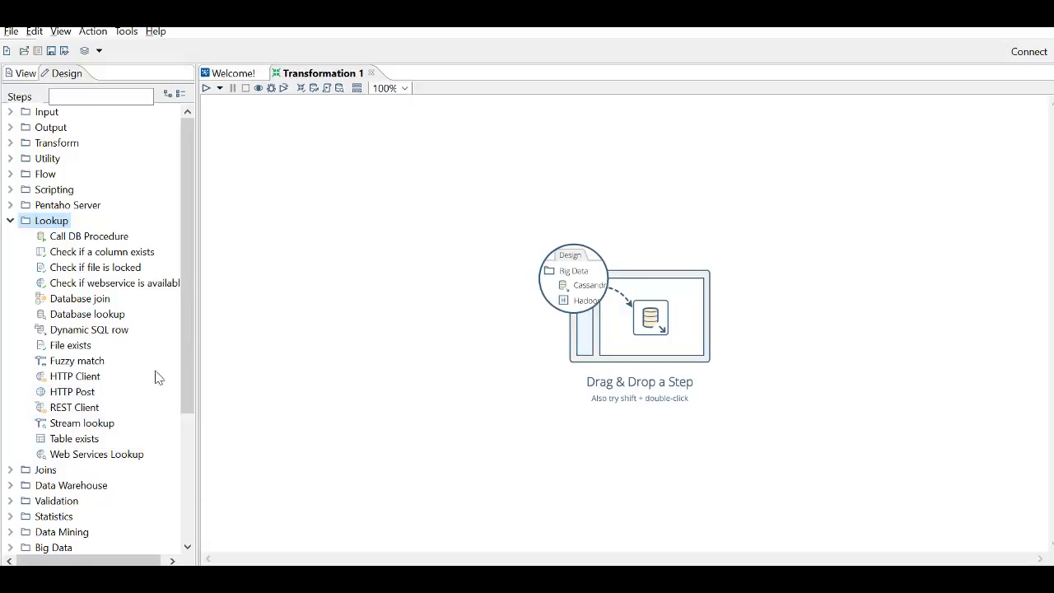
left_click(10, 221)
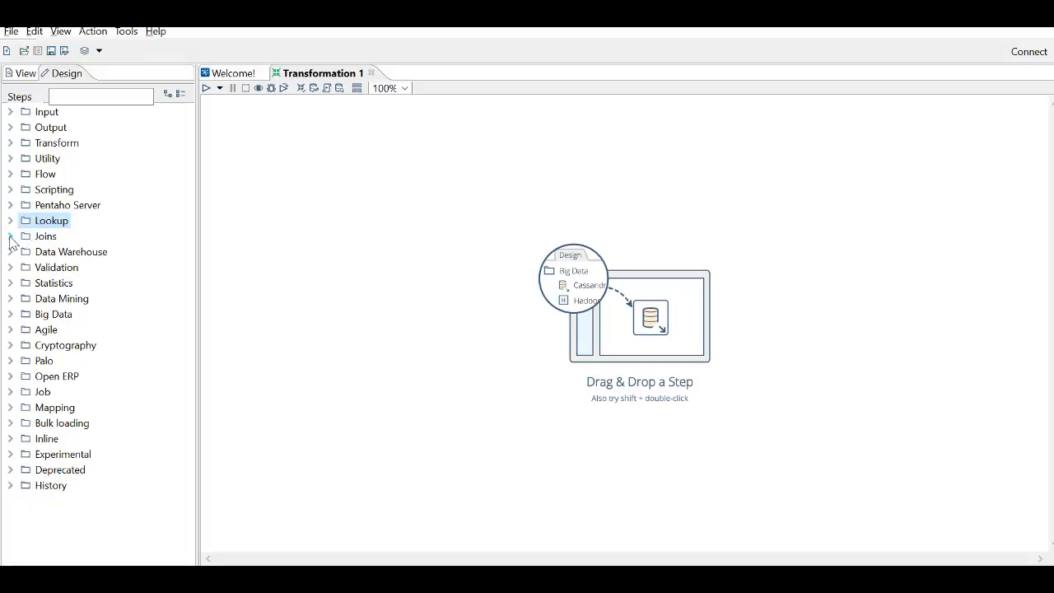
left_click(10, 236)
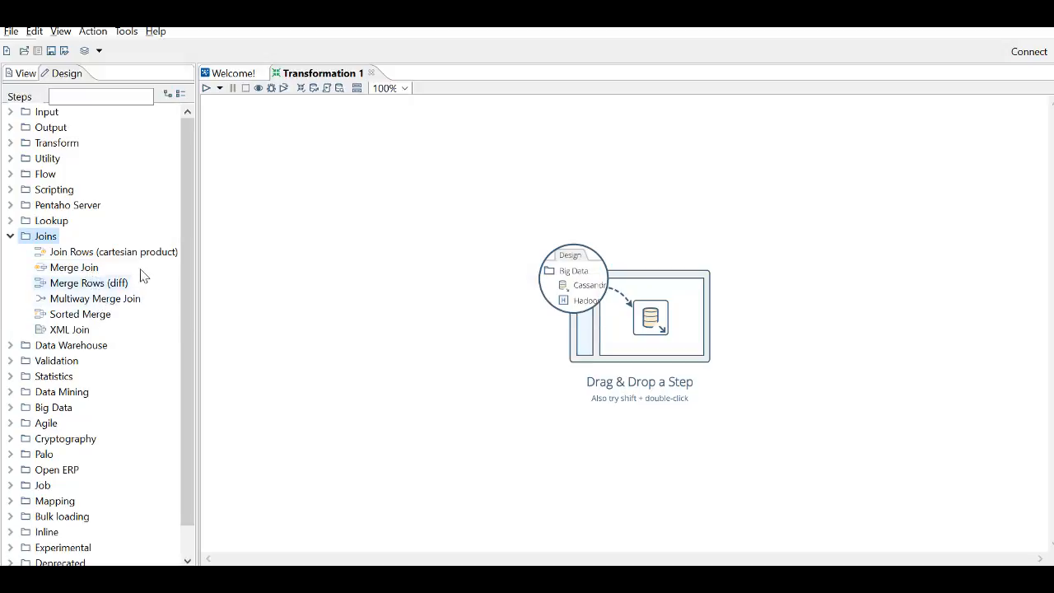
left_click(10, 237)
- Read the Combination lookup/update description in the Data Warehouse category and look through the Validation step types
left_click(10, 253)
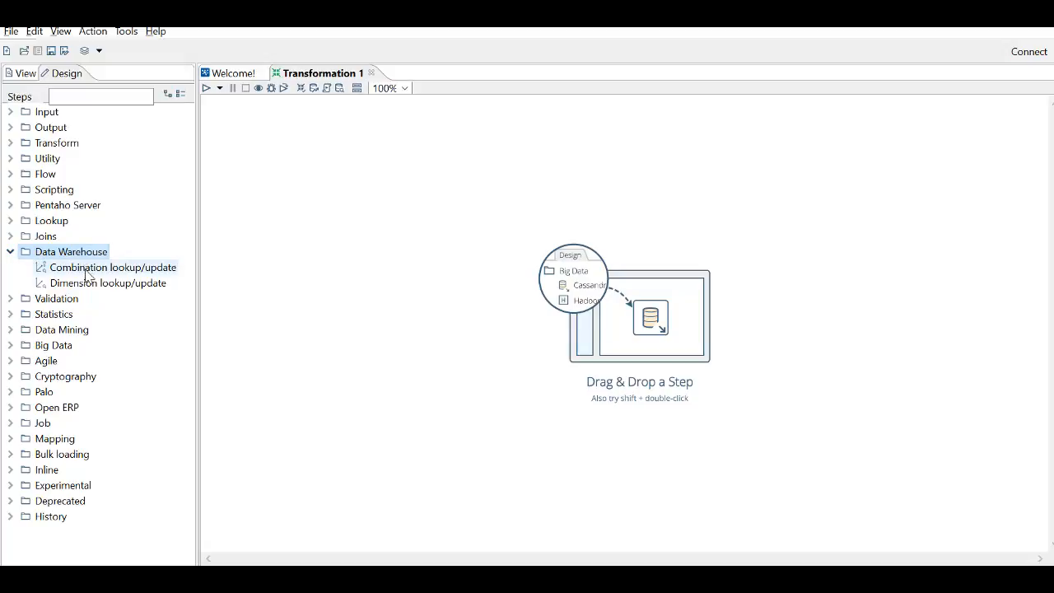
mouse_move(93, 277)
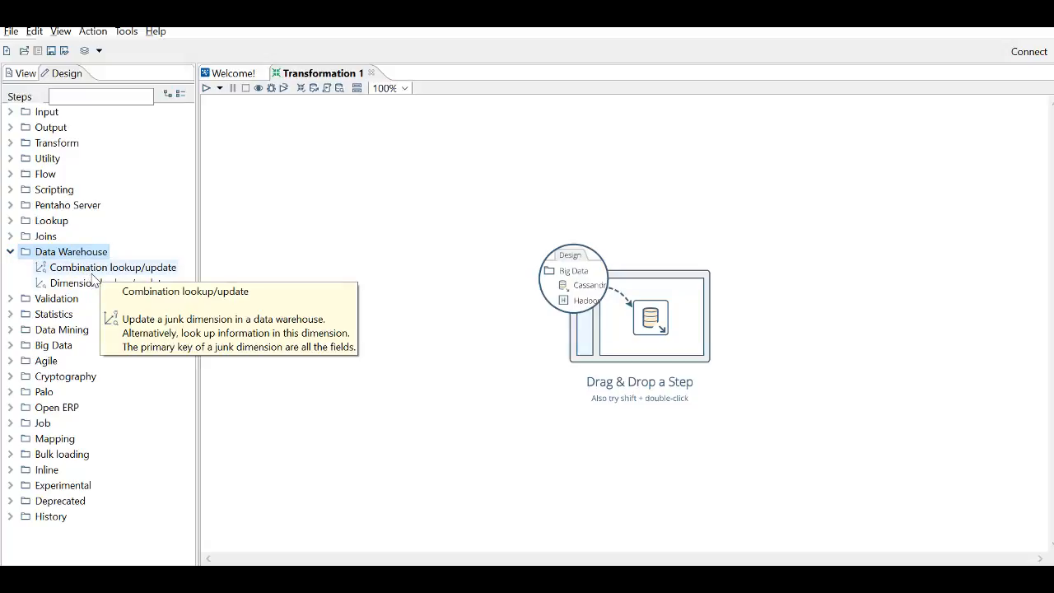
left_click(10, 252)
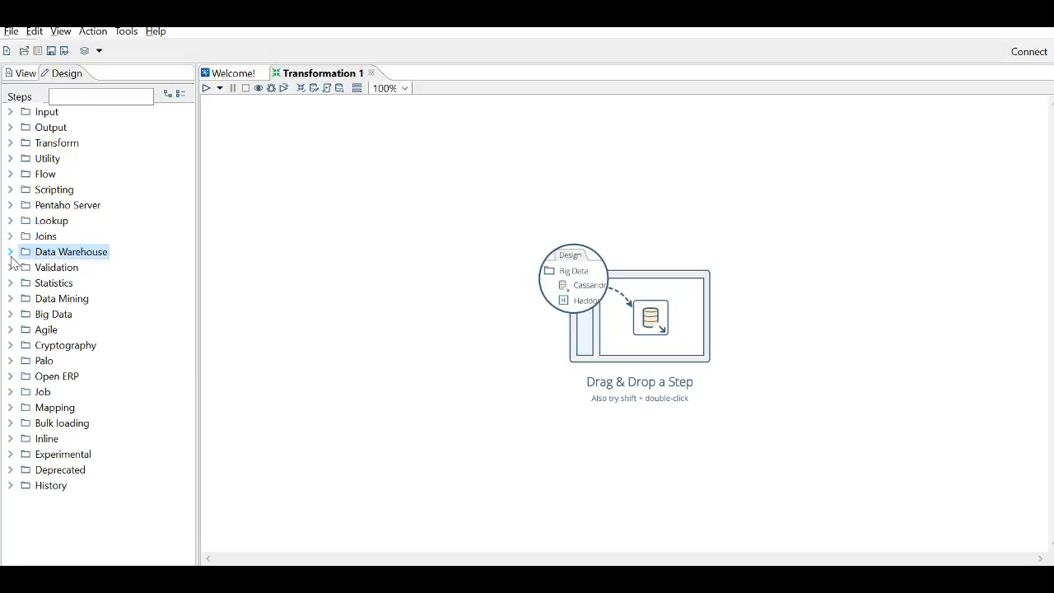
left_click(10, 270)
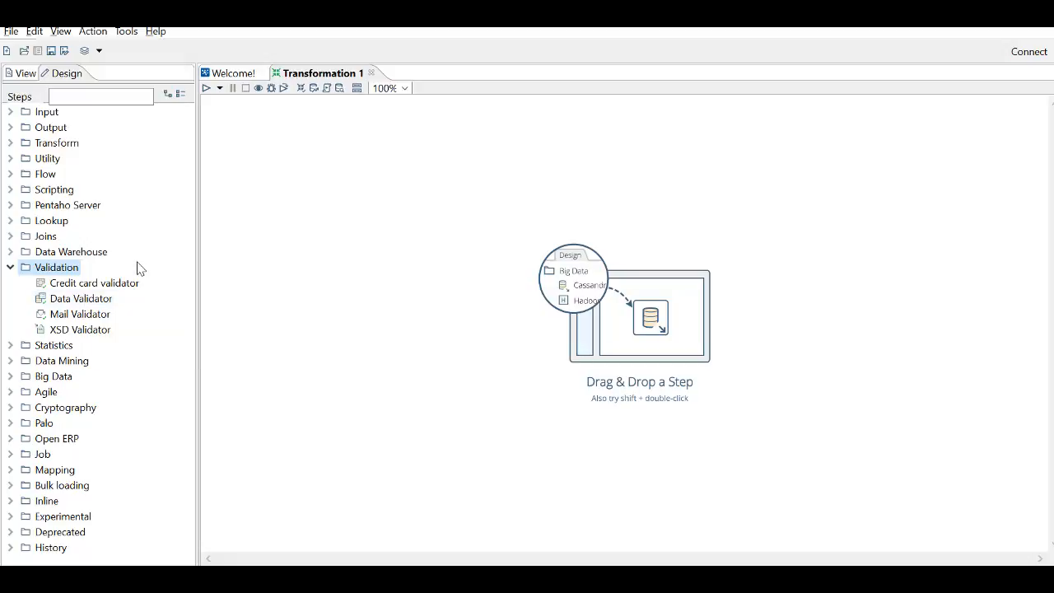
left_click(15, 269)
- Look through the step types in the Statistics and Data Mining categories
left_click(15, 283)
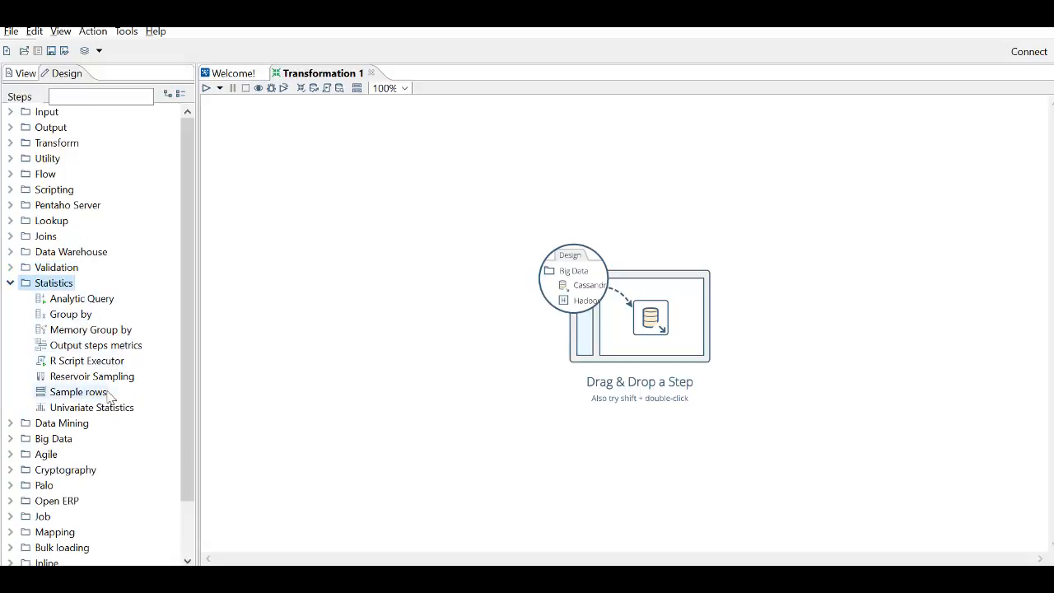
left_click(10, 283)
left_click(10, 299)
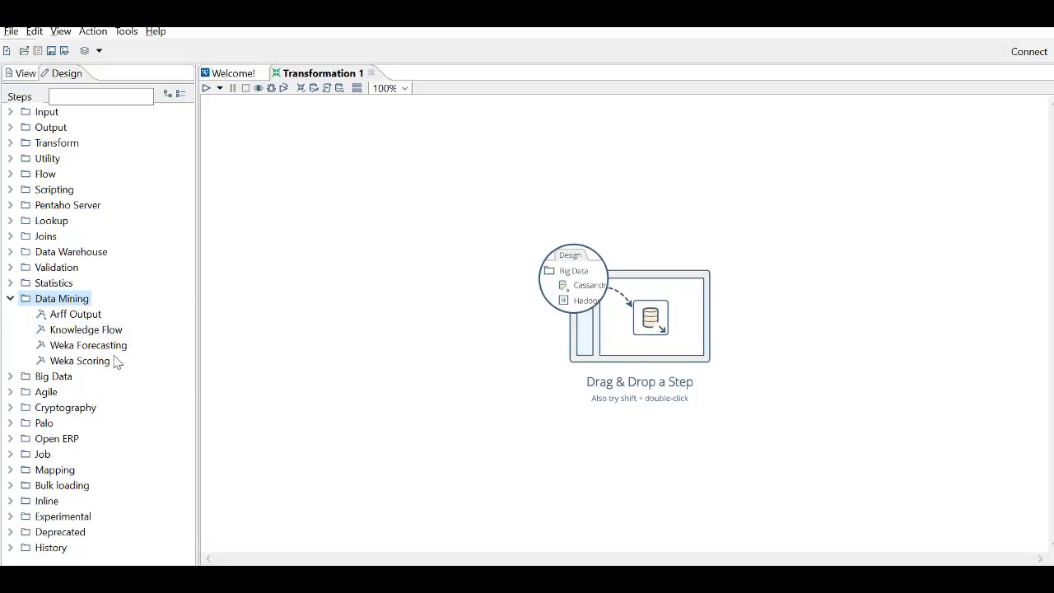
left_click(10, 300)
- Look through the Big Data step types, from Avro Input to Splunk Output, and collapse the category
left_click(10, 315)
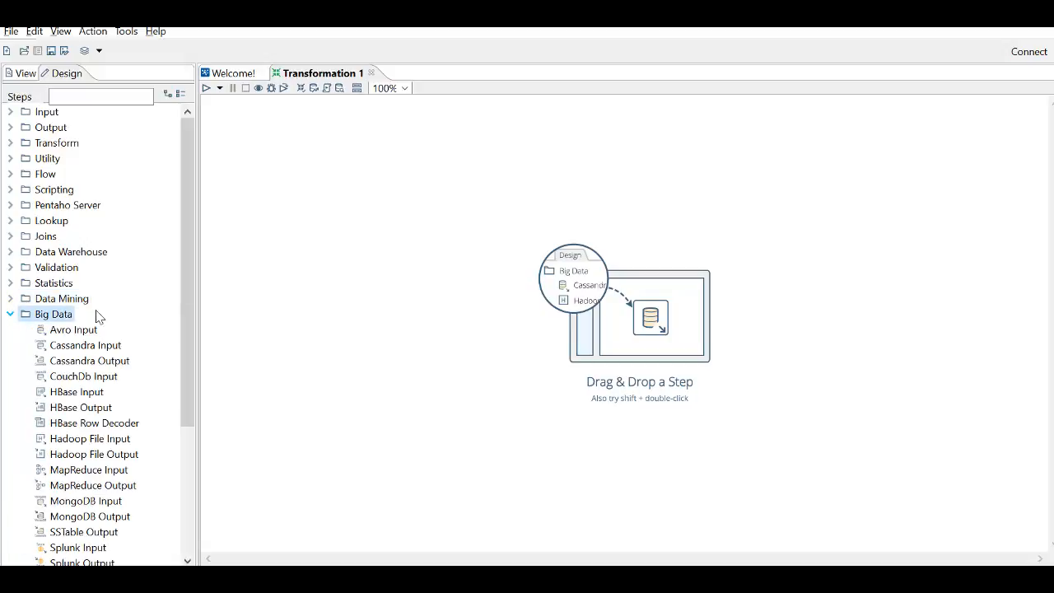
left_click_drag(185, 319, 190, 377)
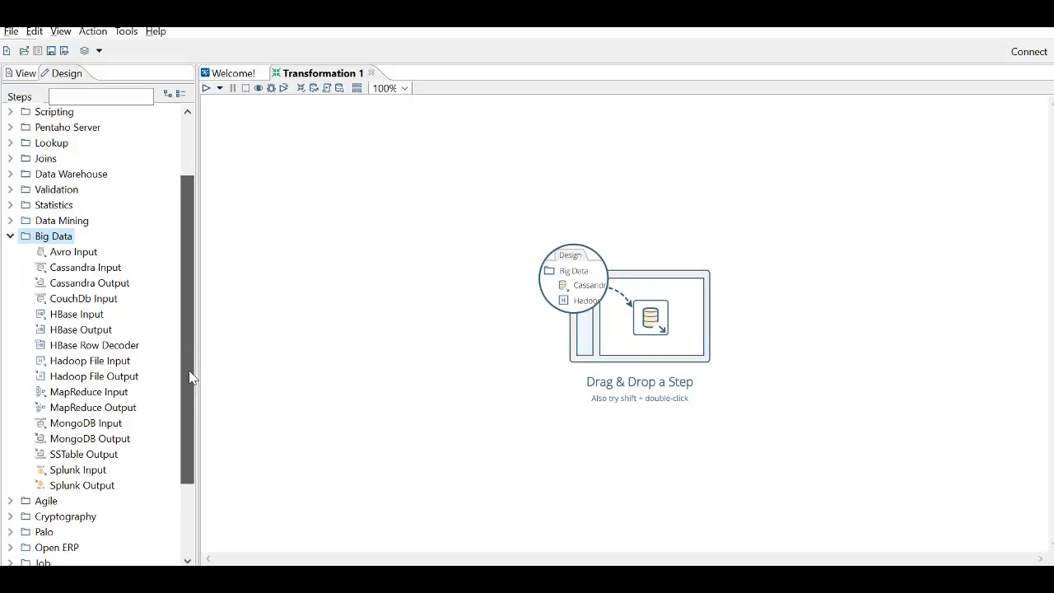
left_click_drag(190, 377, 189, 378)
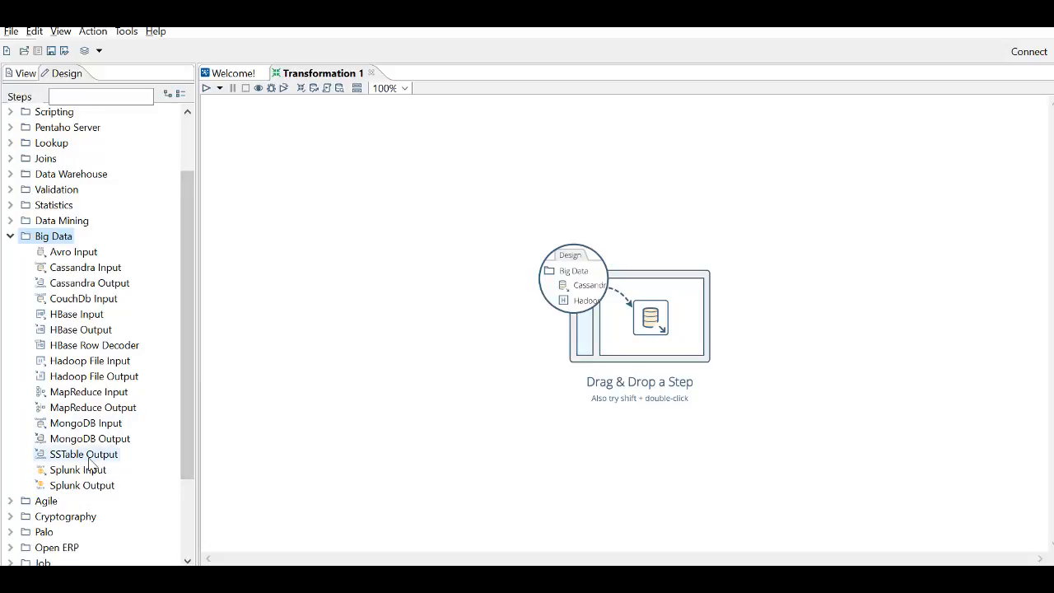
left_click(10, 238)
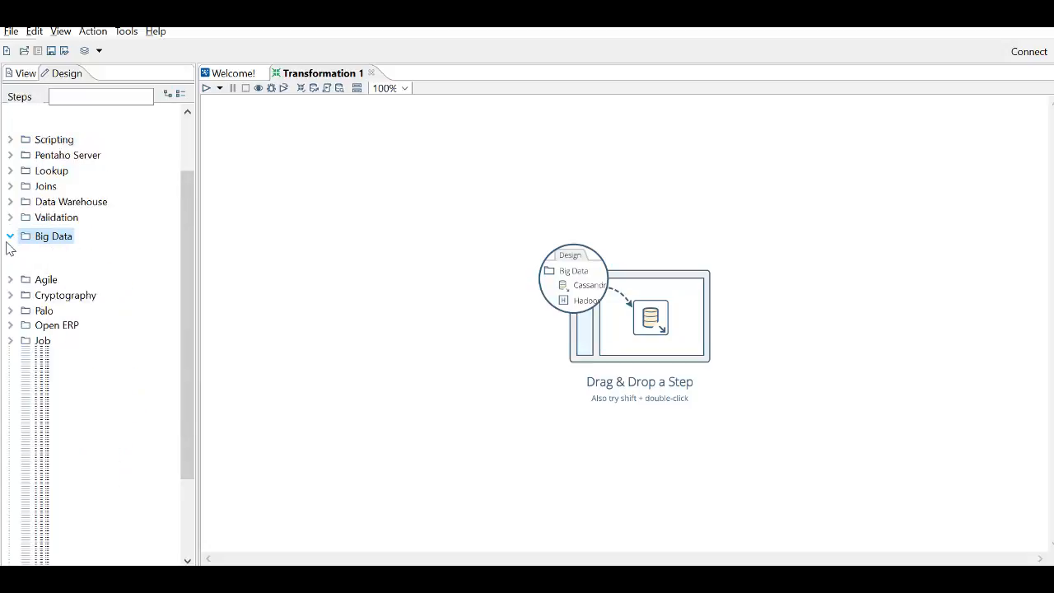
- Look through the step types in the Agile and Cryptography categories
double_click(21, 334)
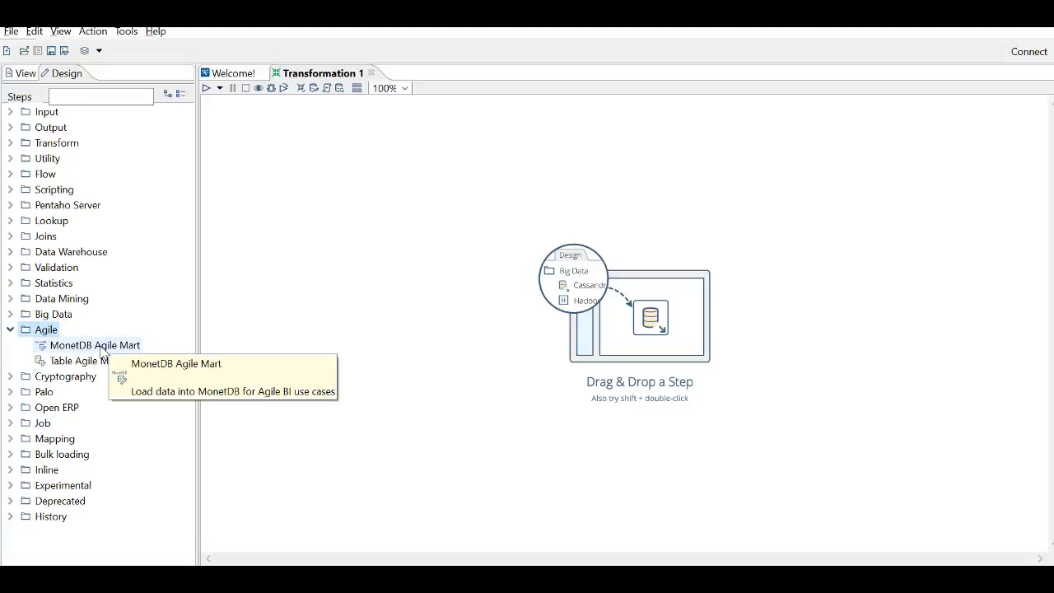
left_click(11, 329)
double_click(19, 347)
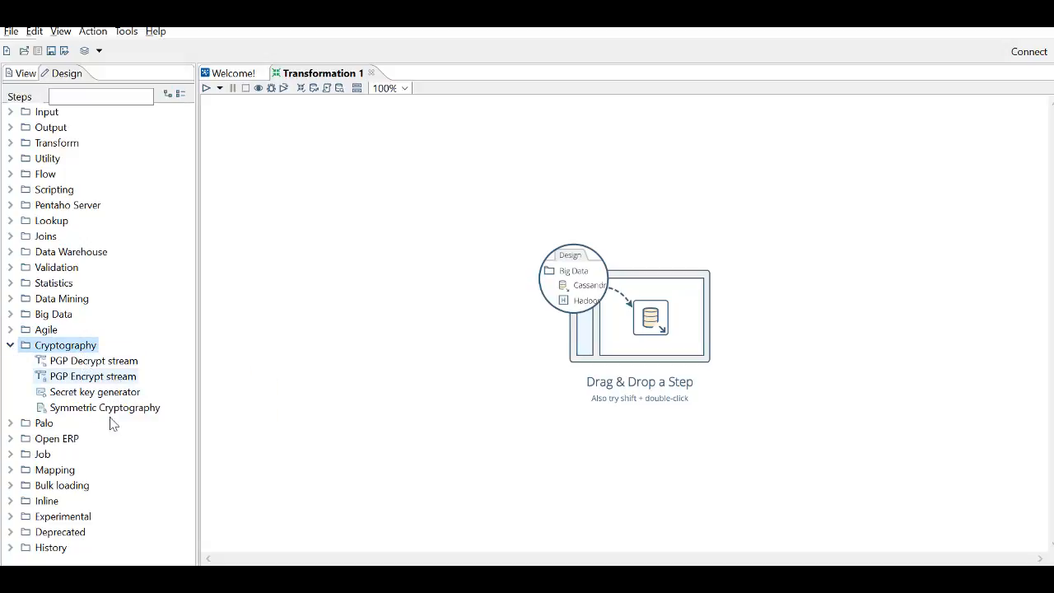
left_click(11, 345)
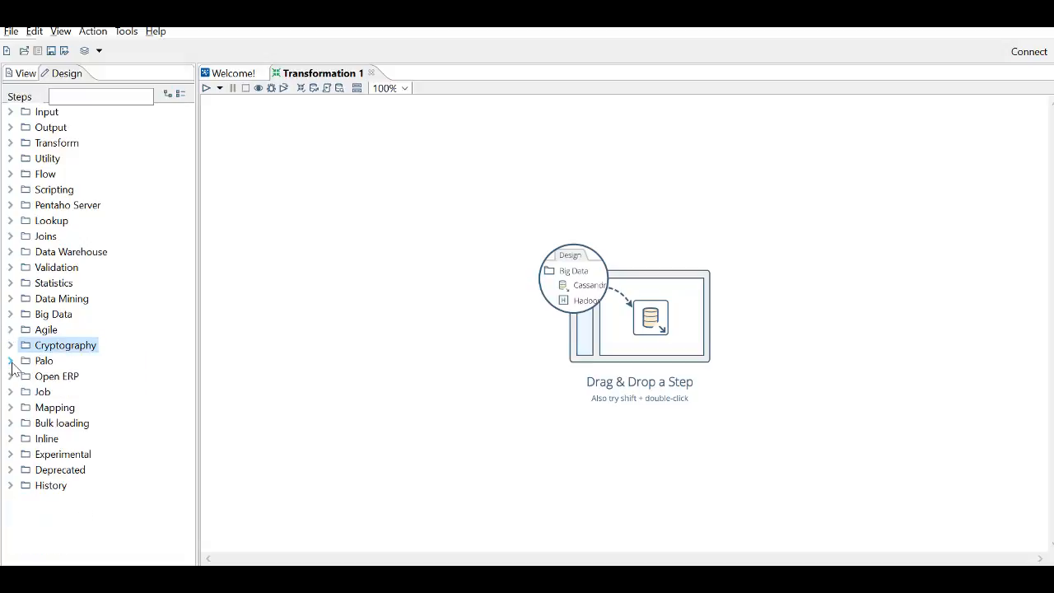
- Look through the step types in the Palo and Open ERP categories
left_click(10, 362)
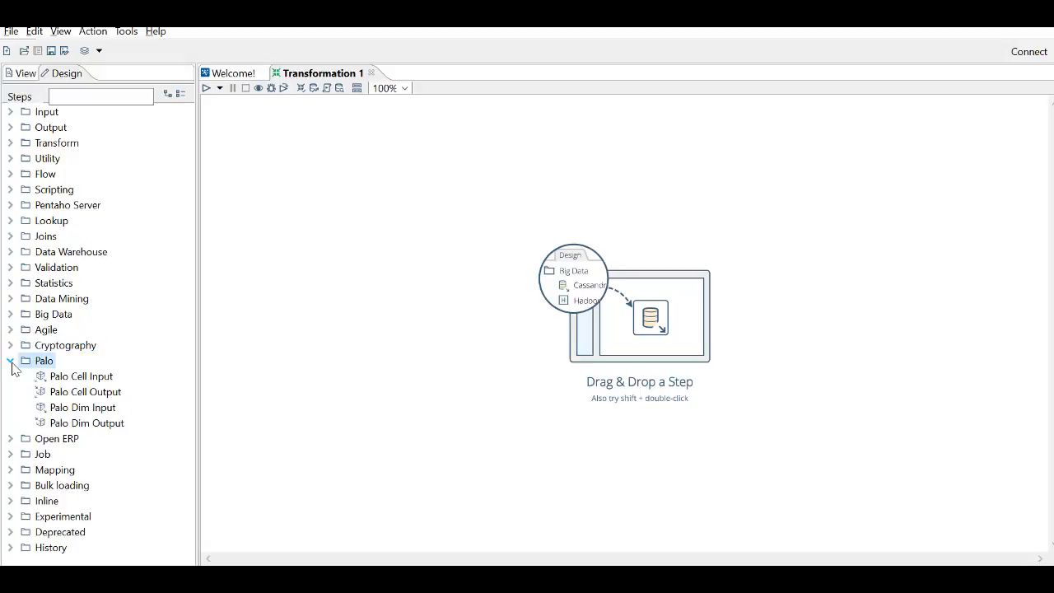
left_click(11, 362)
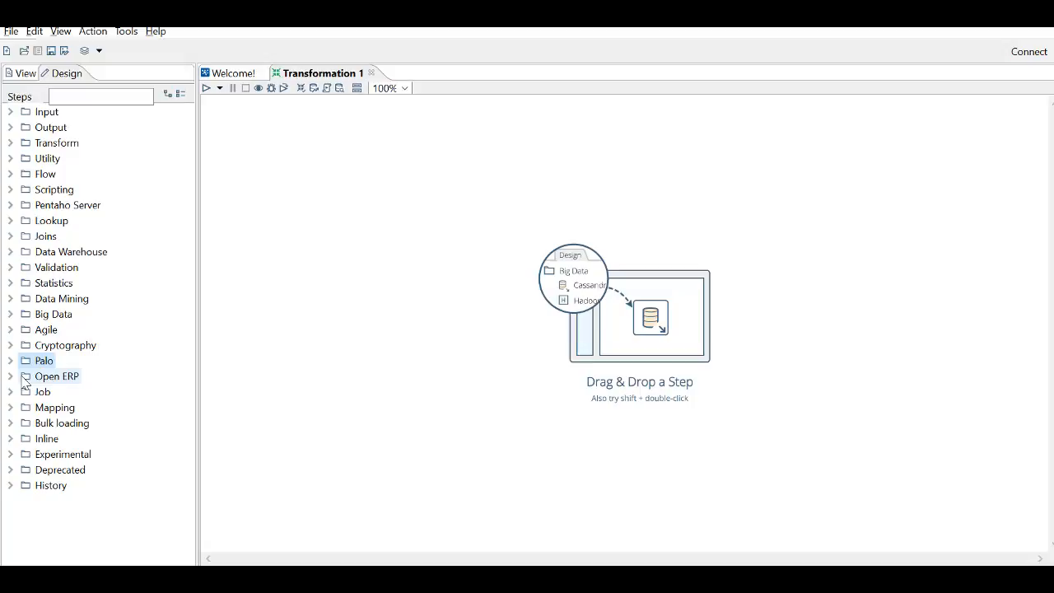
left_click(13, 378)
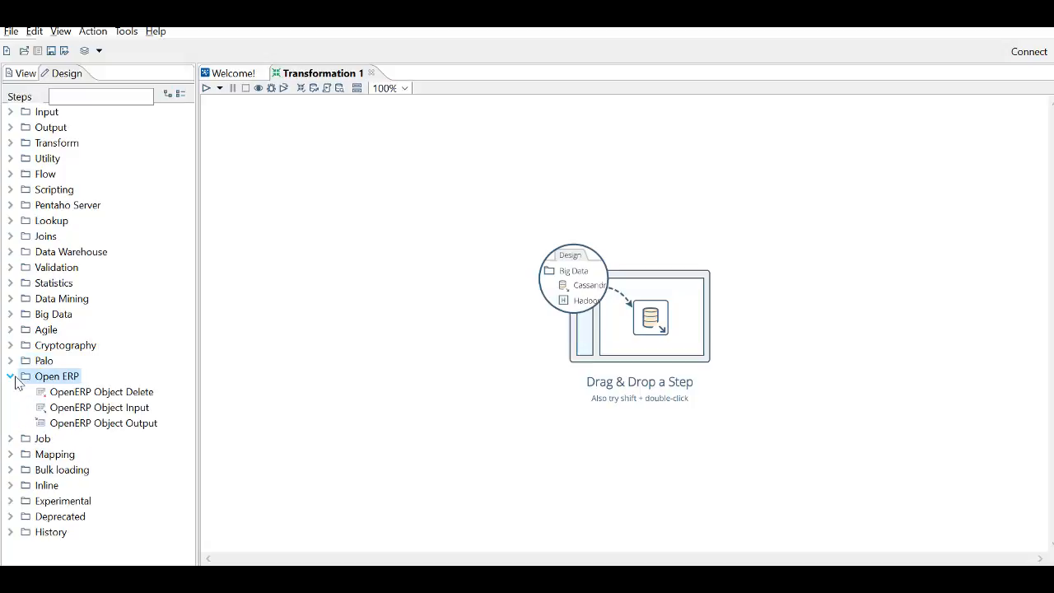
left_click(12, 378)
- Look through the step types in the Job and Mapping categories
left_click(12, 393)
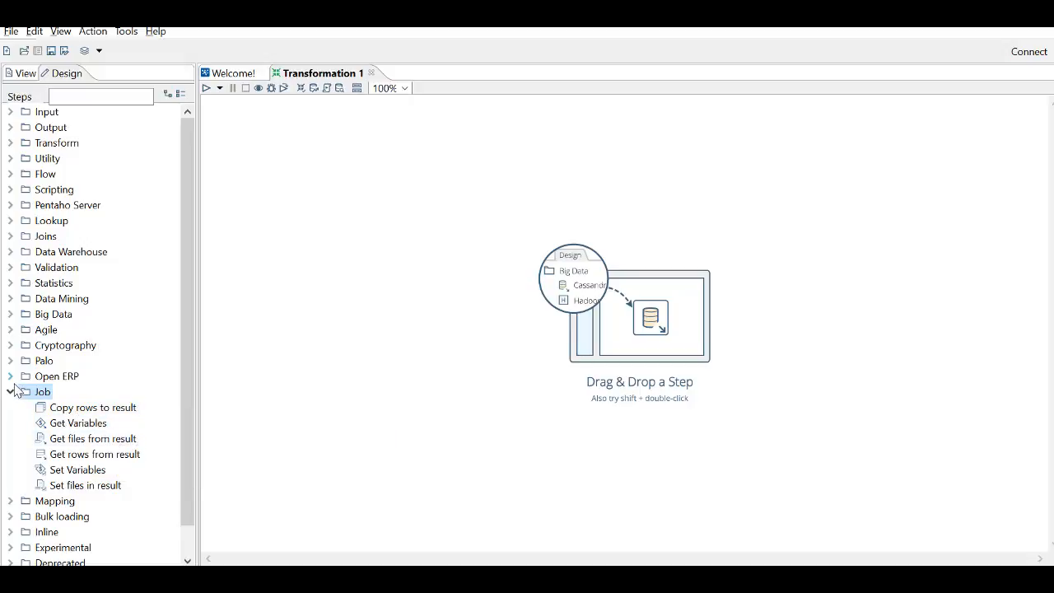
left_click(12, 391)
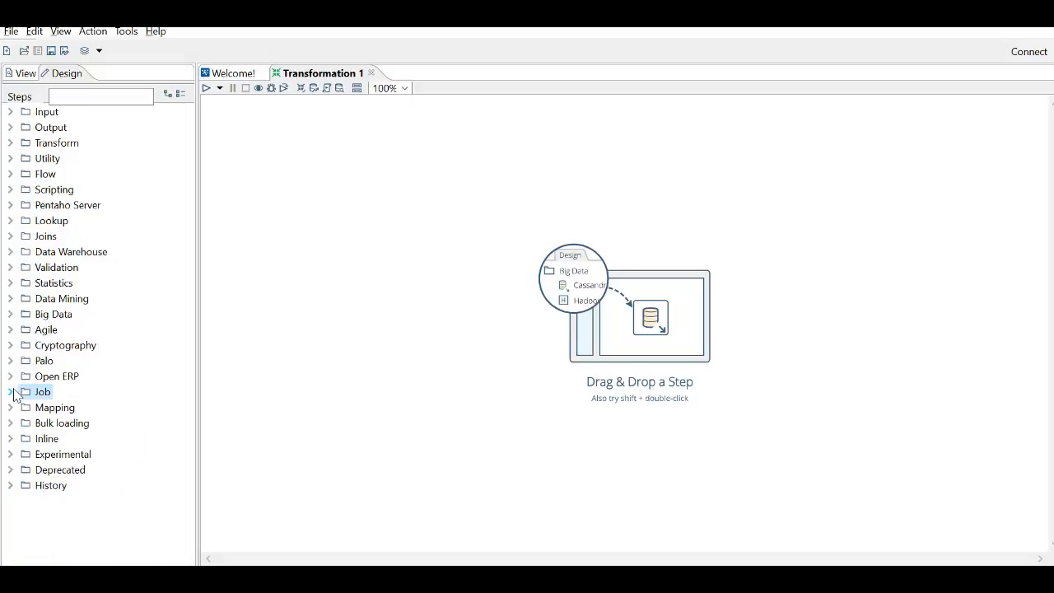
left_click(11, 409)
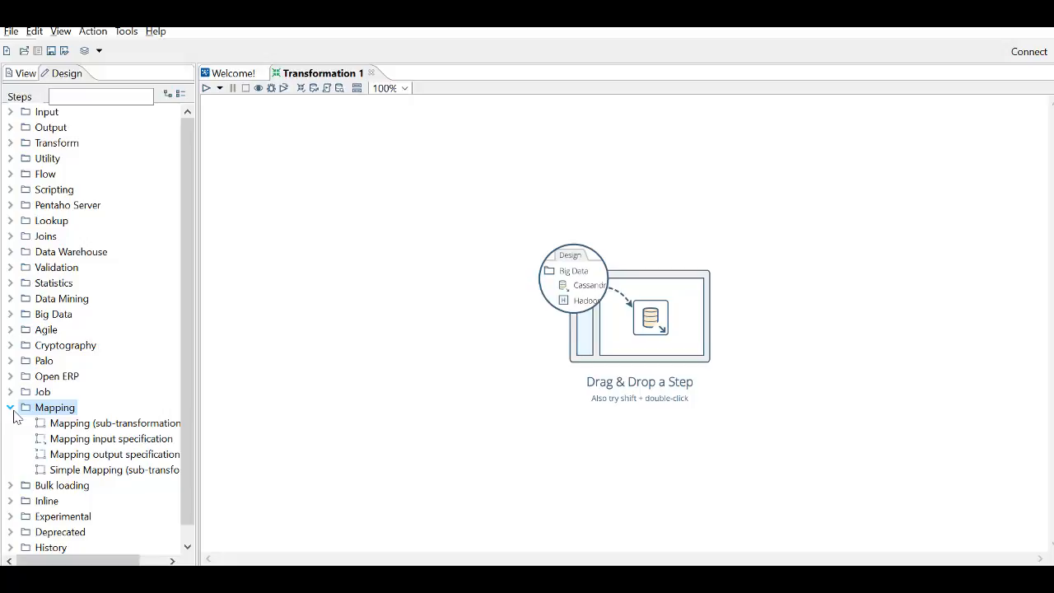
left_click(10, 409)
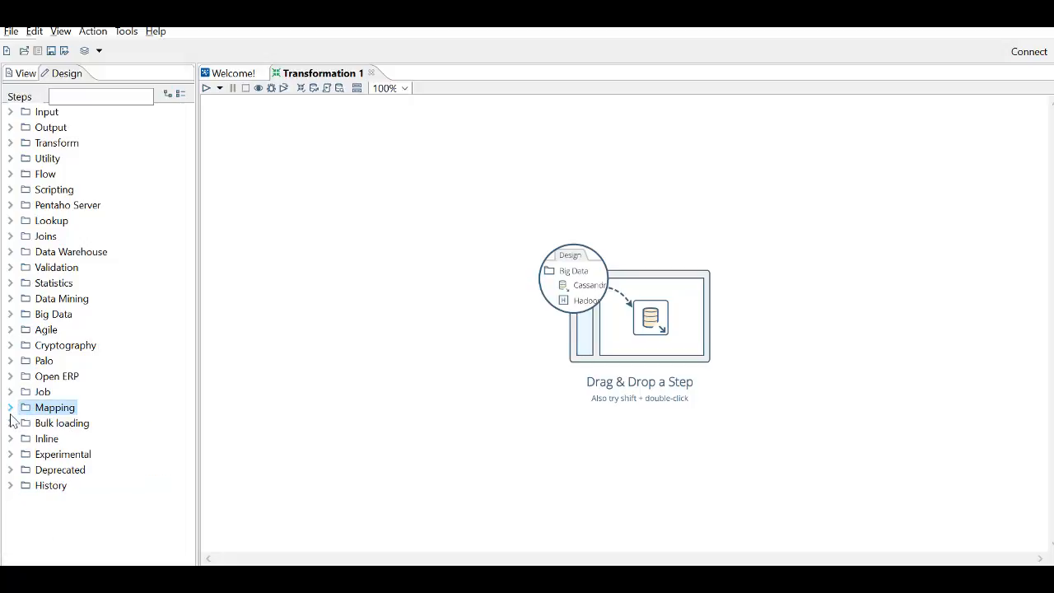
- Look through the Bulk loading step types, from ElasticSearch Bulk Insert to Vertica Bulk Loader, and collapse the category
left_click(11, 423)
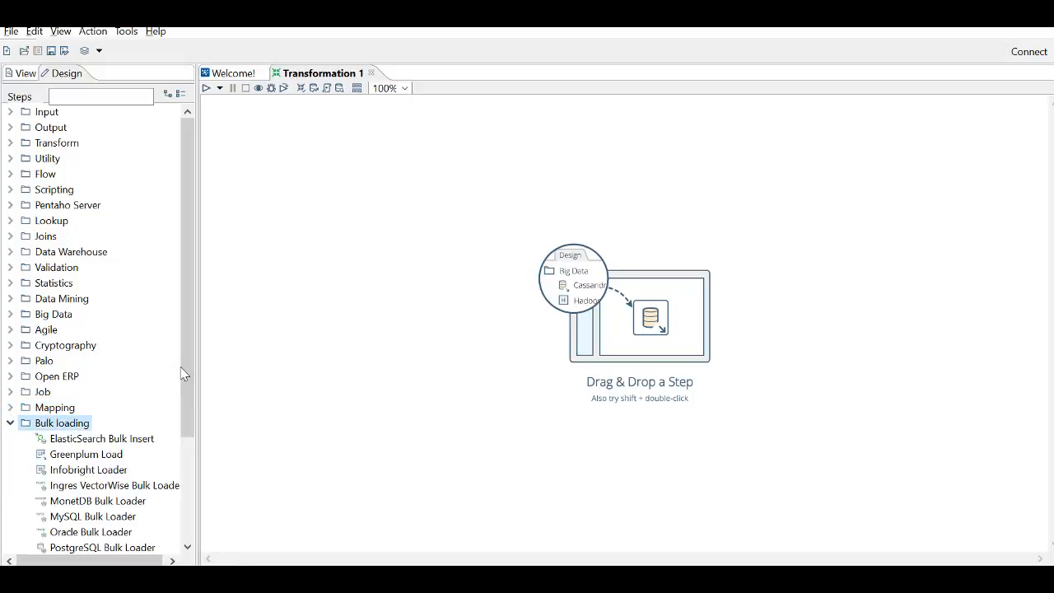
left_click_drag(181, 367, 181, 435)
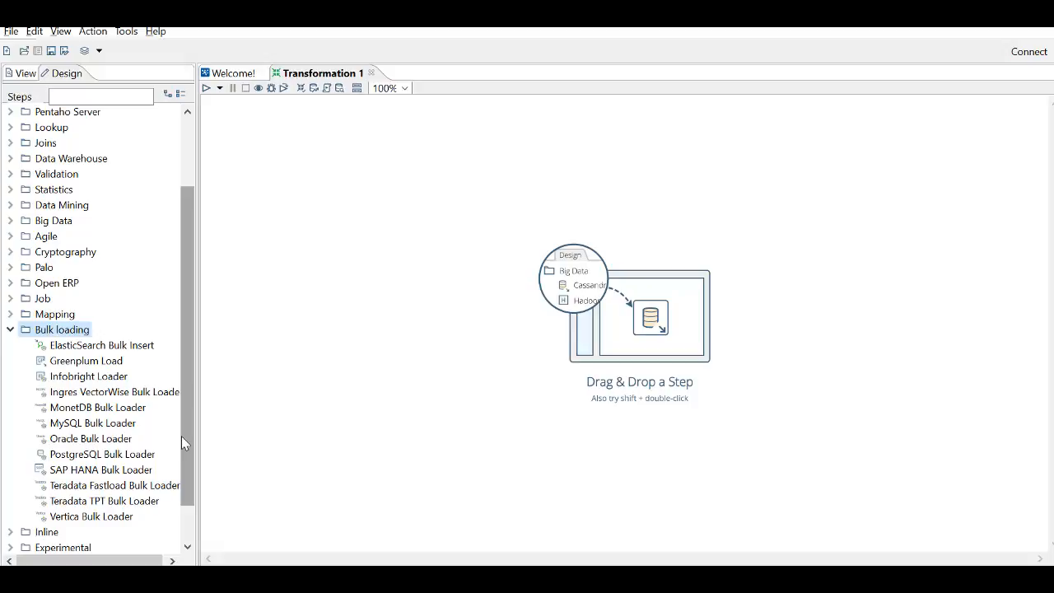
scroll(182, 438, "down", 2)
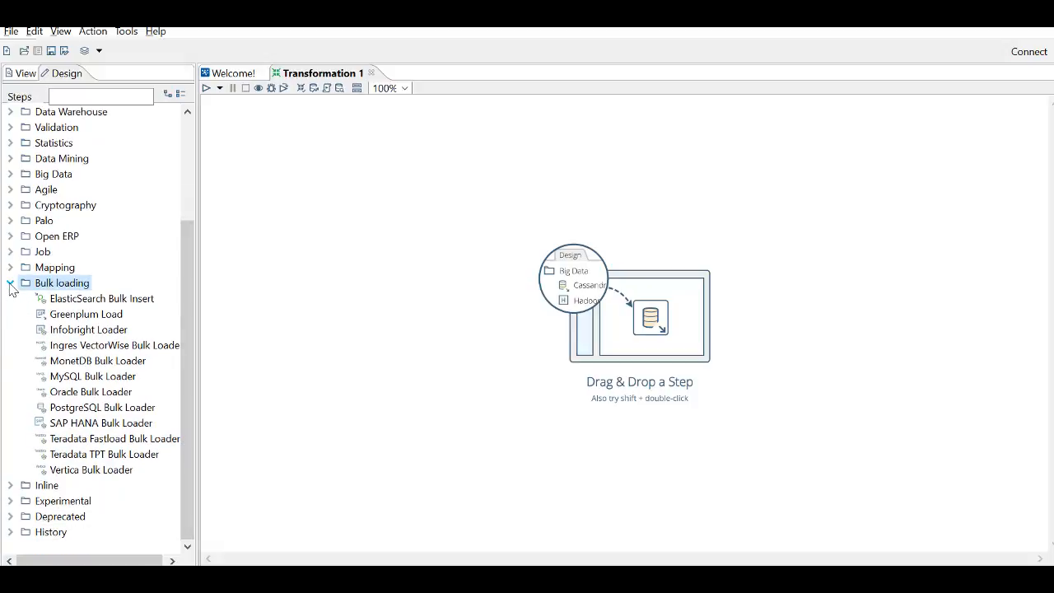
left_click(10, 283)
- Look through the step types in the Inline, Experimental and Deprecated categories, collapsing each one
left_click(11, 441)
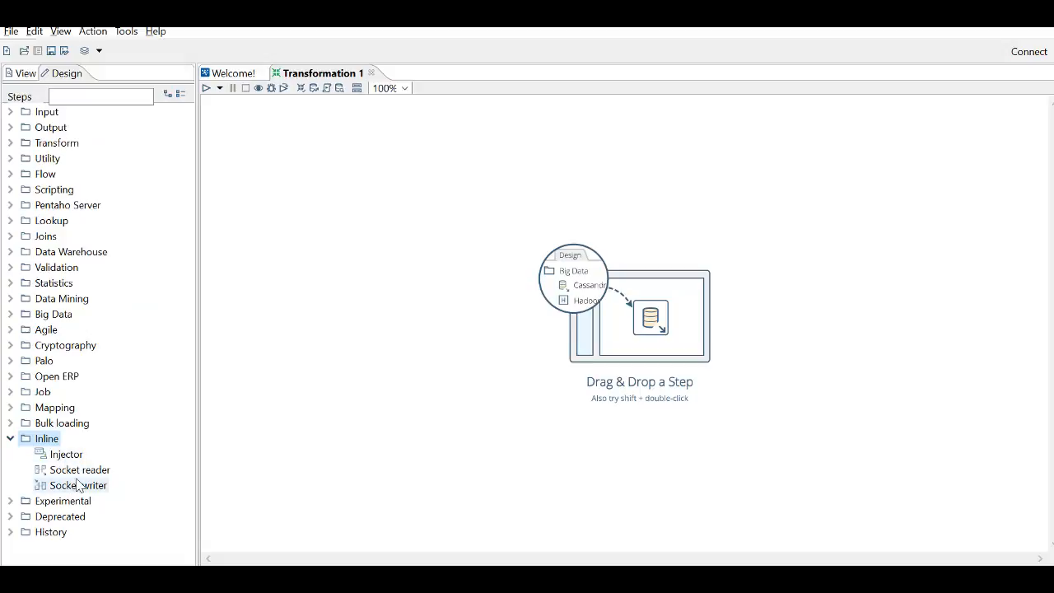
left_click(9, 439)
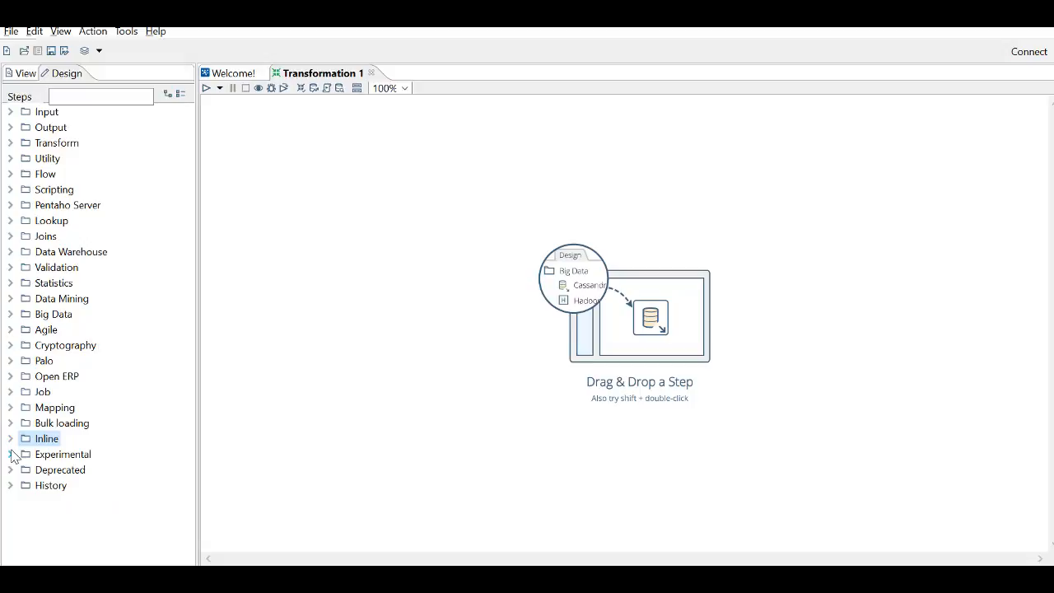
left_click(11, 454)
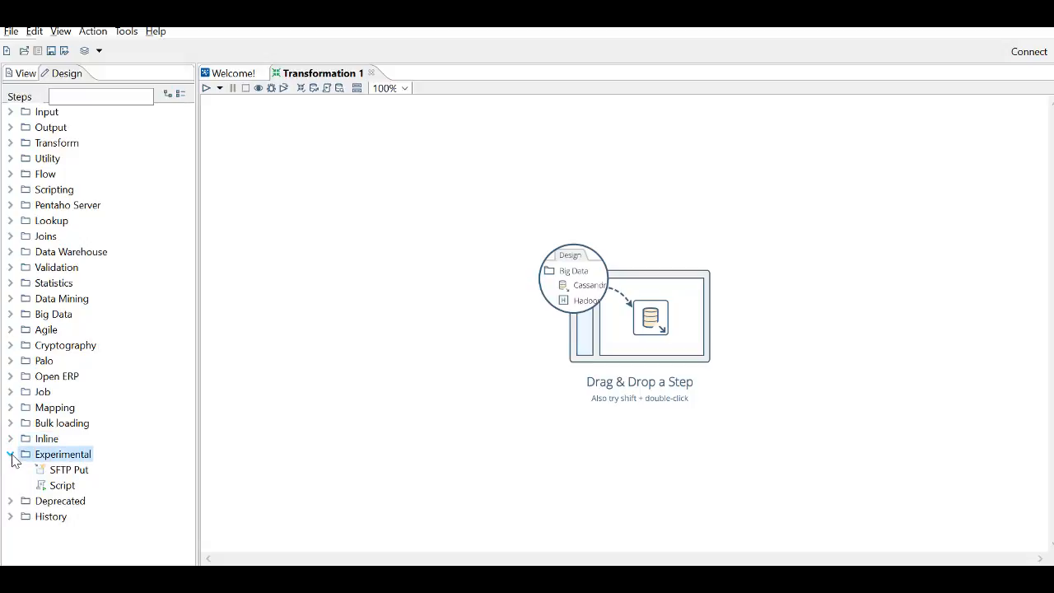
left_click(11, 455)
left_click(11, 471)
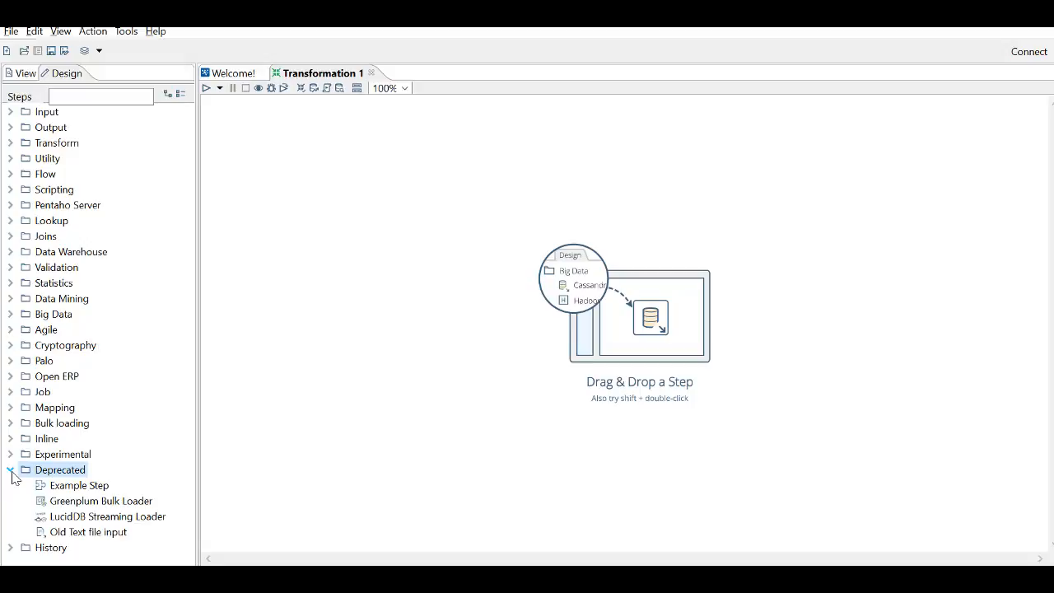
left_click(11, 471)
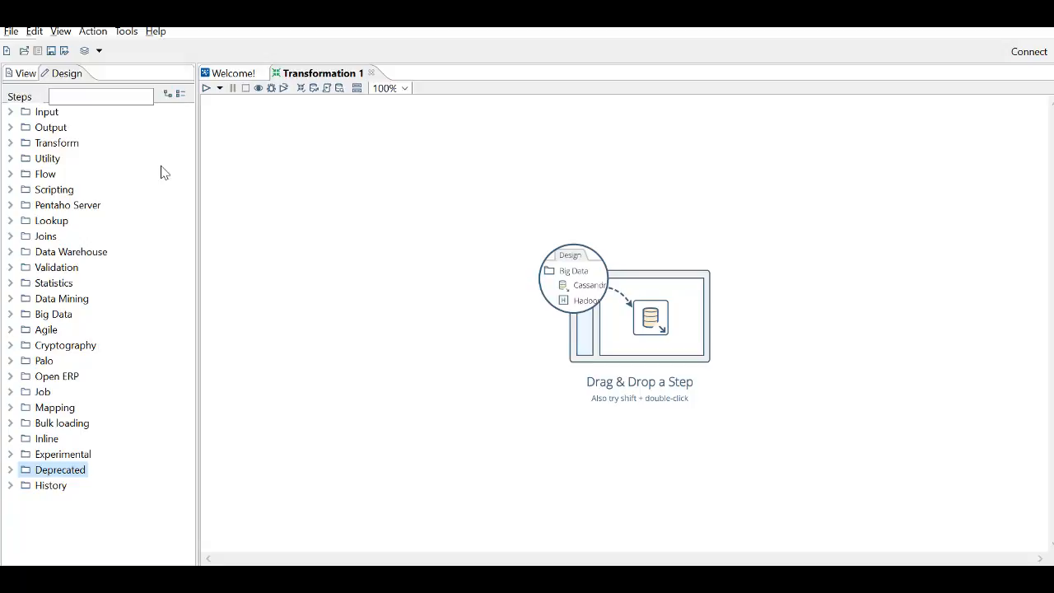
- Create a new job alongside the open transformation
left_click(16, 36)
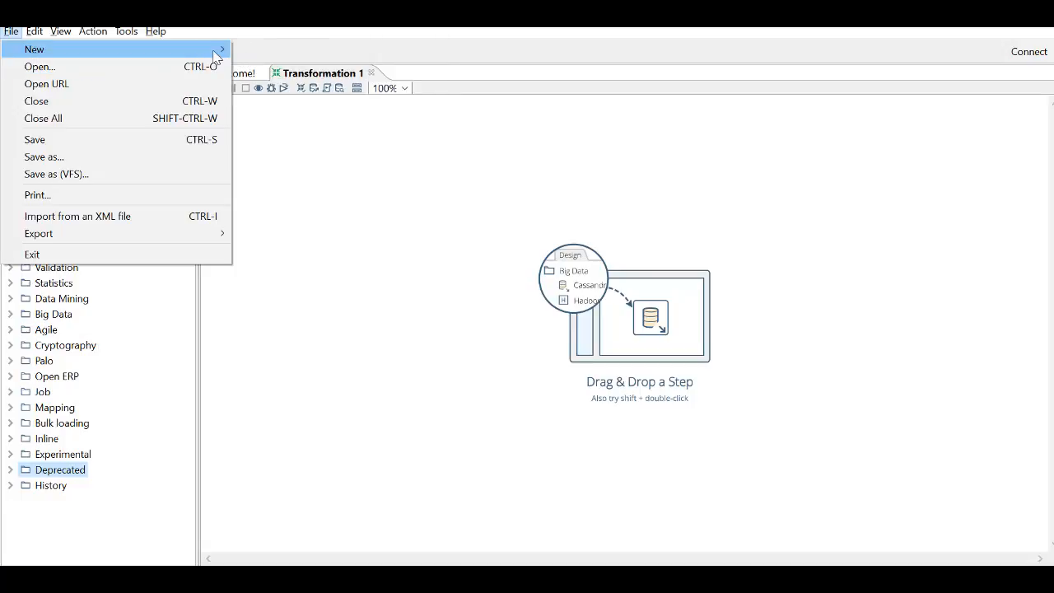
mouse_move(213, 56)
left_click(260, 66)
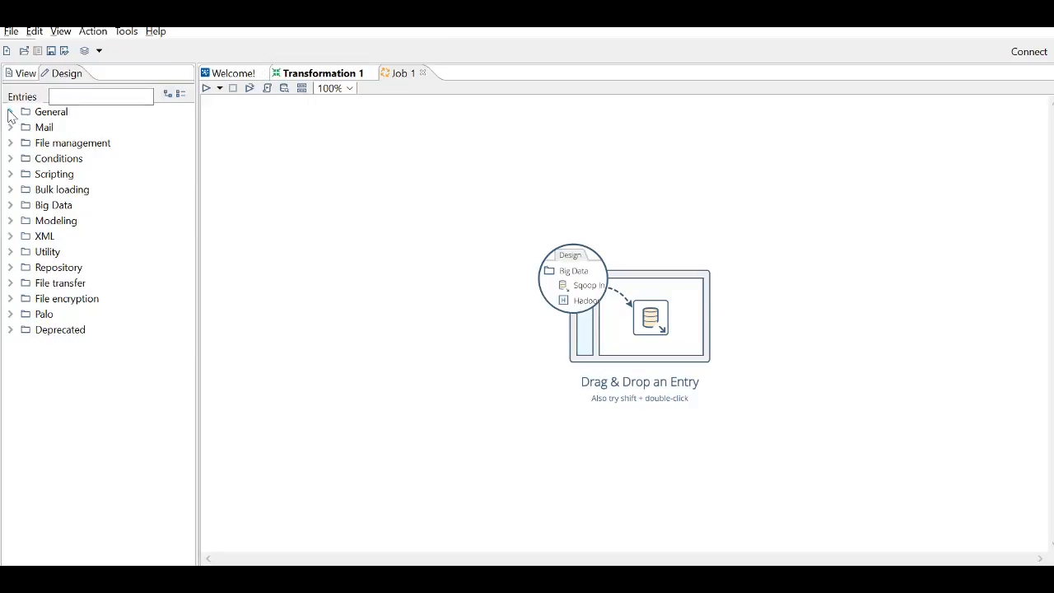
- Look through the job entries in the General, Mail, File management and Conditions categories
left_click(10, 112)
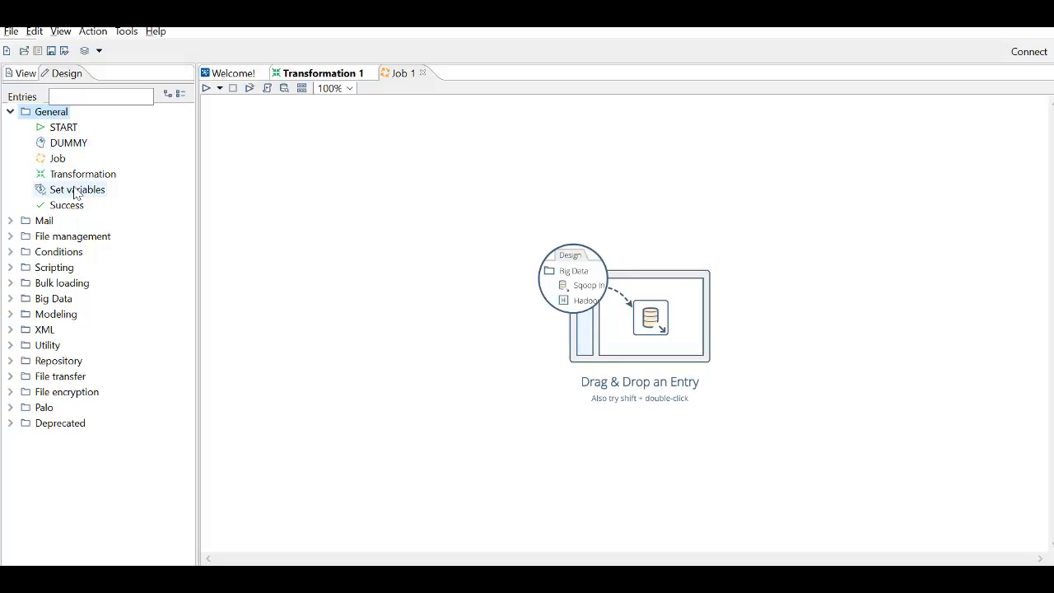
left_click(9, 223)
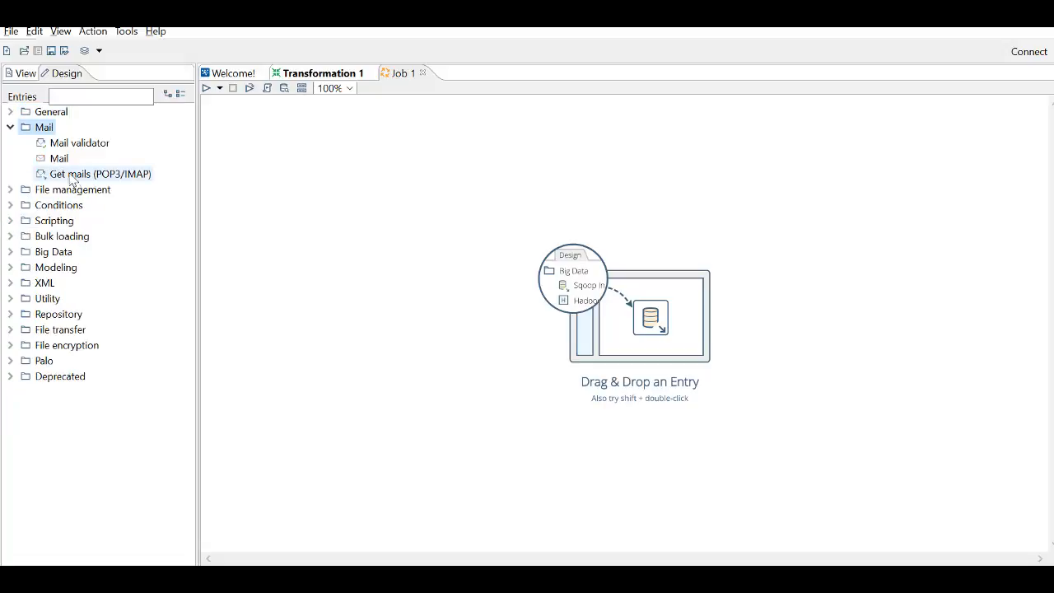
left_click(12, 190)
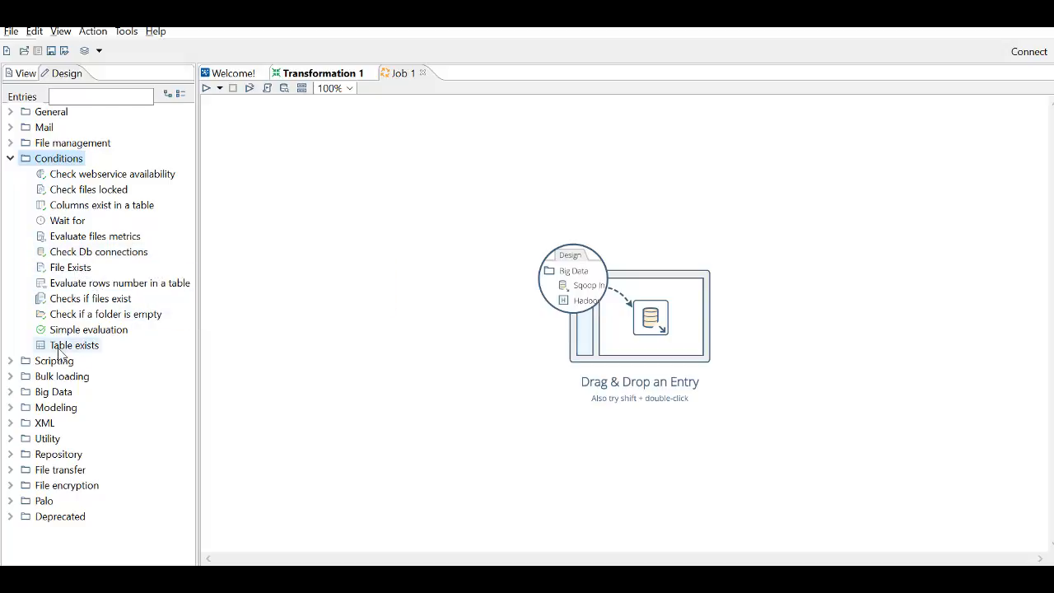
- Look through the job entries in the Scripting, Bulk loading and Big Data categories
left_click(11, 363)
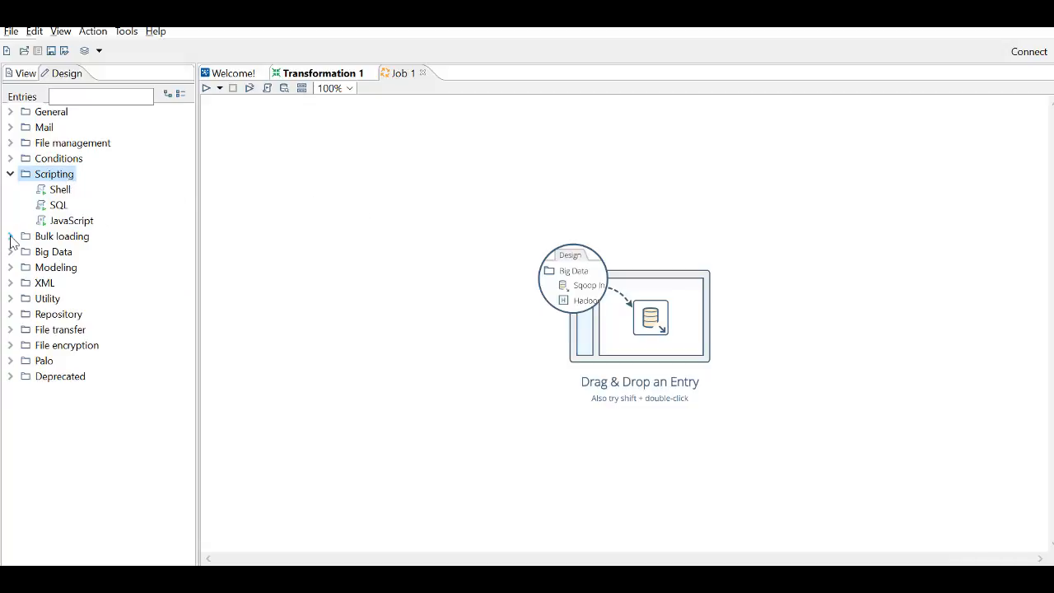
left_click(10, 238)
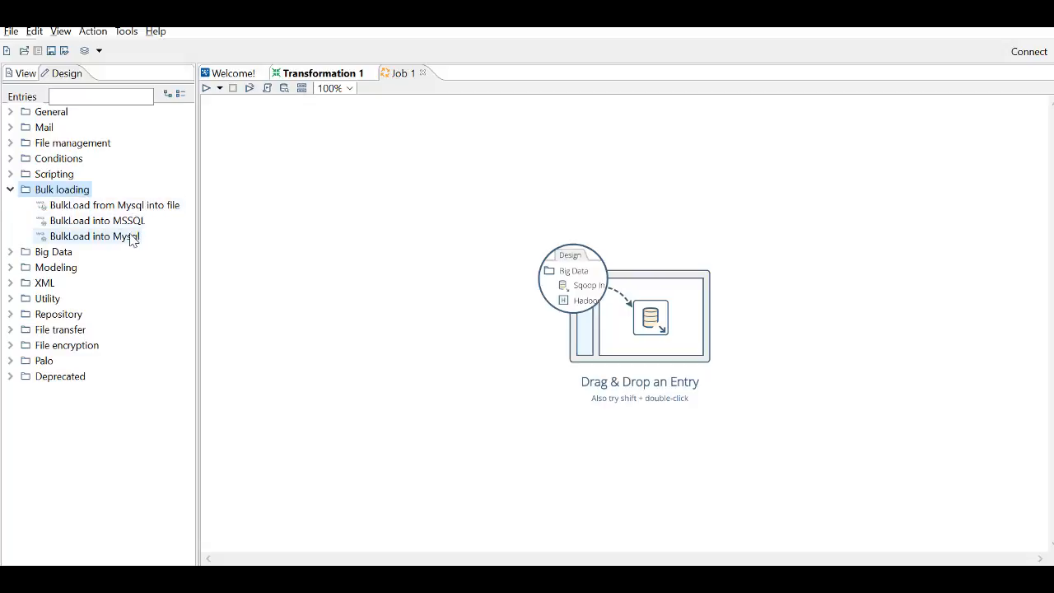
left_click(10, 254)
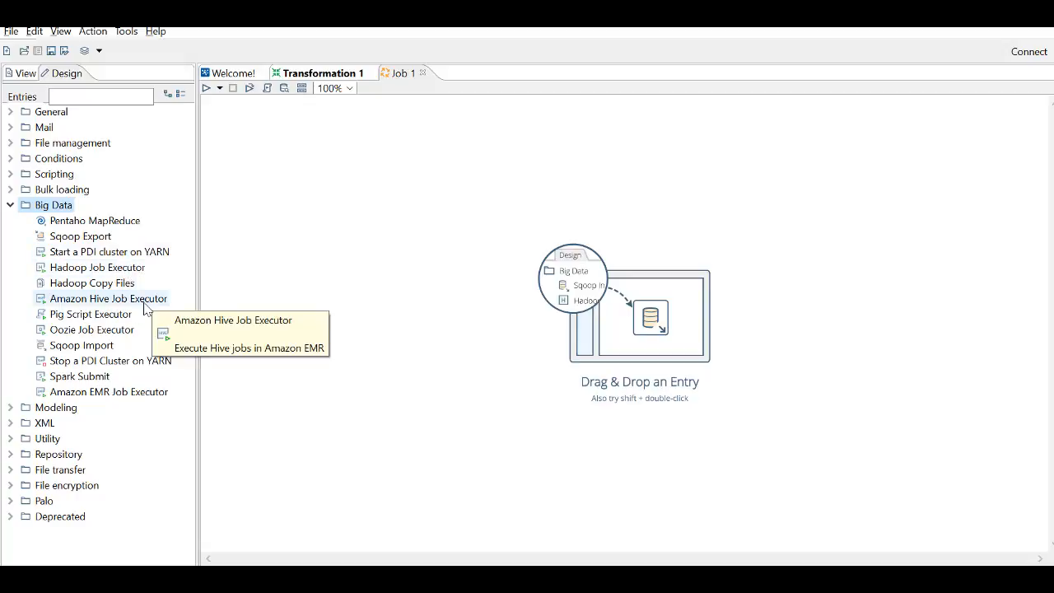
- Look through the job entries in the Modeling, XML and Utility categories
left_click(11, 409)
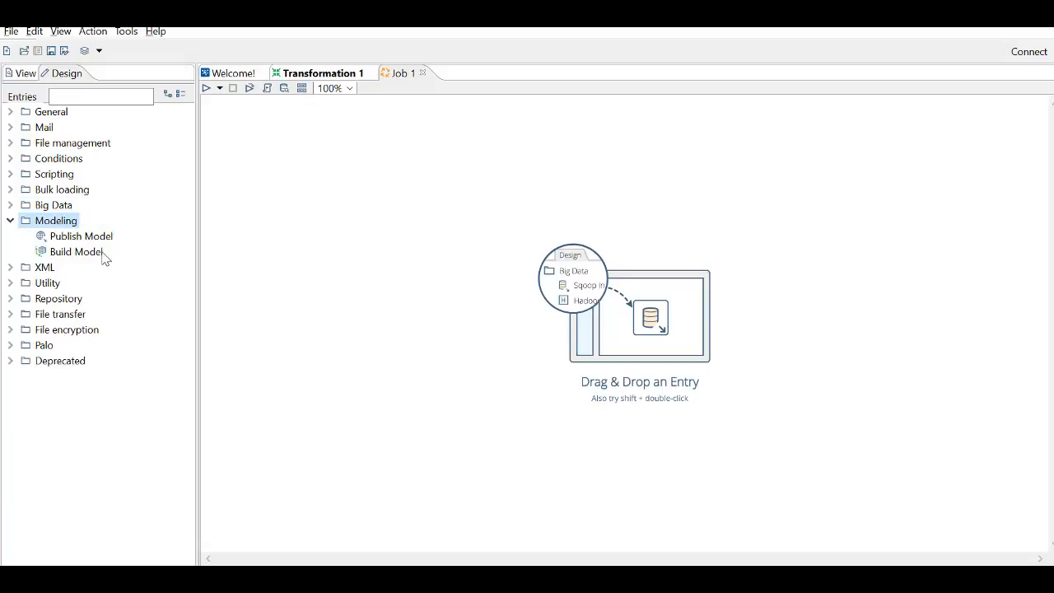
left_click(11, 267)
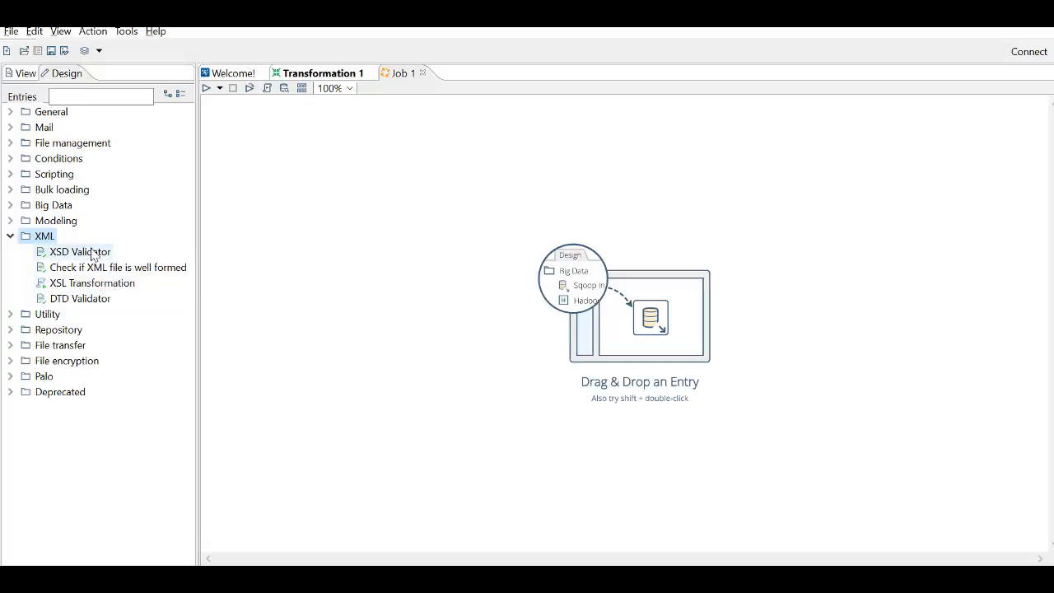
left_click(9, 315)
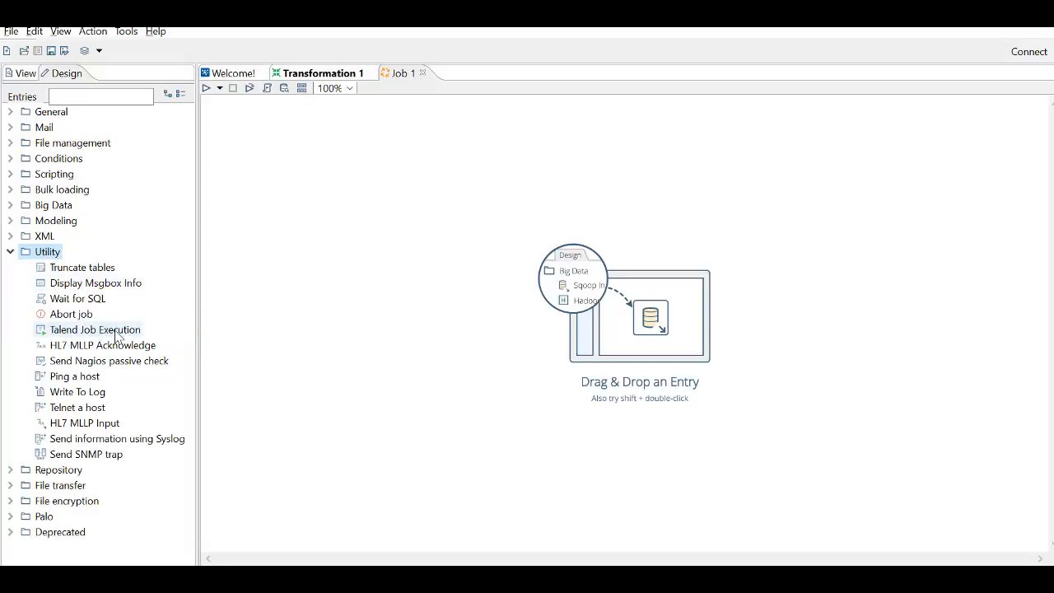
mouse_move(121, 333)
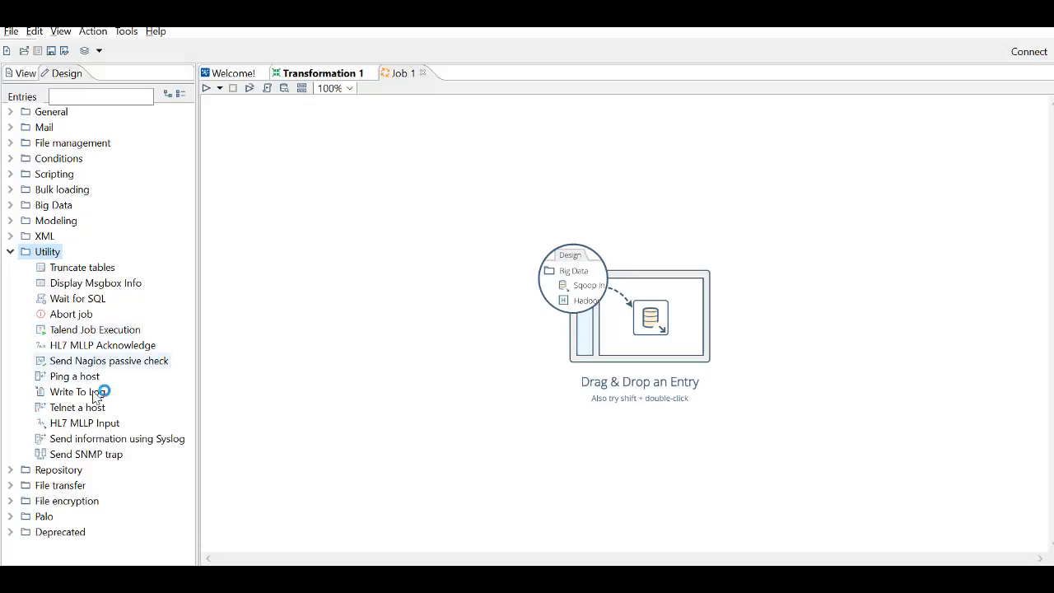
- Look through the Repository, File transfer, File encryption and Palo job entries and return to Transformation 1
left_click(13, 471)
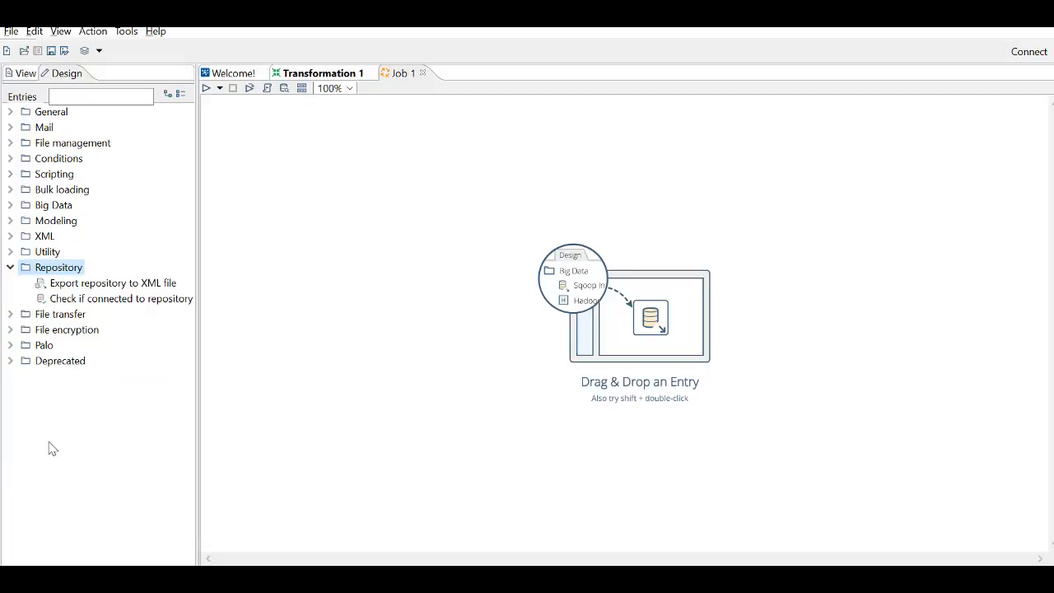
left_click(8, 315)
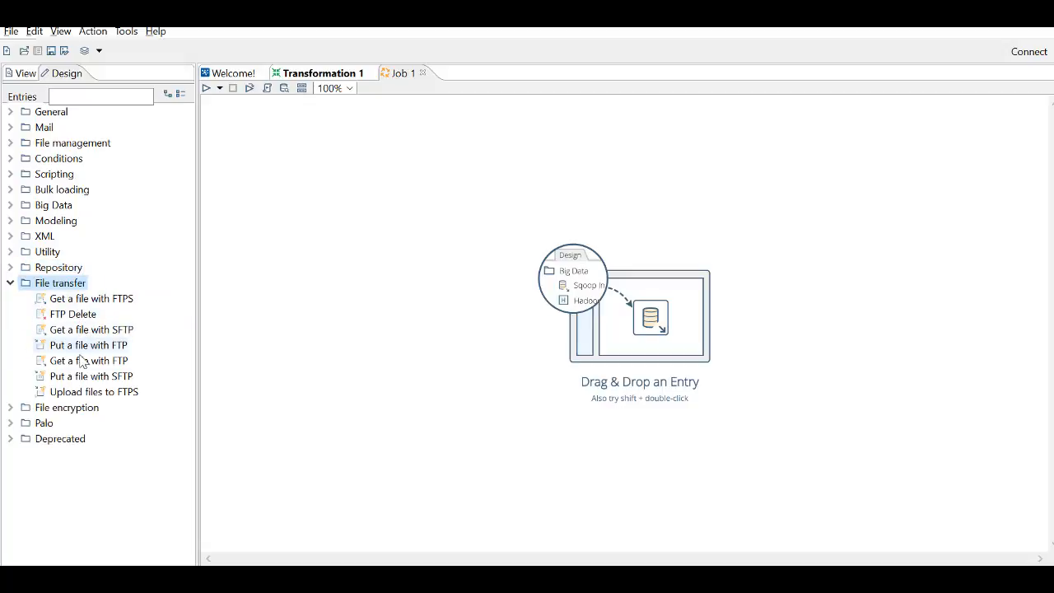
left_click(11, 407)
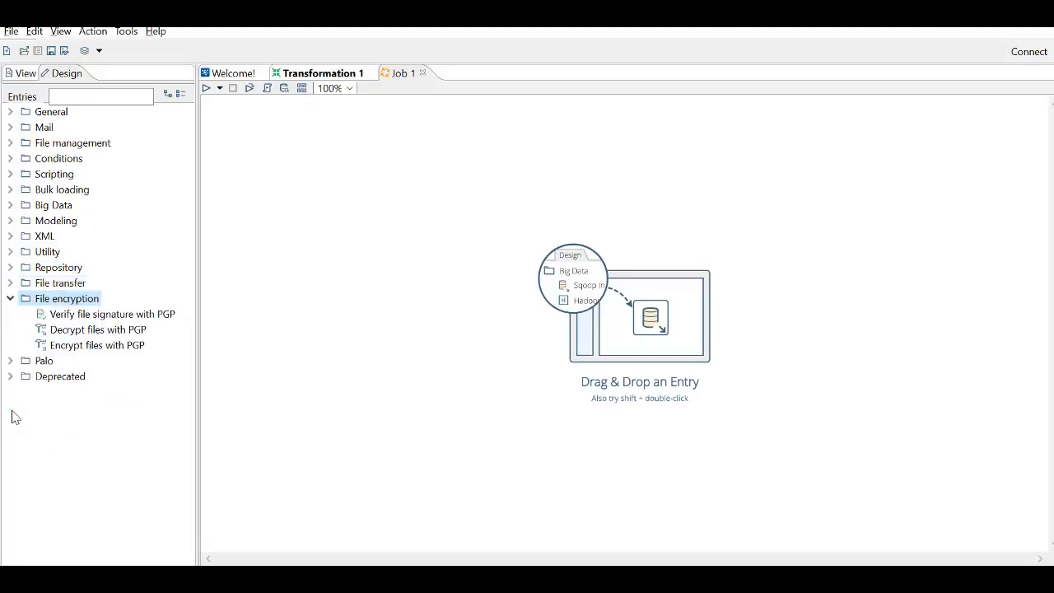
left_click(11, 361)
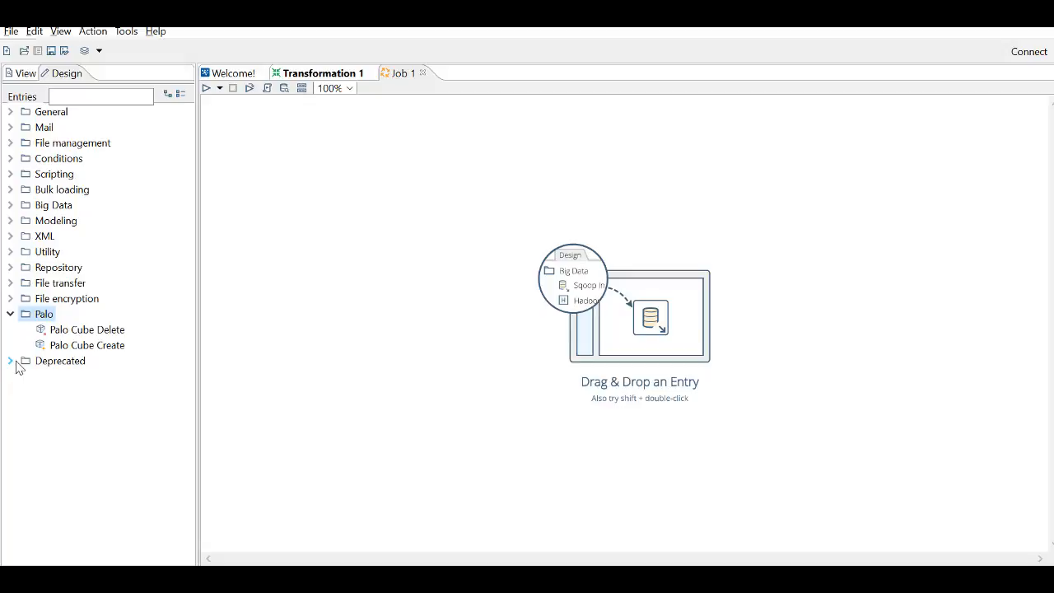
left_click(303, 73)
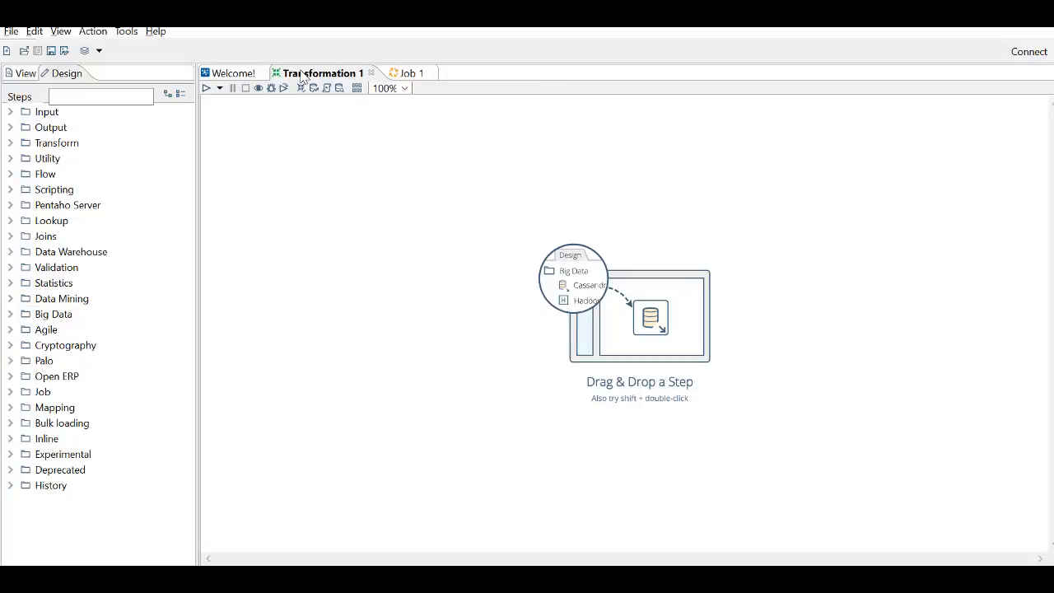
- Add a CSV file input step to the transformation, name it "employee input" and choose employee.csv as its file
left_click(115, 102)
left_click(11, 112)
left_click_drag(79, 128, 322, 197)
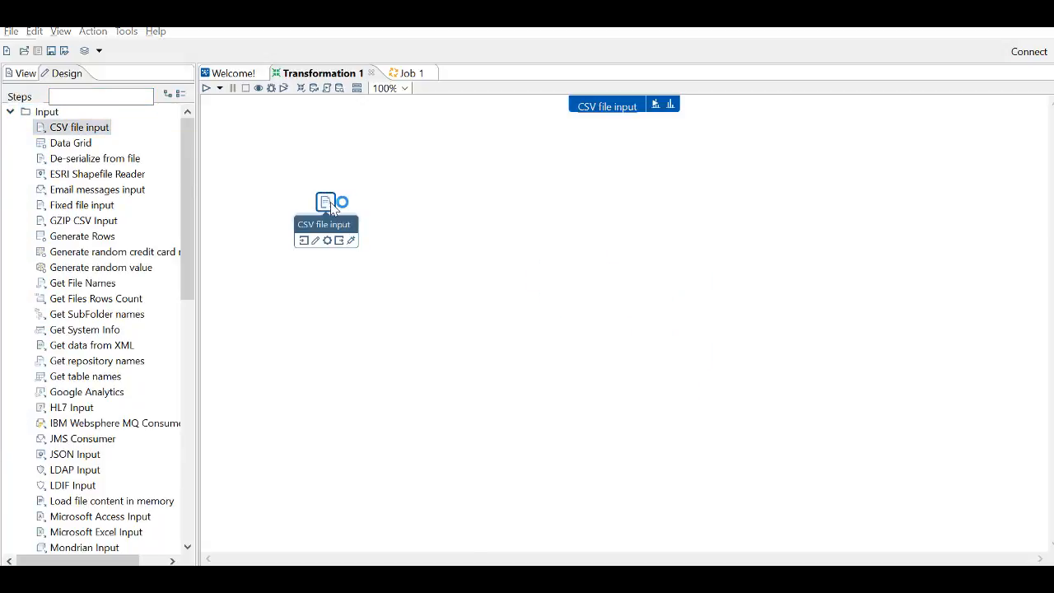
double_click(331, 208)
type("employee input")
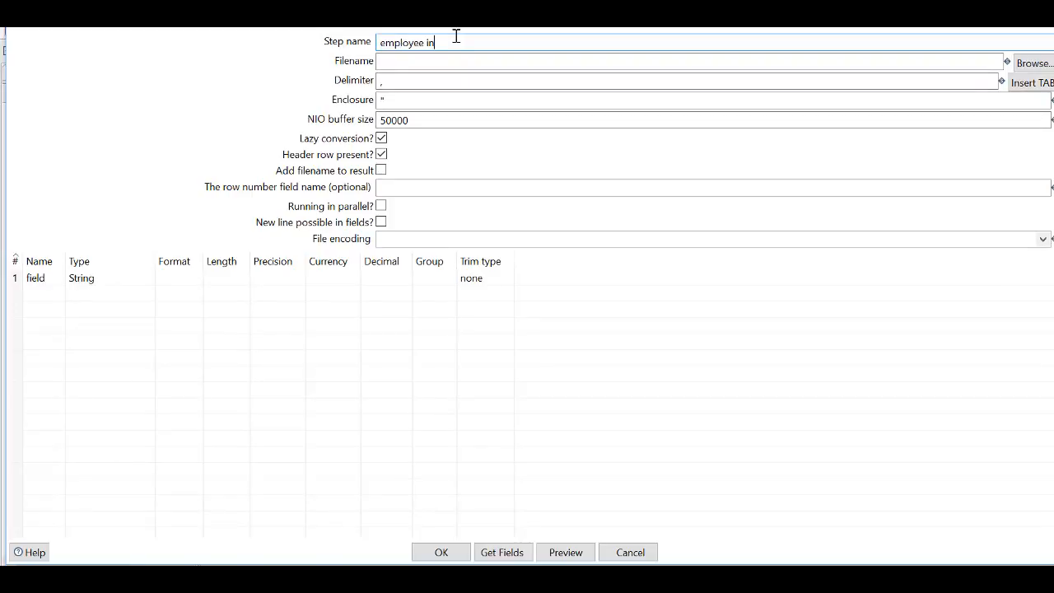
left_click(1030, 64)
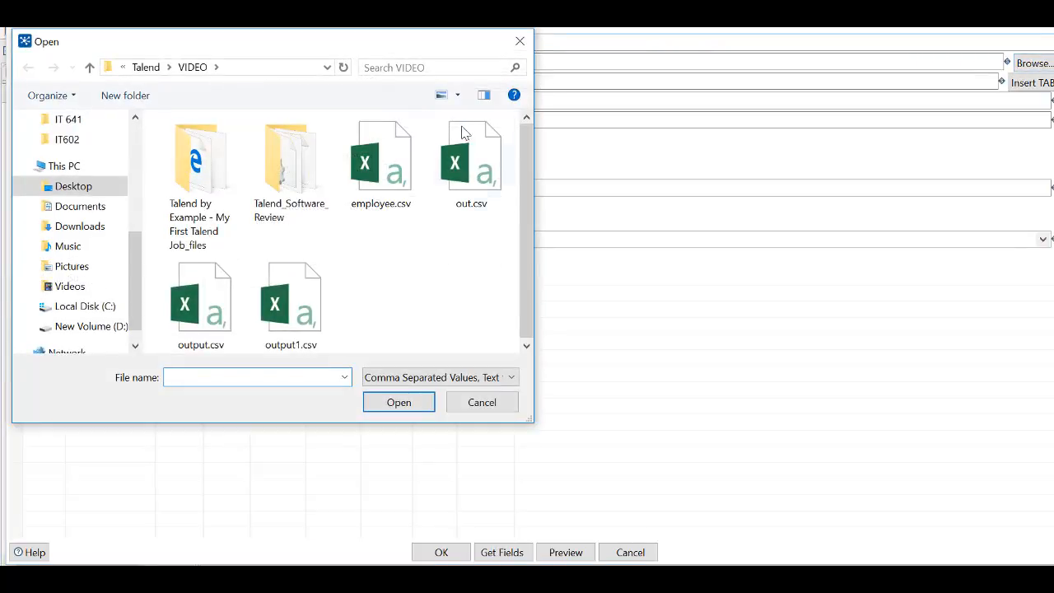
double_click(404, 169)
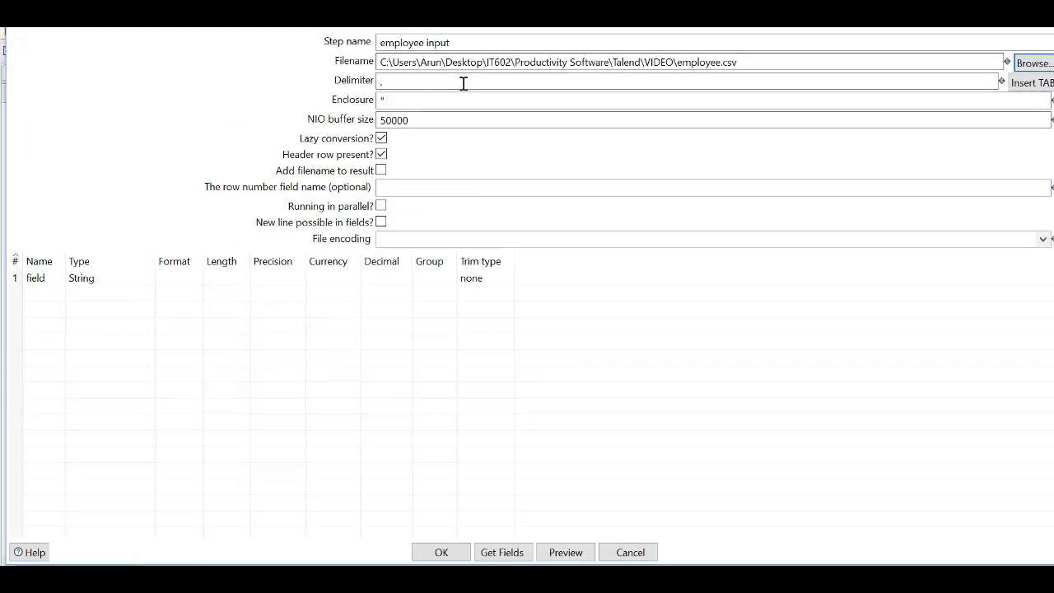
- Set the delimiter to a semicolon and get the fields of employee.csv with a 100-line sample
left_click(463, 83)
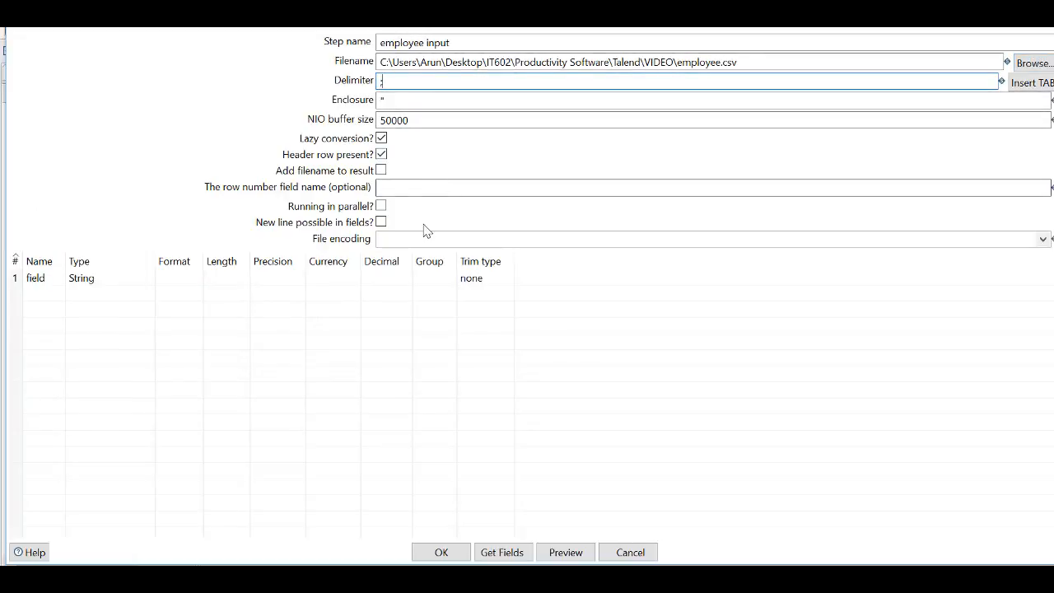
left_click(504, 552)
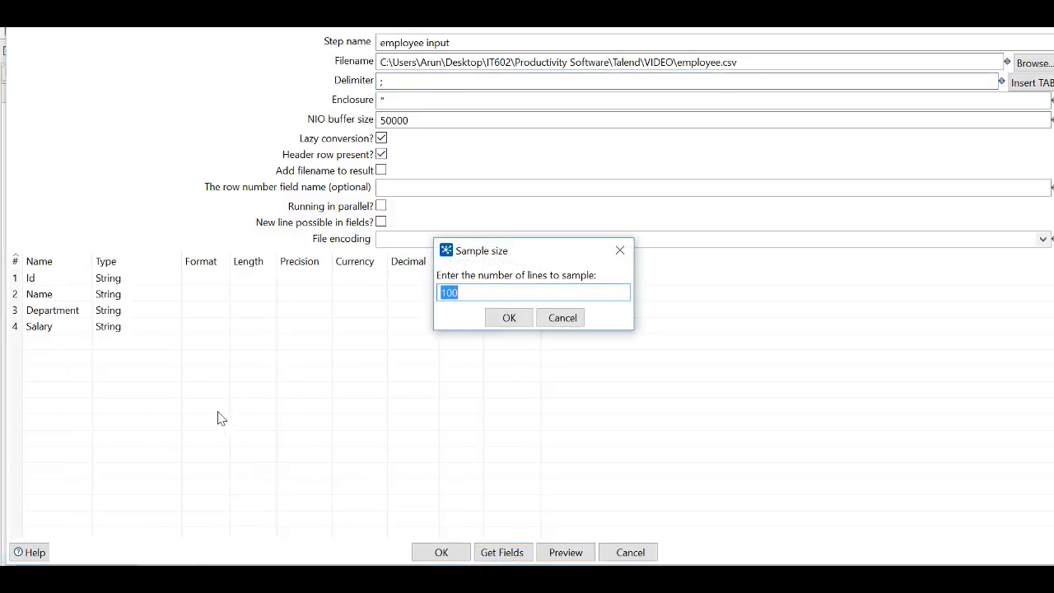
left_click(524, 323)
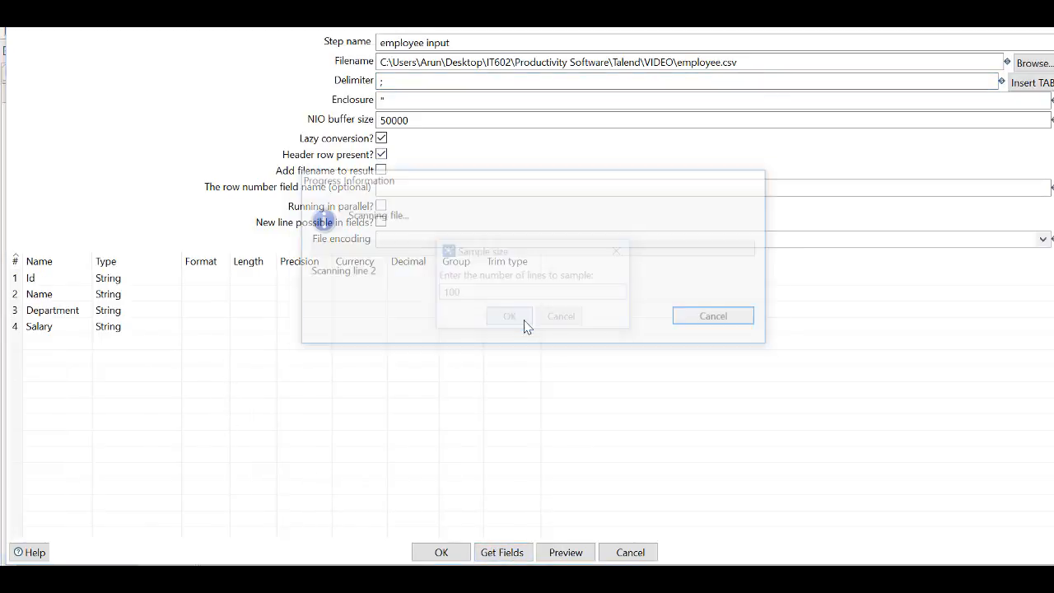
left_click(535, 439)
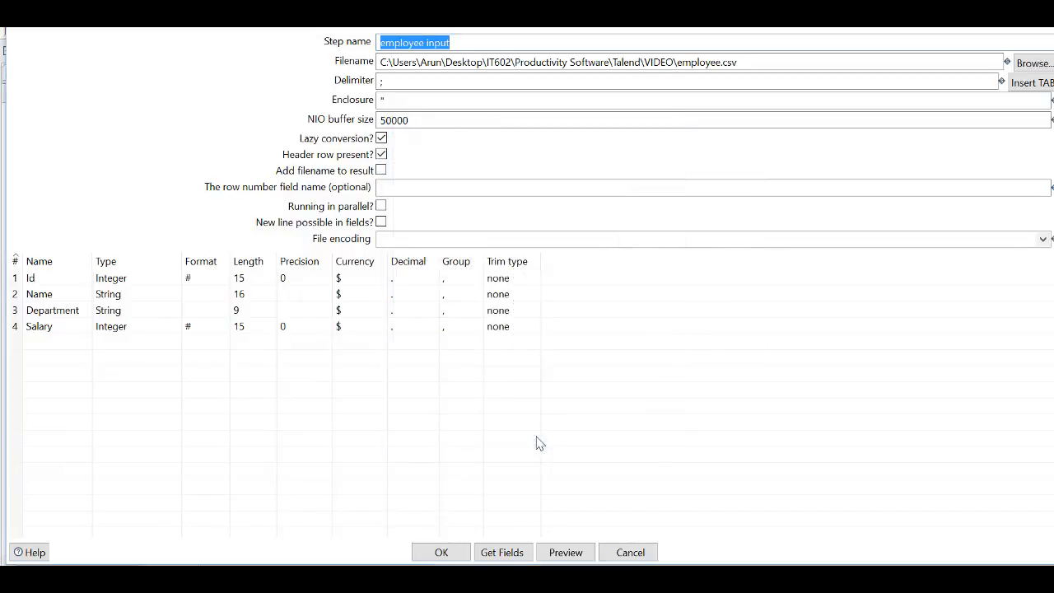
- Preview up to 1000 rows of the employee data and accept the CSV input settings
left_click(557, 550)
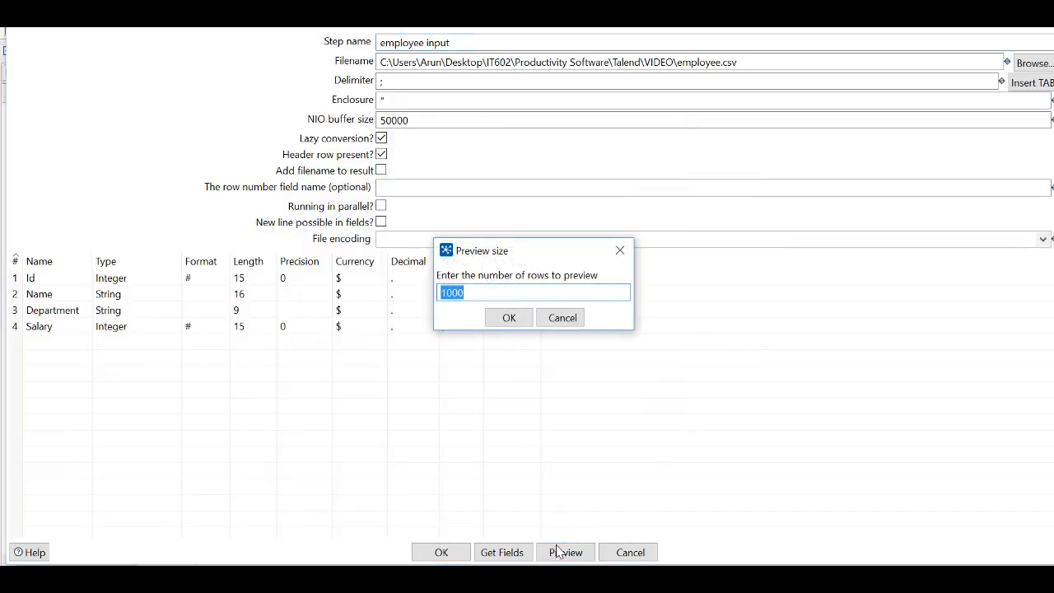
left_click(514, 319)
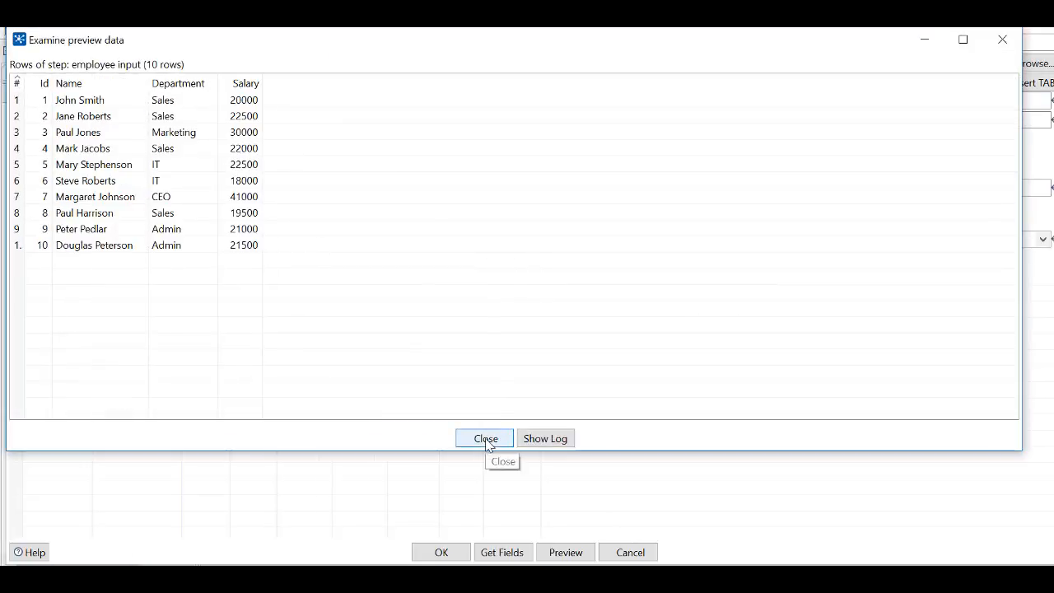
left_click(487, 440)
left_click(444, 551)
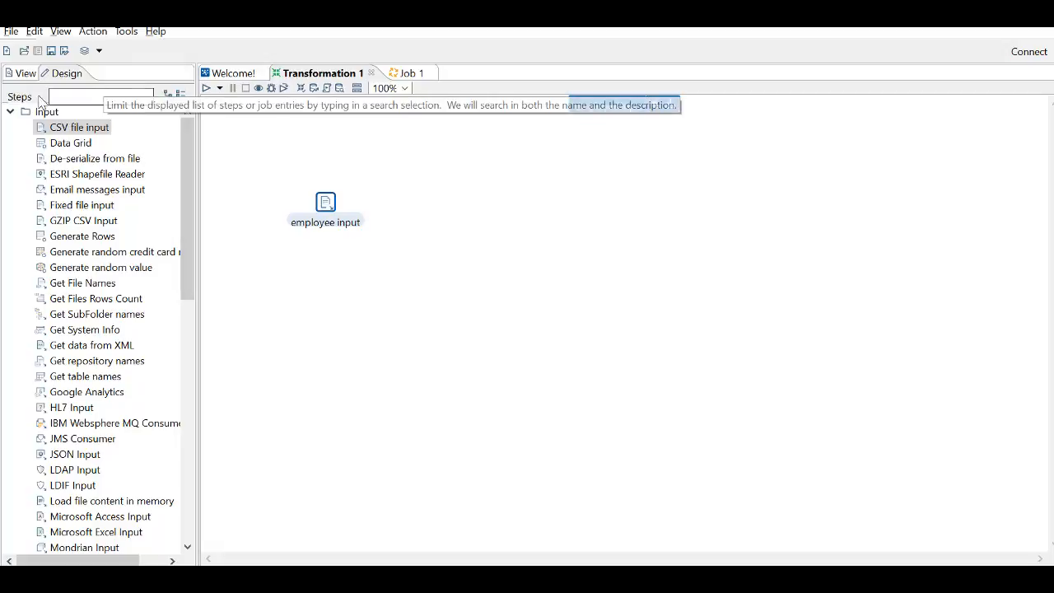
- Add a String operations step from the Transform category beside the employee input step
left_click(13, 113)
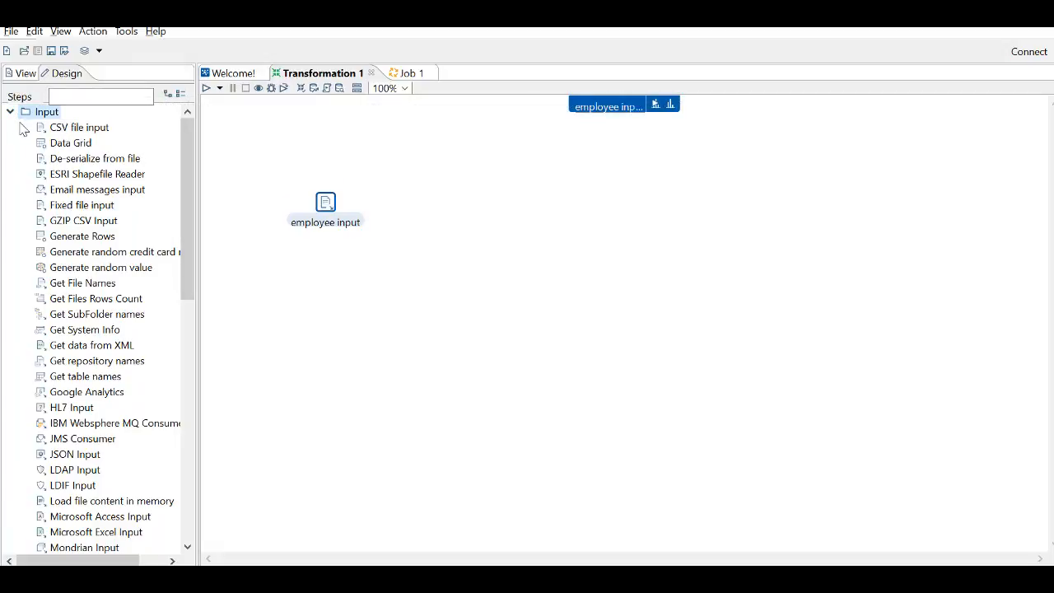
left_click(11, 113)
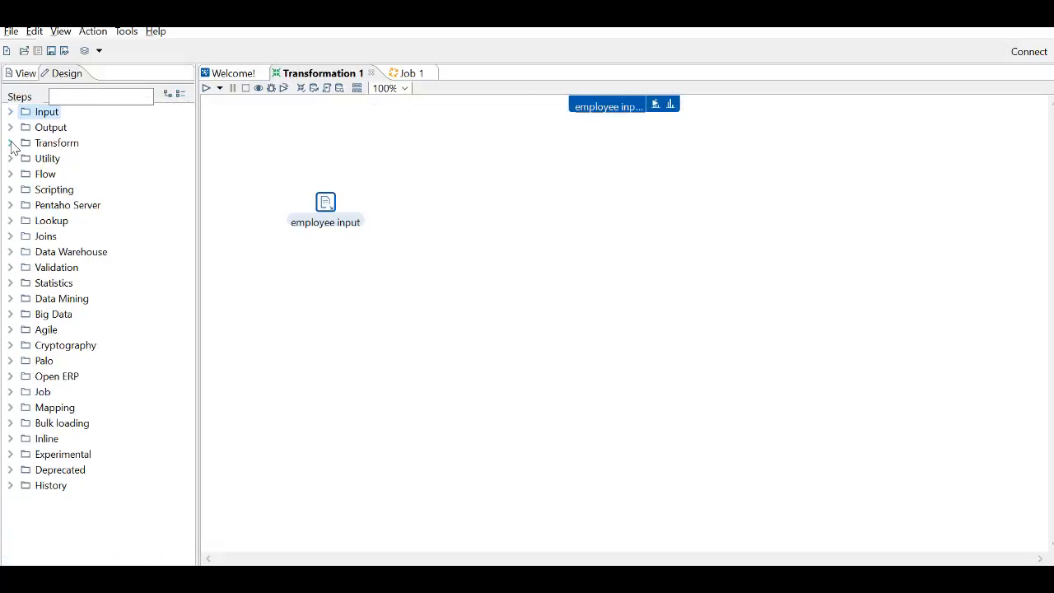
left_click(10, 145)
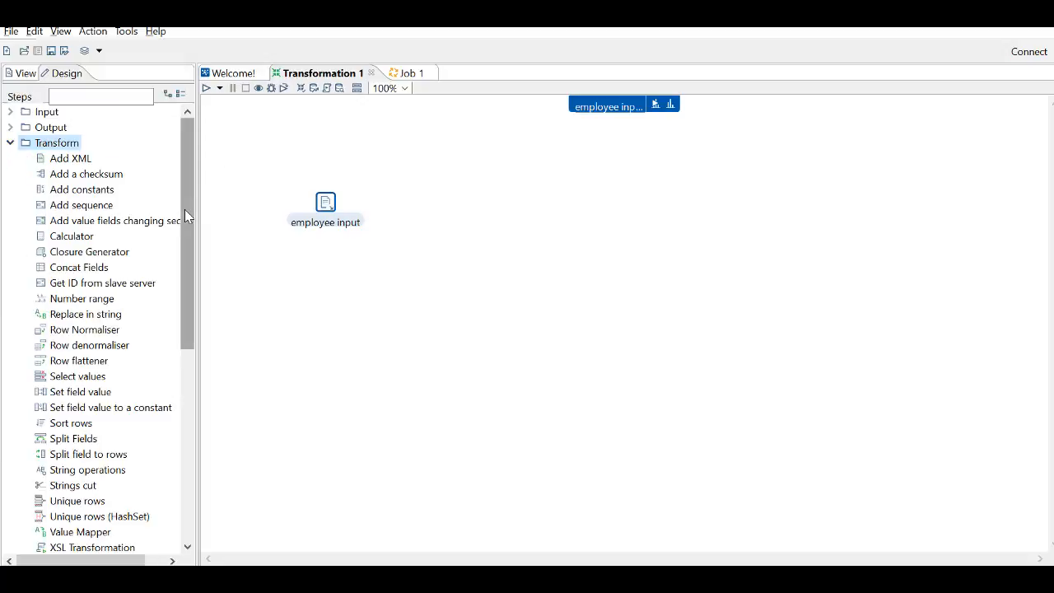
left_click_drag(186, 216, 186, 246)
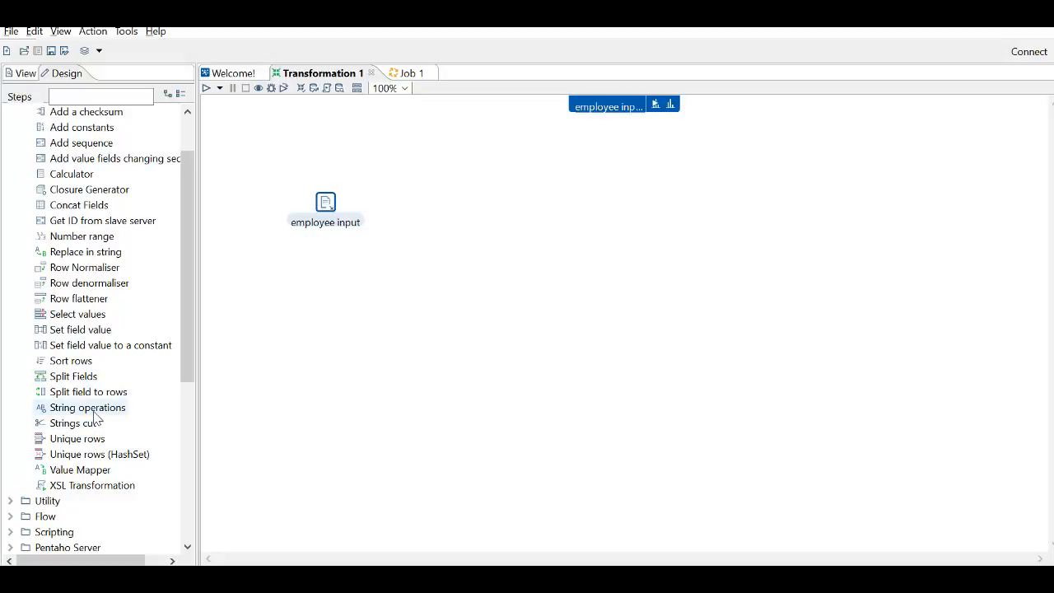
left_click_drag(89, 408, 466, 219)
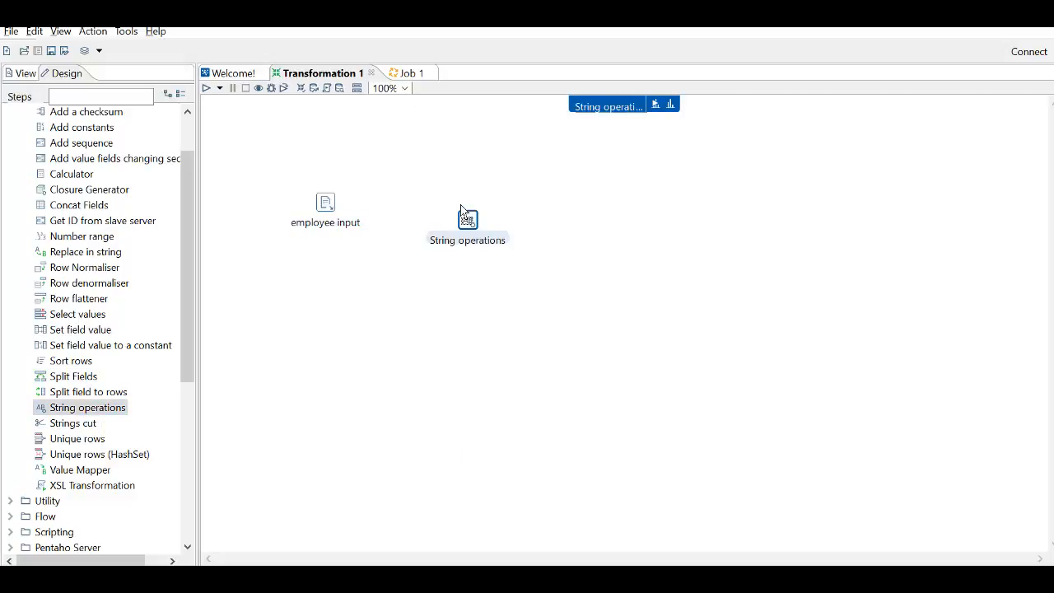
- Create a hop between employee input and String operations, choosing Main input of step as the hop type
left_click(326, 206)
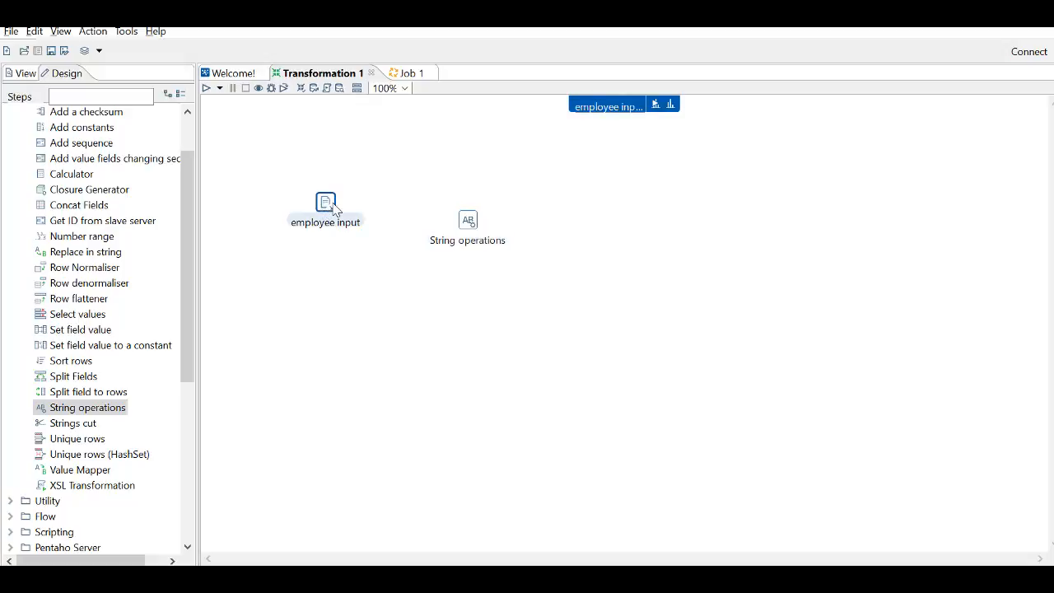
mouse_move(333, 216)
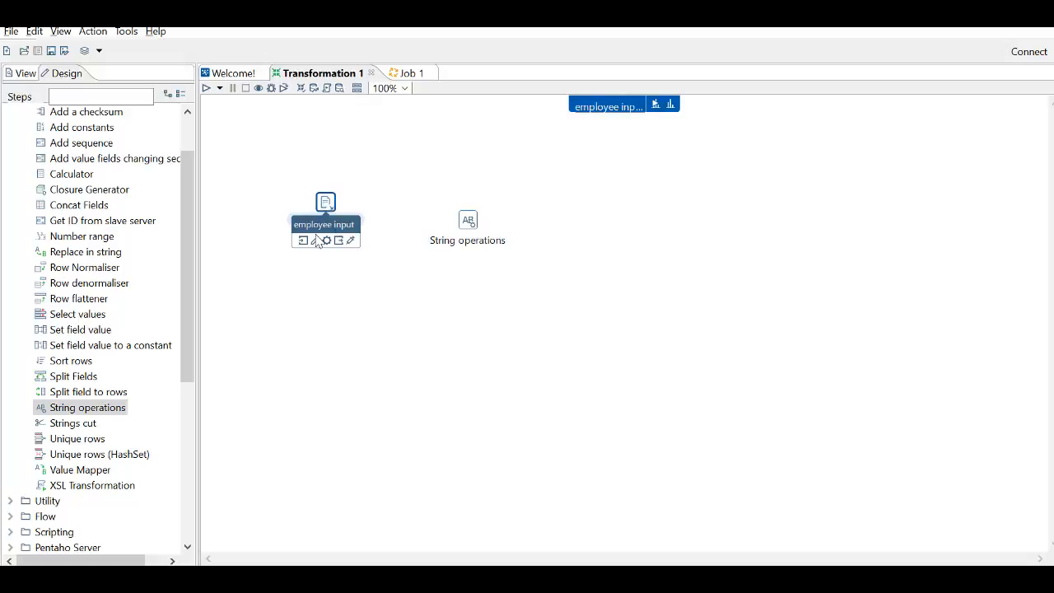
left_click_drag(353, 242, 466, 220)
left_click(471, 224)
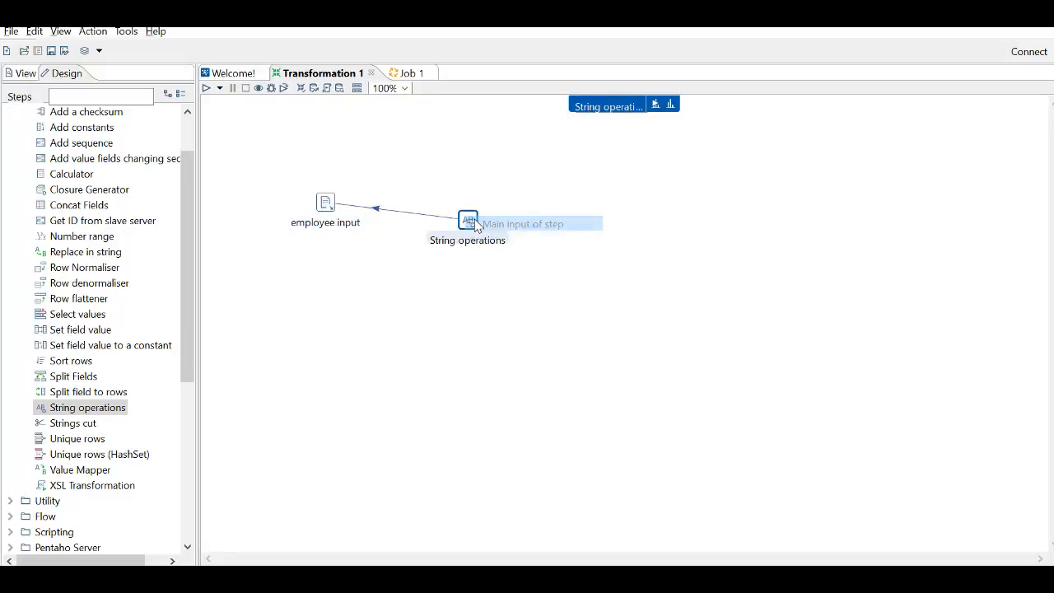
double_click(468, 221)
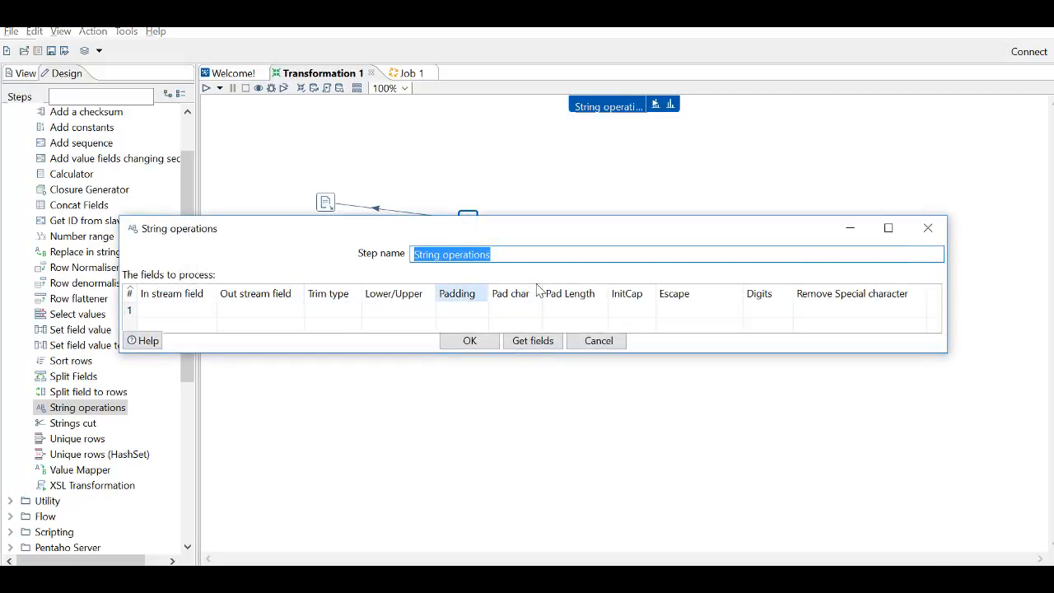
left_click(891, 230)
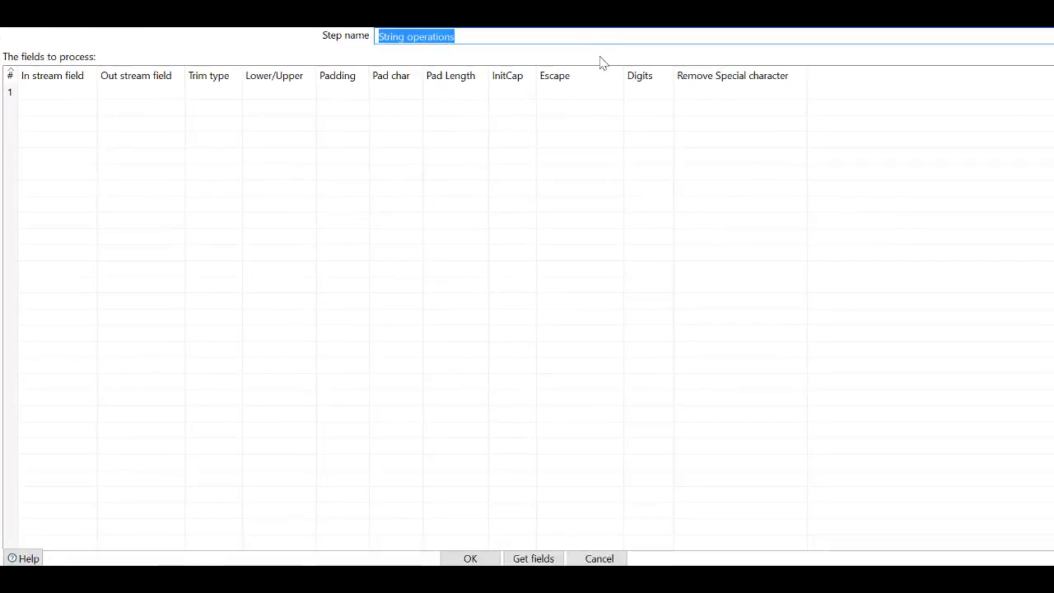
left_click(535, 559)
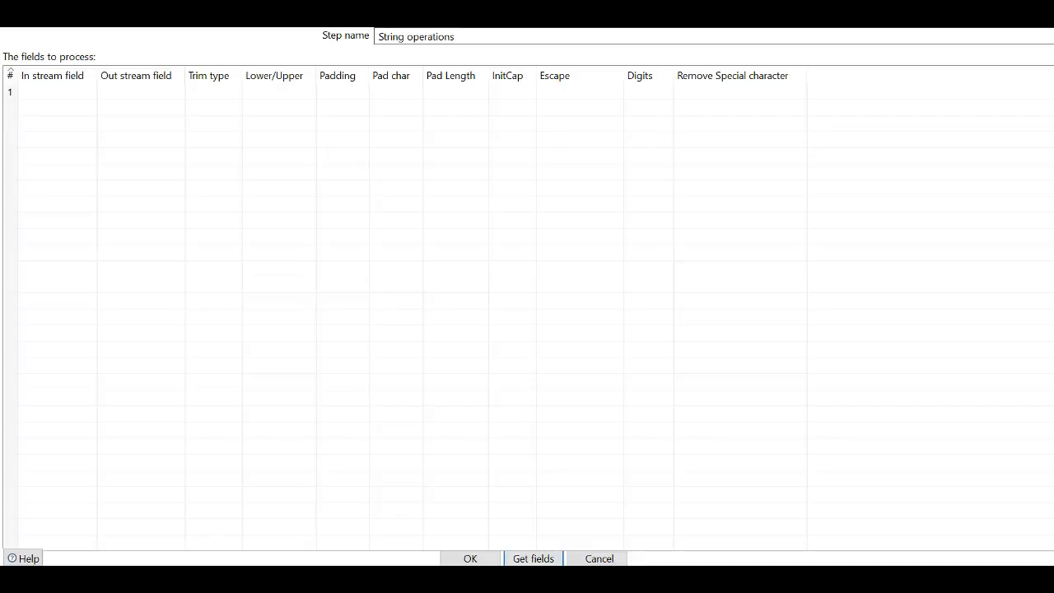
left_click(1037, 14)
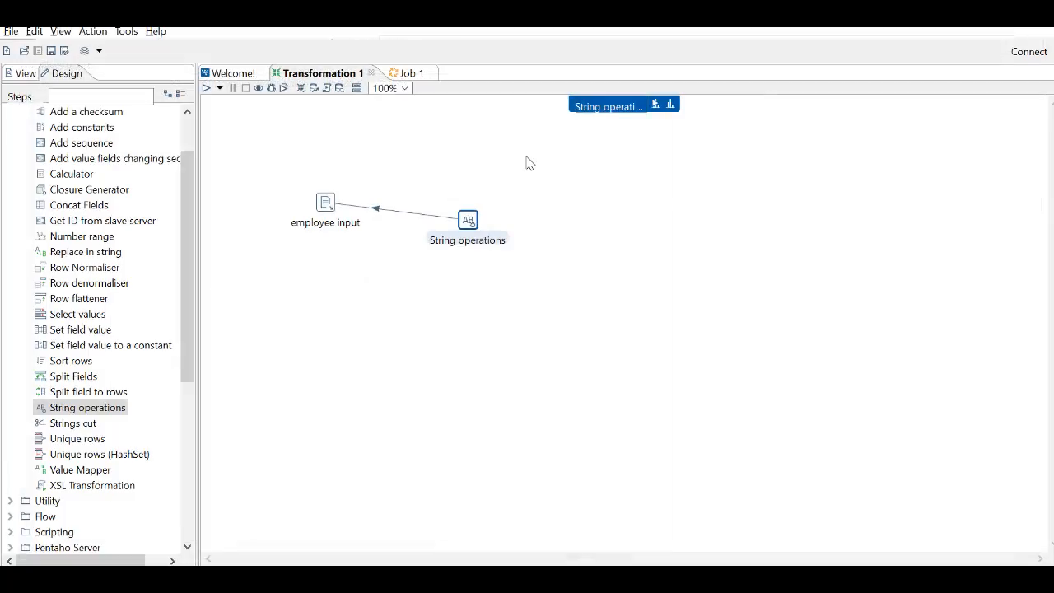
- Flip the hop so it runs from employee input to String operations, and get the incoming fields into String operations
right_click(380, 212)
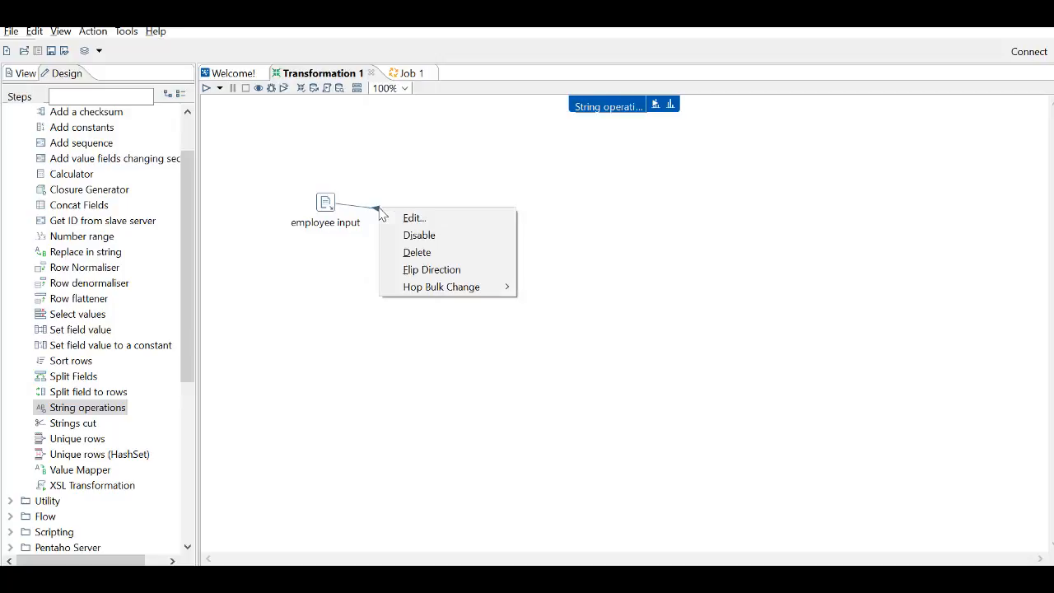
left_click(448, 271)
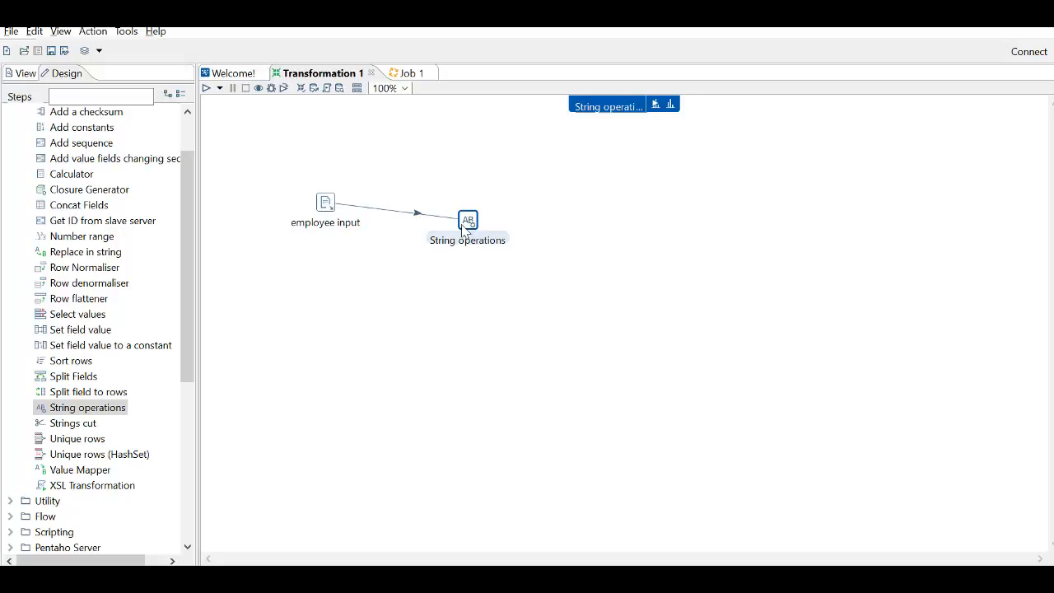
double_click(467, 220)
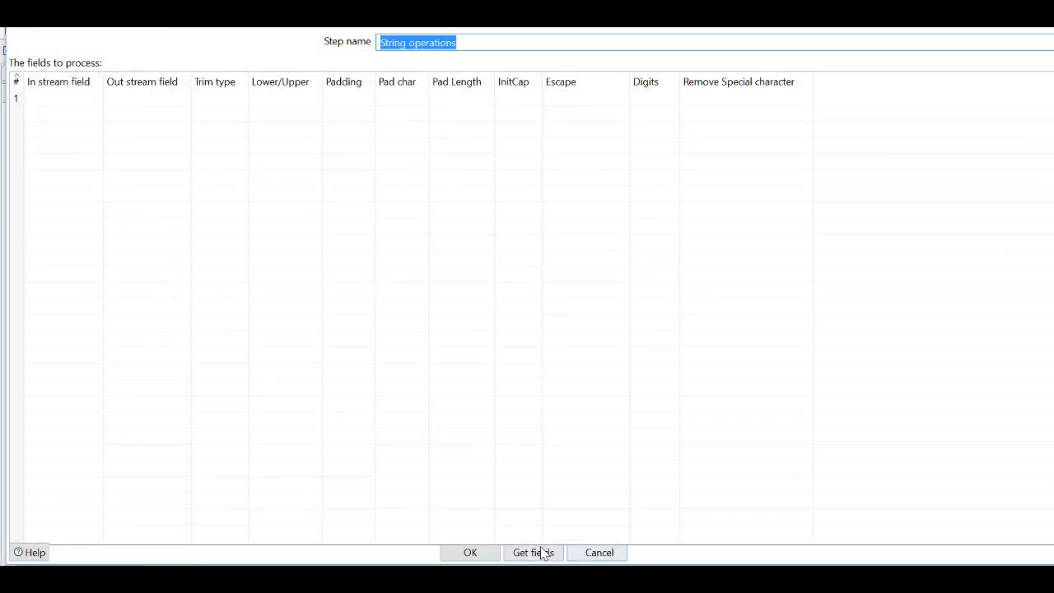
left_click(542, 555)
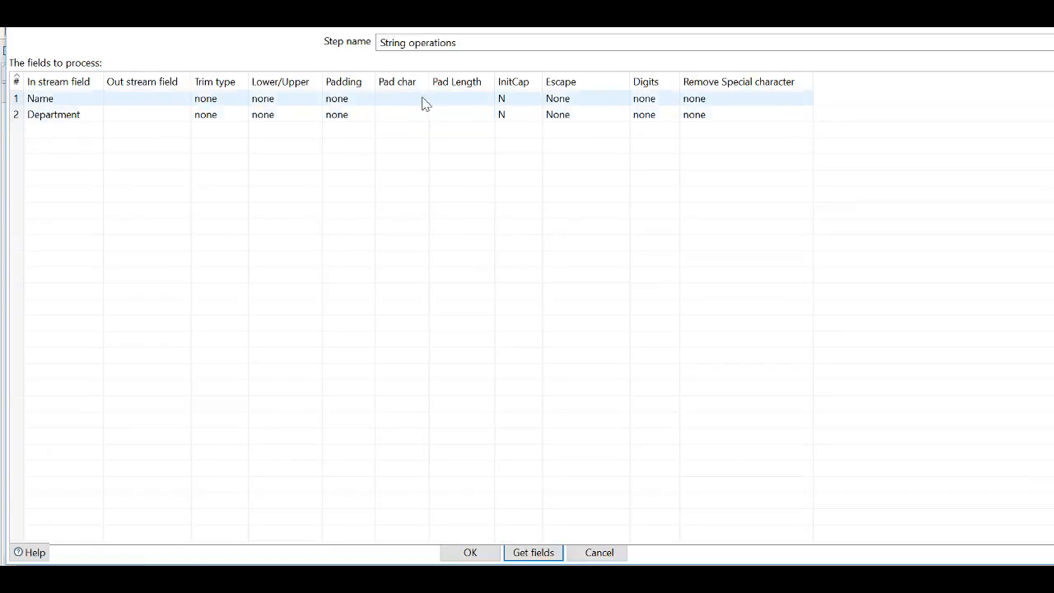
- Set the Lower/Upper option to upper for both the Name and Department fields
left_click(173, 102)
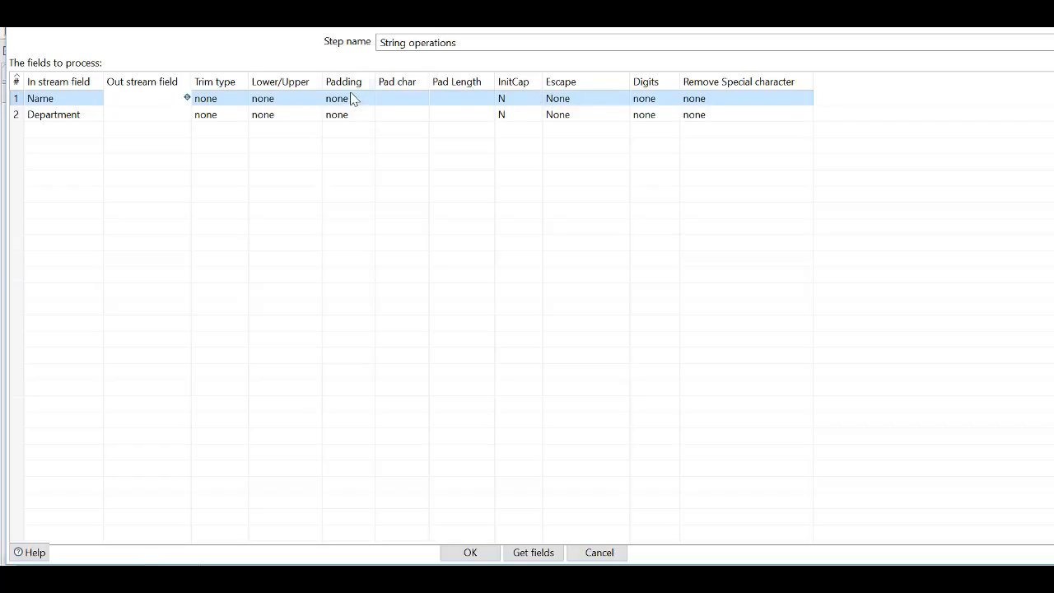
left_click(301, 97)
left_click(314, 98)
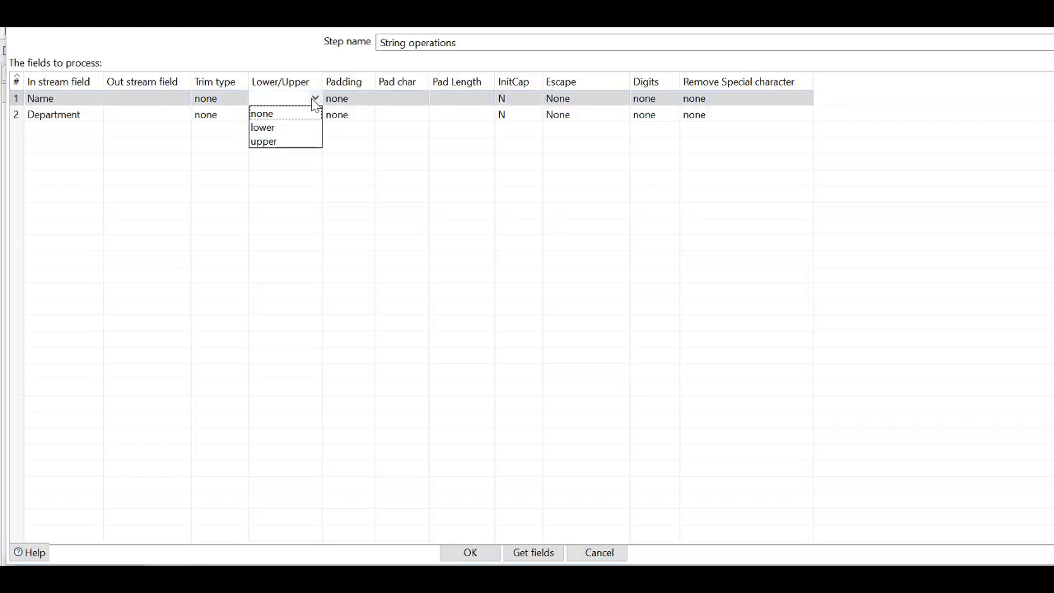
left_click(288, 145)
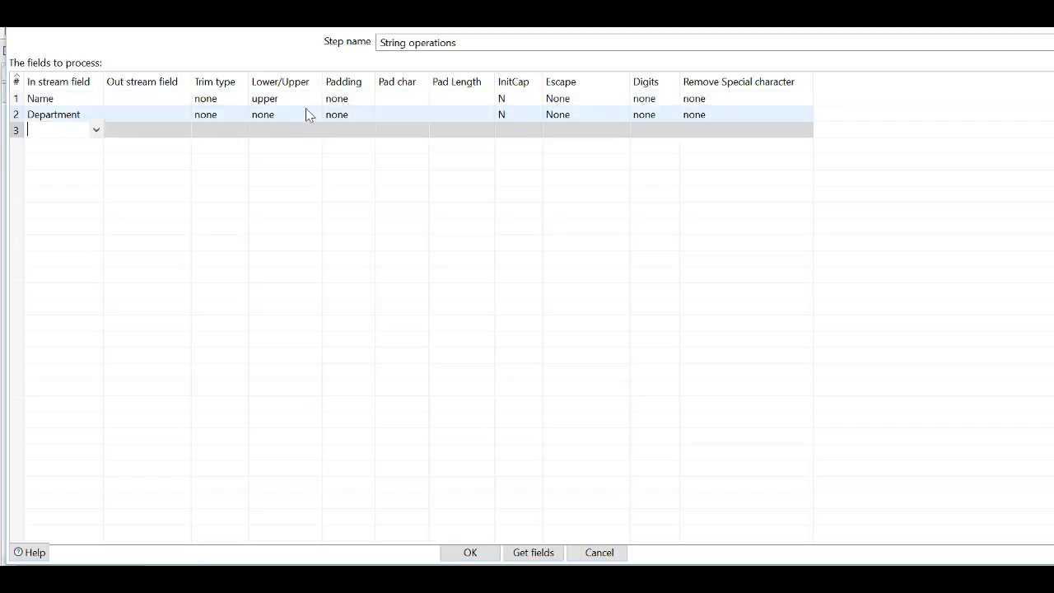
left_click(305, 112)
left_click(315, 115)
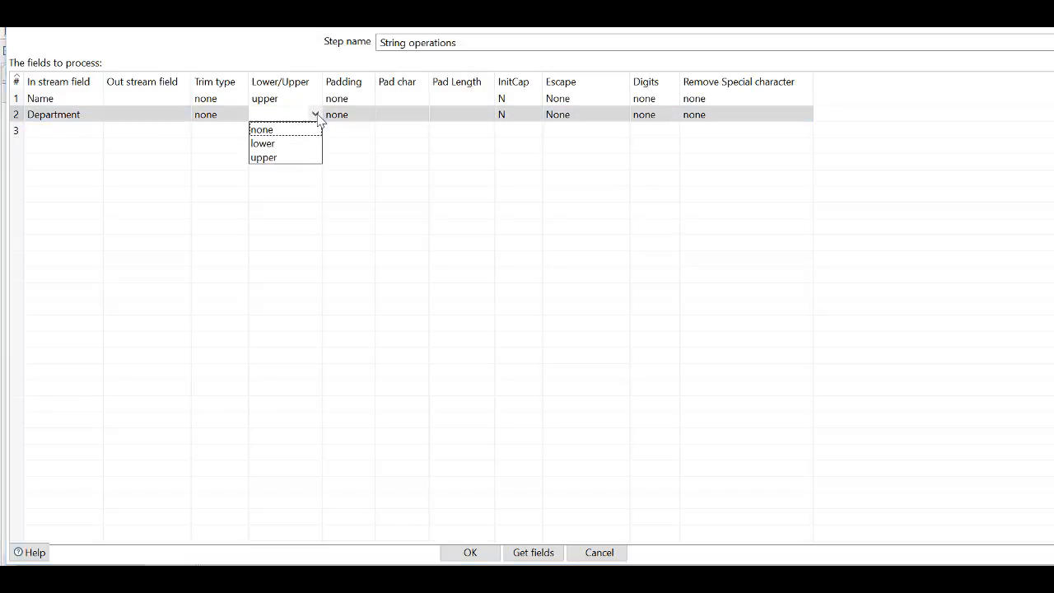
left_click(271, 163)
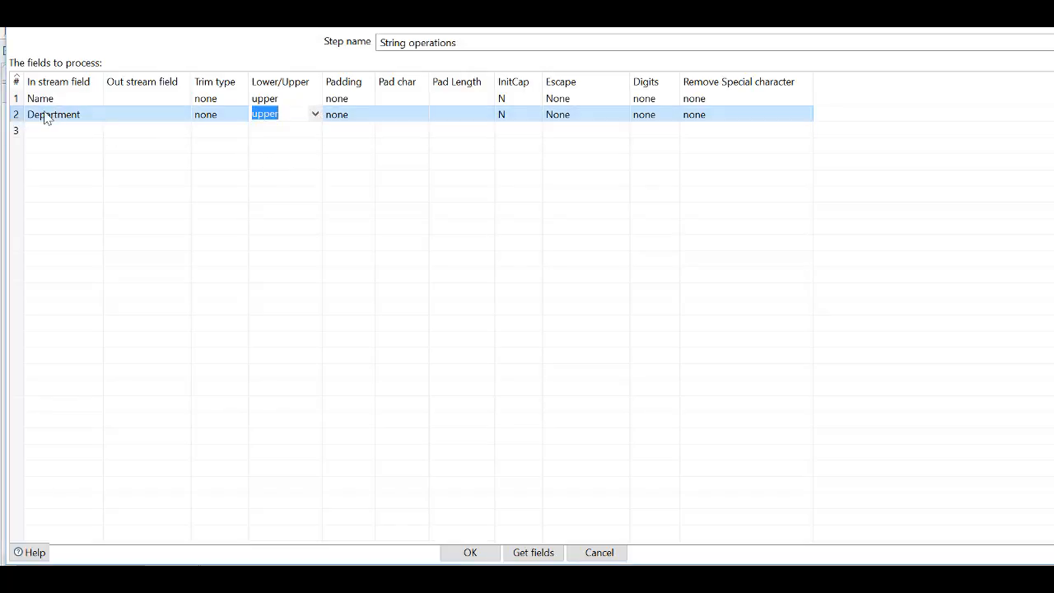
- Delete the empty third row from the fields to process and accept the String operations settings
left_click(17, 131)
key("Delete")
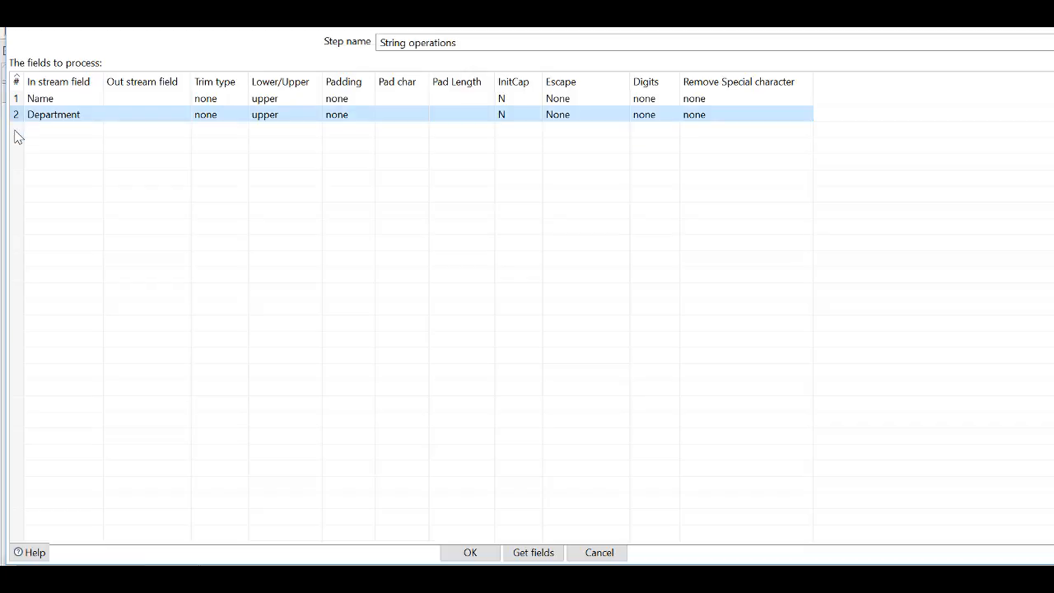
left_click(470, 552)
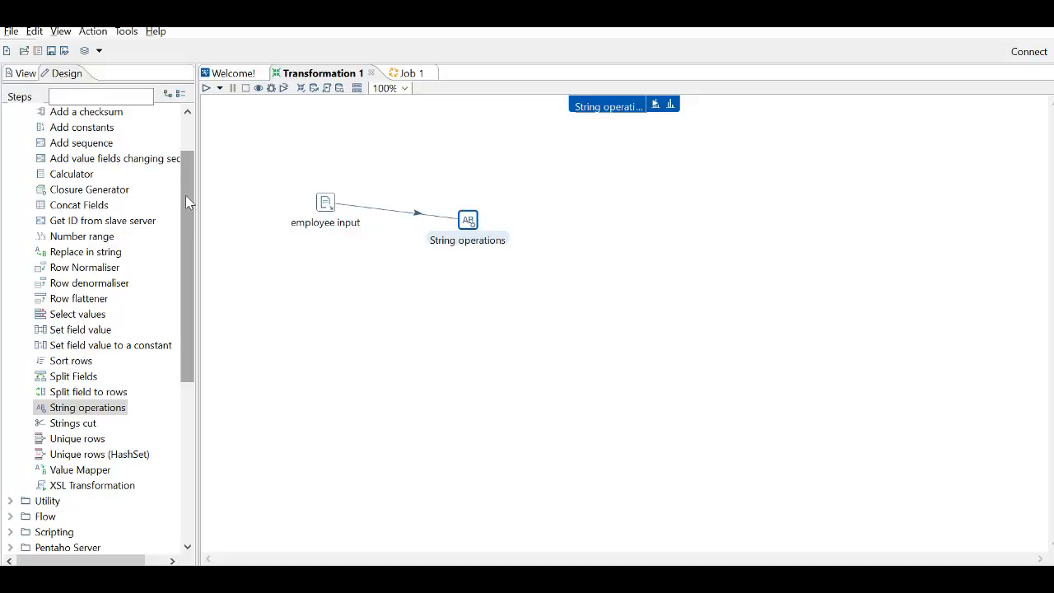
- Add a Sort rows step to the canvas beside String operations
left_click_drag(185, 195, 188, 171)
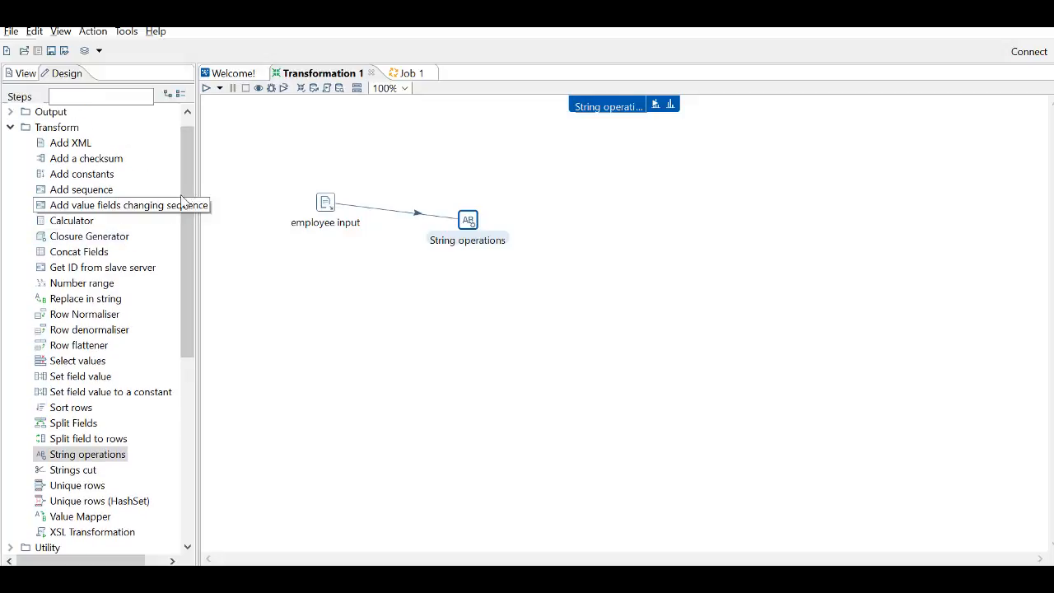
left_click_drag(188, 190, 191, 215)
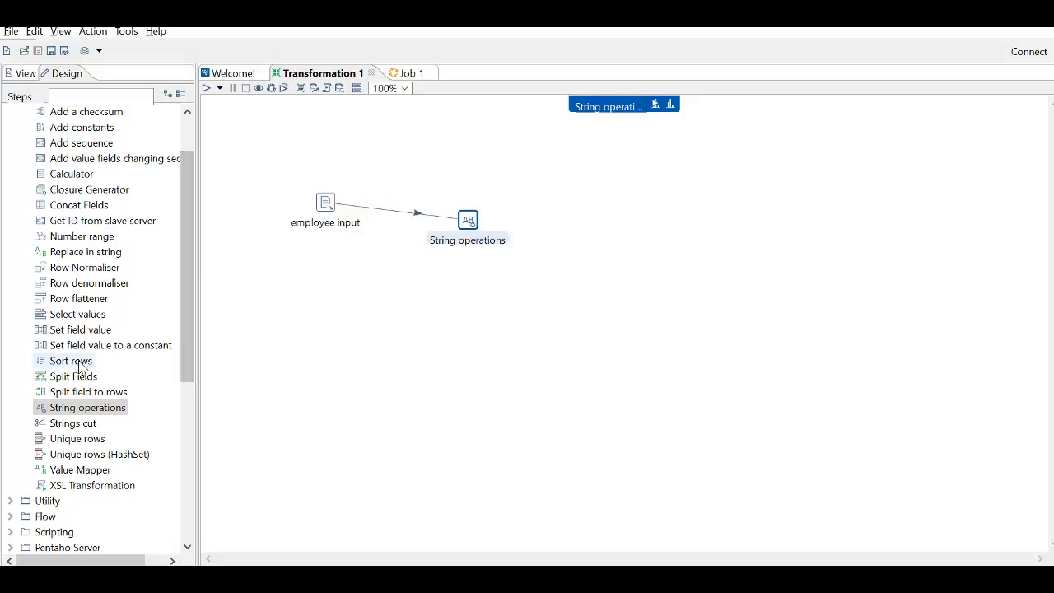
left_click_drag(365, 305, 600, 224)
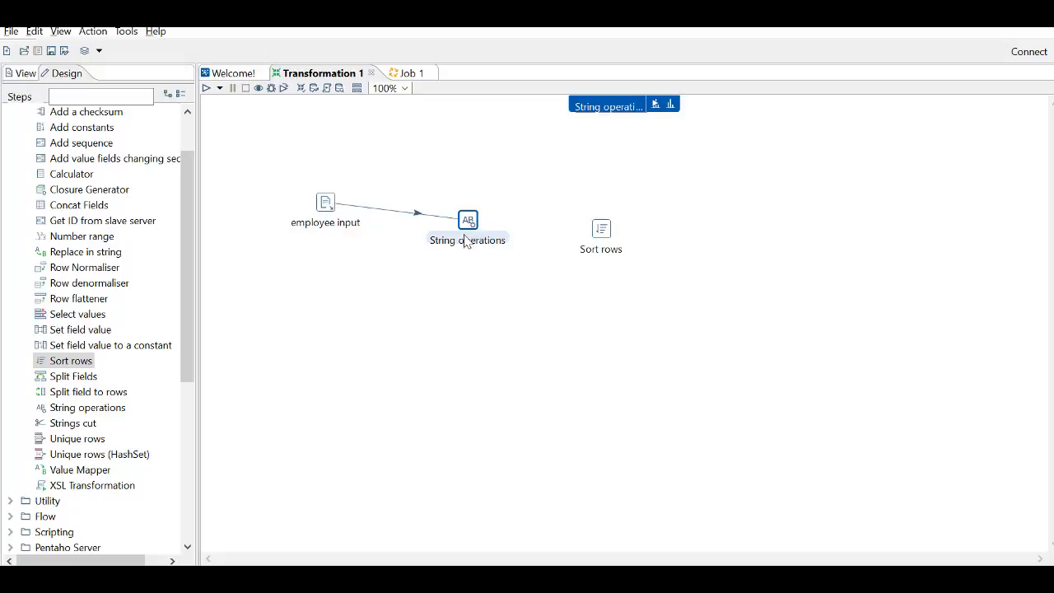
- Try to create a hop from String operations to Sort rows
mouse_move(465, 237)
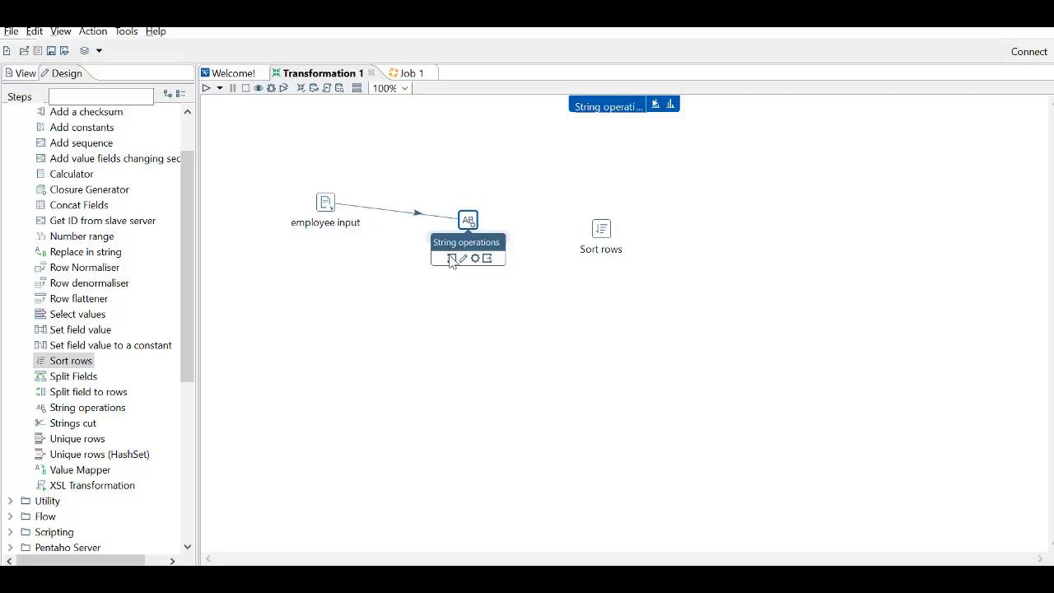
left_click(487, 259)
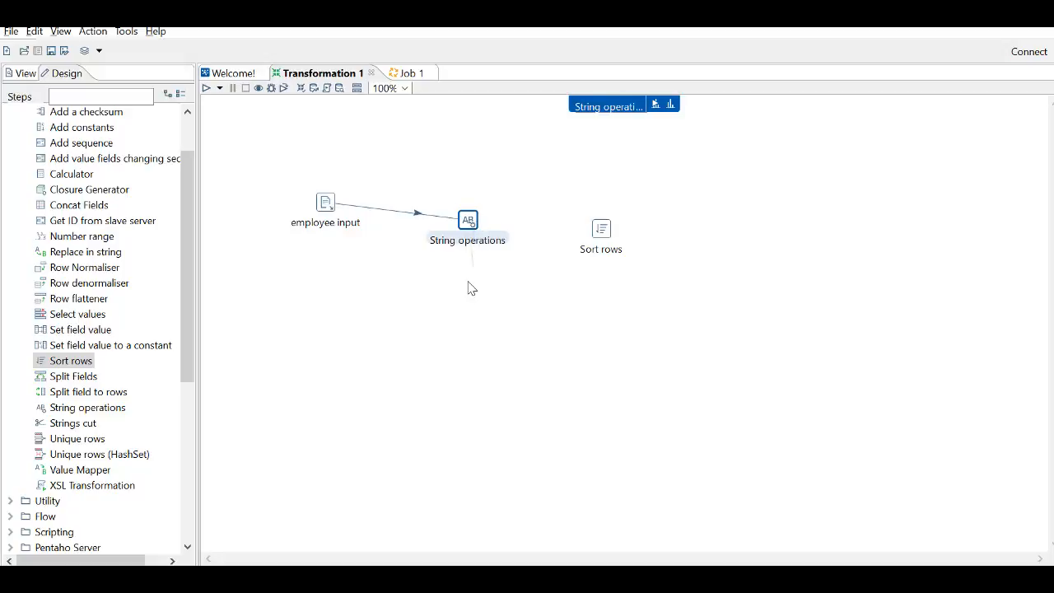
left_click(468, 281)
left_click(472, 214)
left_click(468, 219)
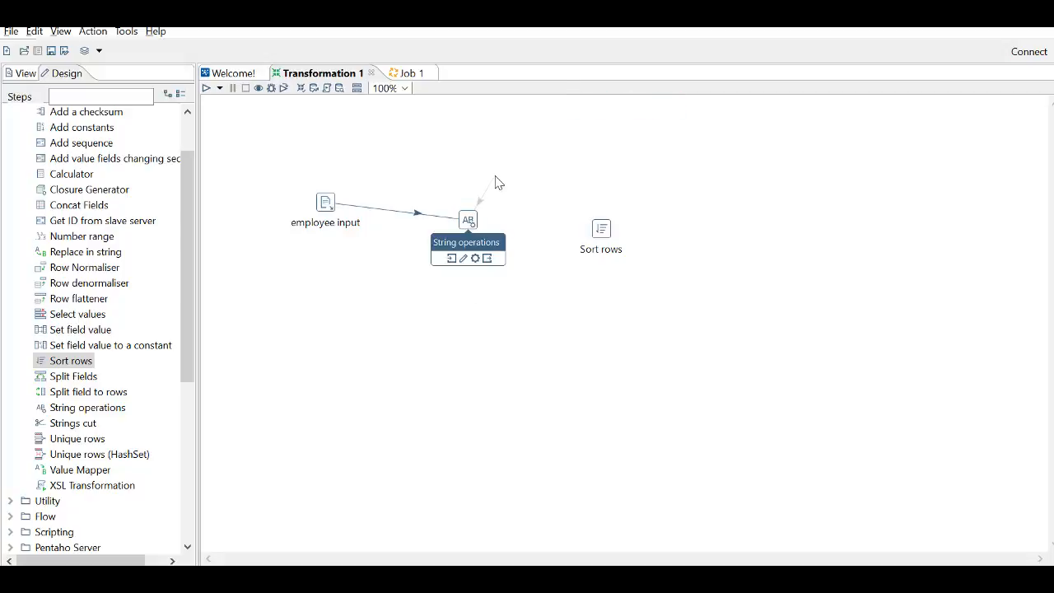
left_click(475, 224)
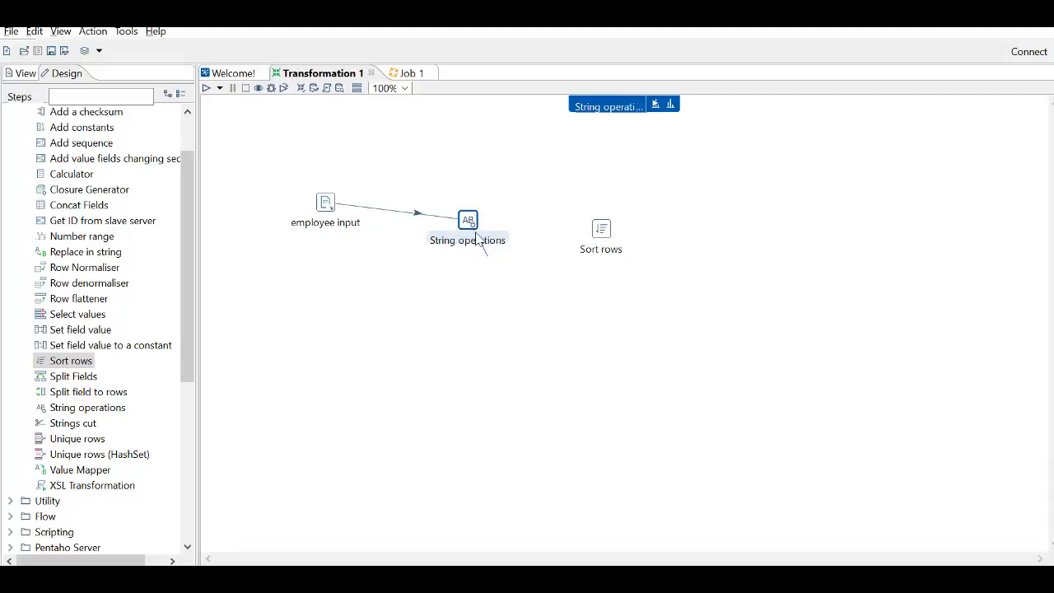
left_click(526, 224)
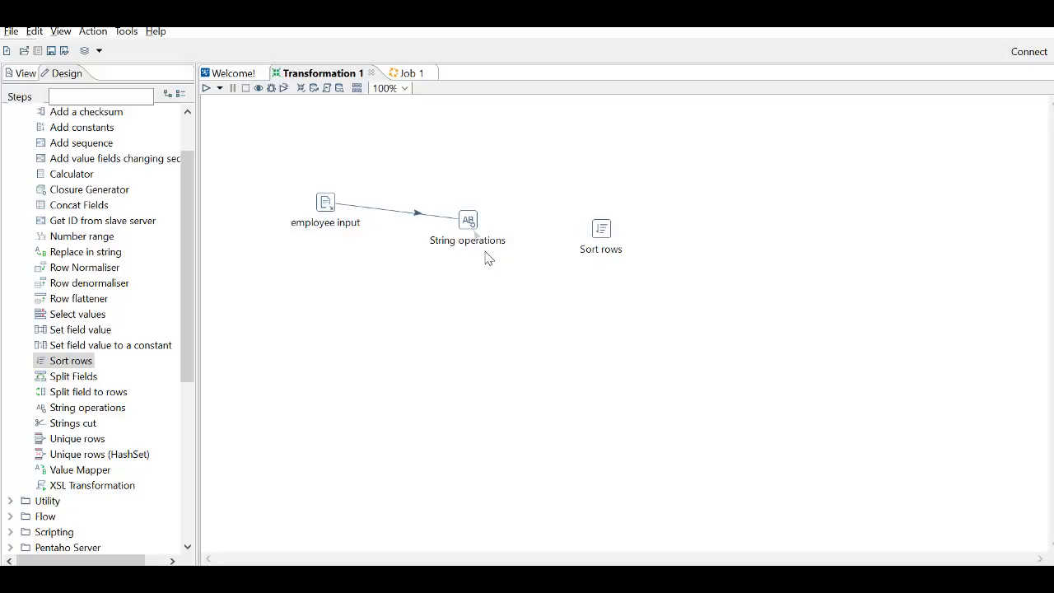
left_click_drag(487, 258, 500, 156)
right_click(499, 156)
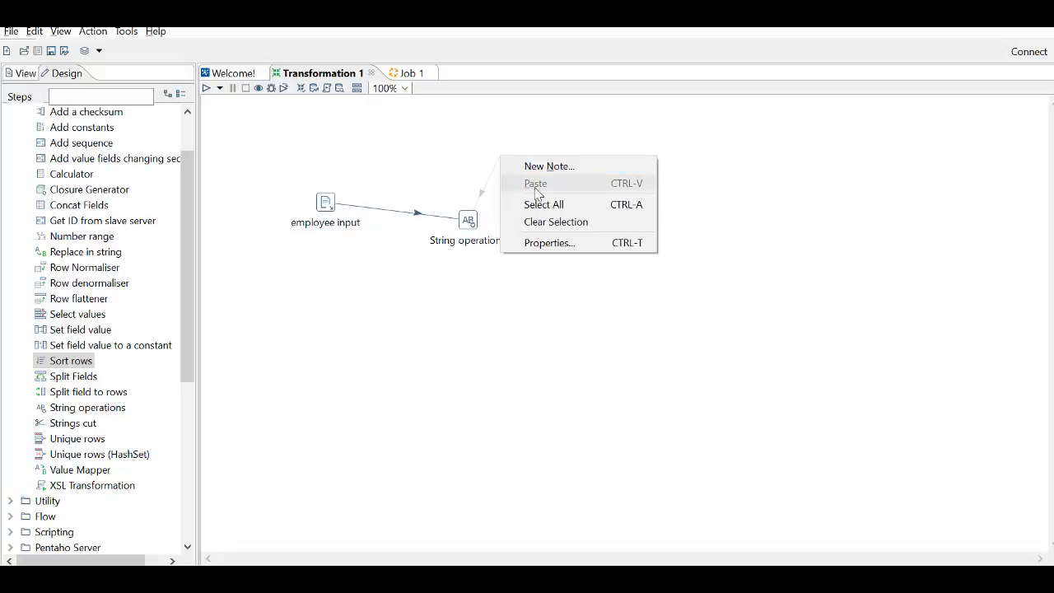
left_click(449, 138)
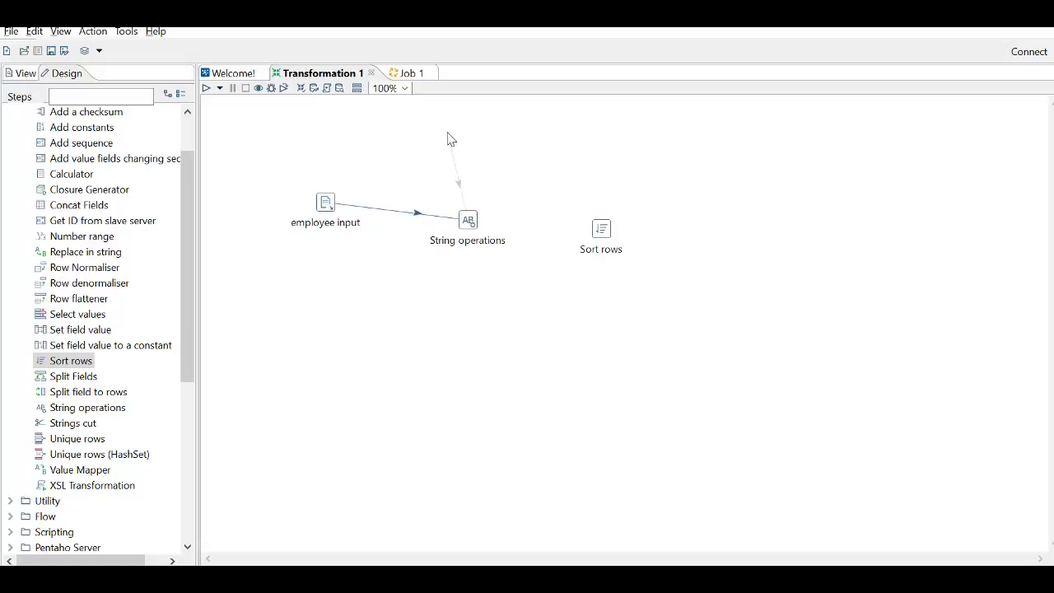
right_click(447, 136)
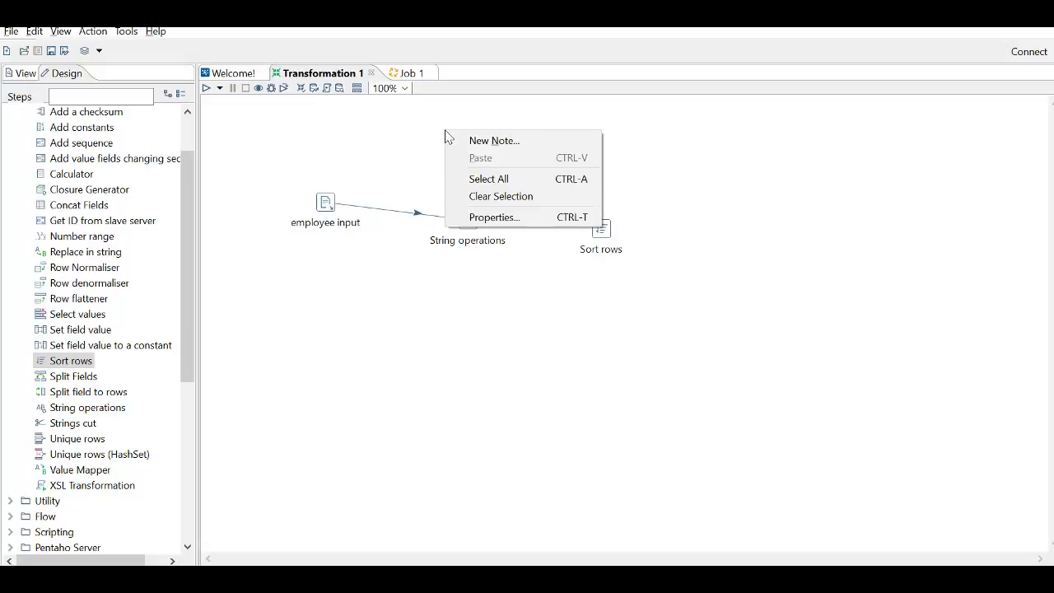
left_click(487, 199)
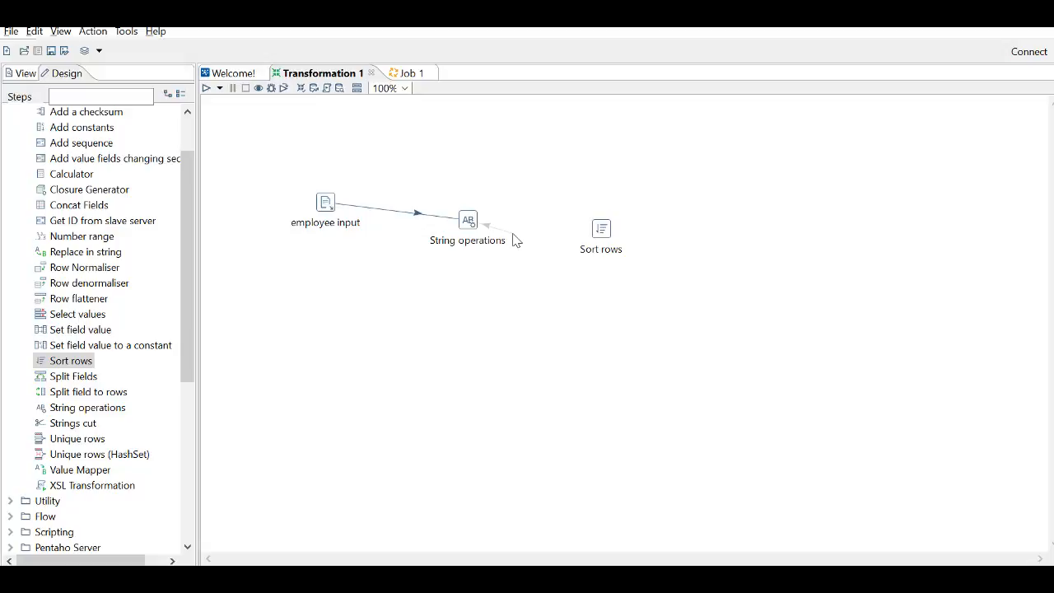
left_click_drag(515, 239, 601, 229)
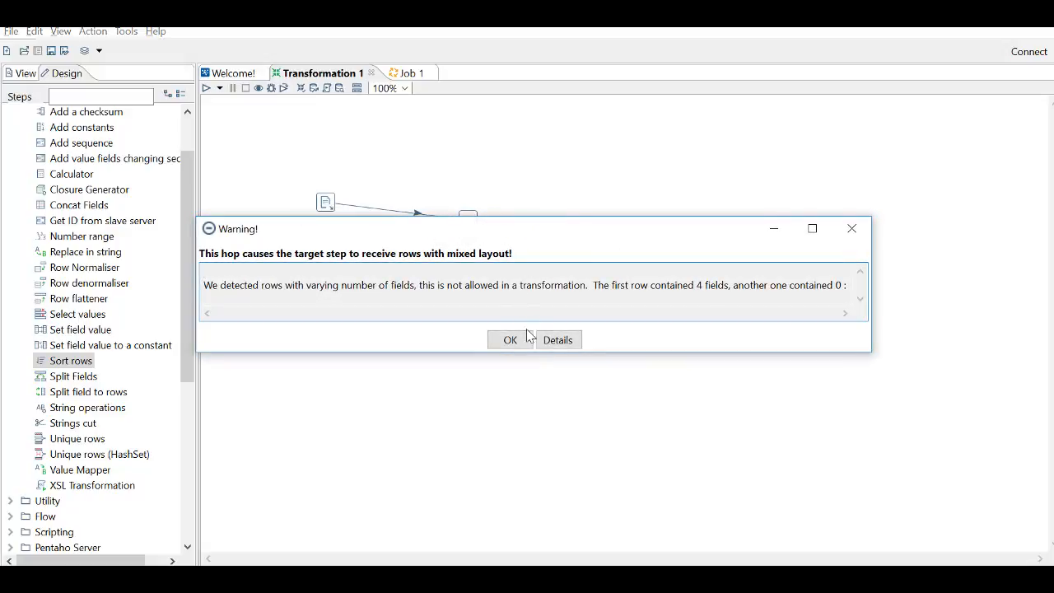
left_click(527, 339)
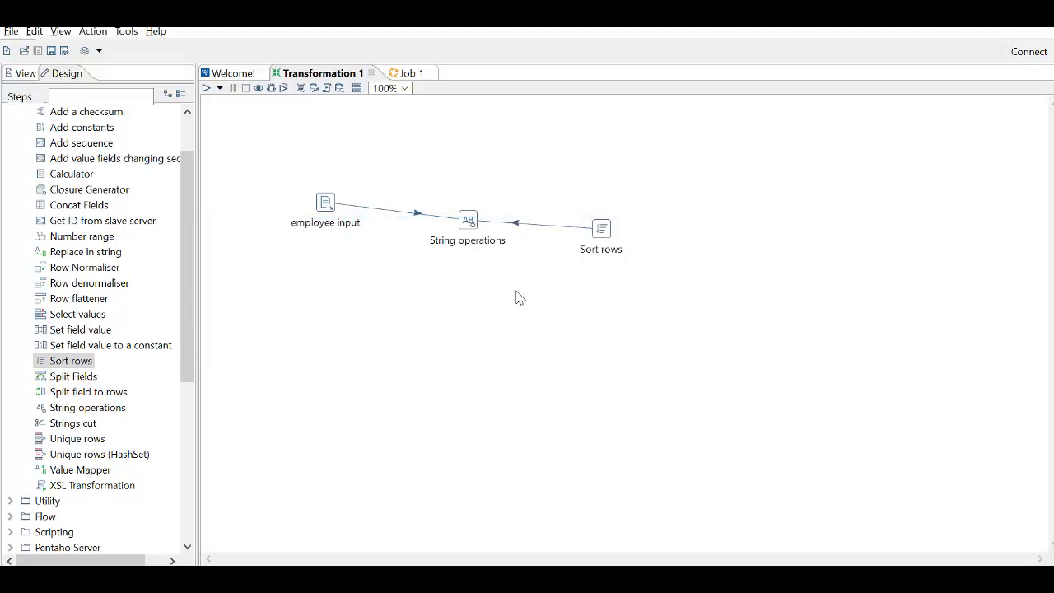
- Delete the Sort rows step together with its hop to String operations
left_click(543, 225)
key("Delete")
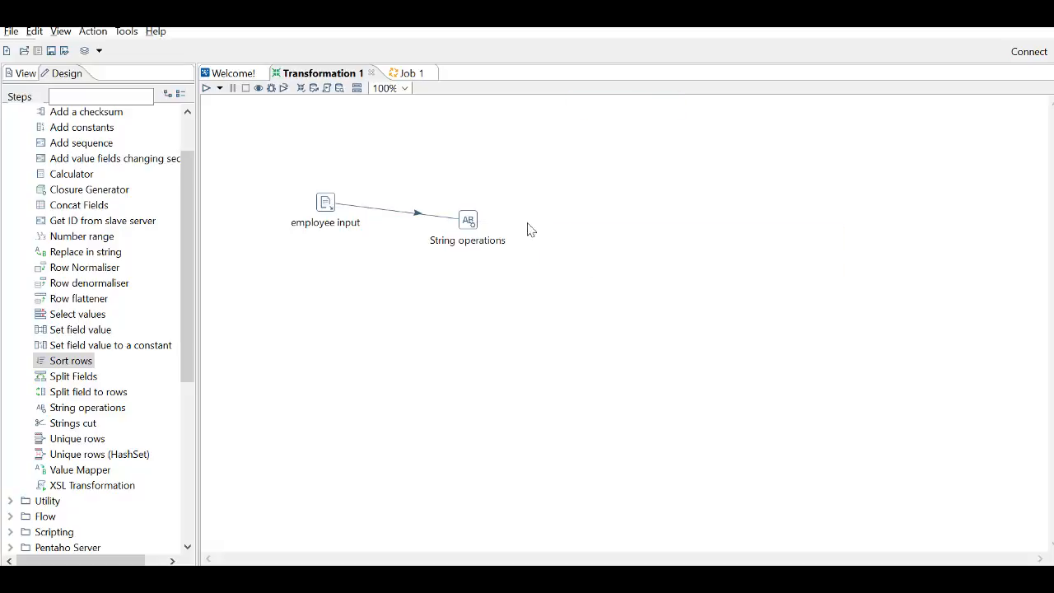
- Add a Sort rows step and connect String operations to it with a hop of type Main output of step
left_click_drag(70, 361, 612, 224)
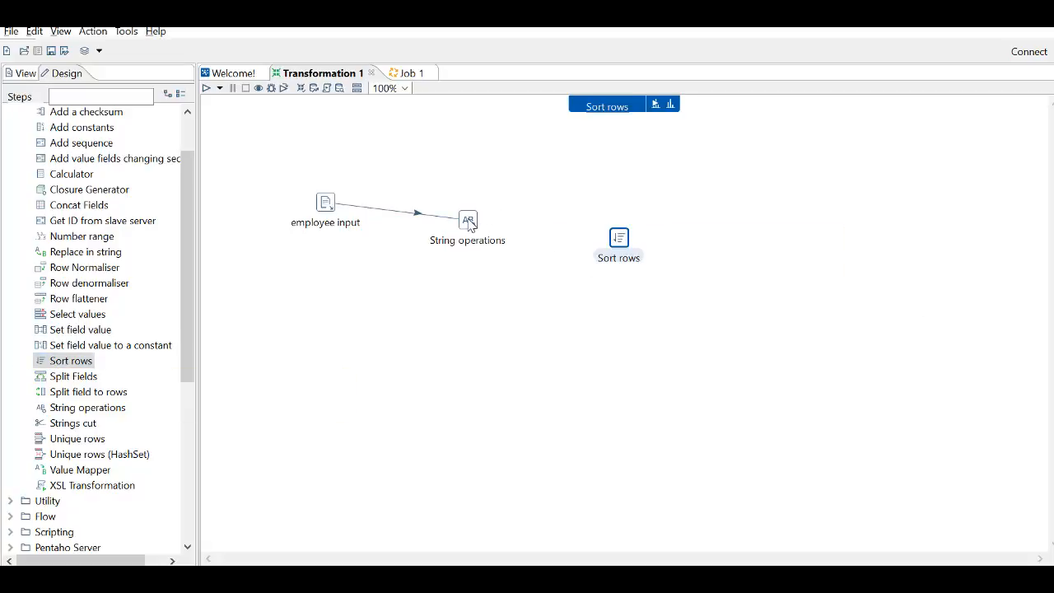
left_click(469, 222)
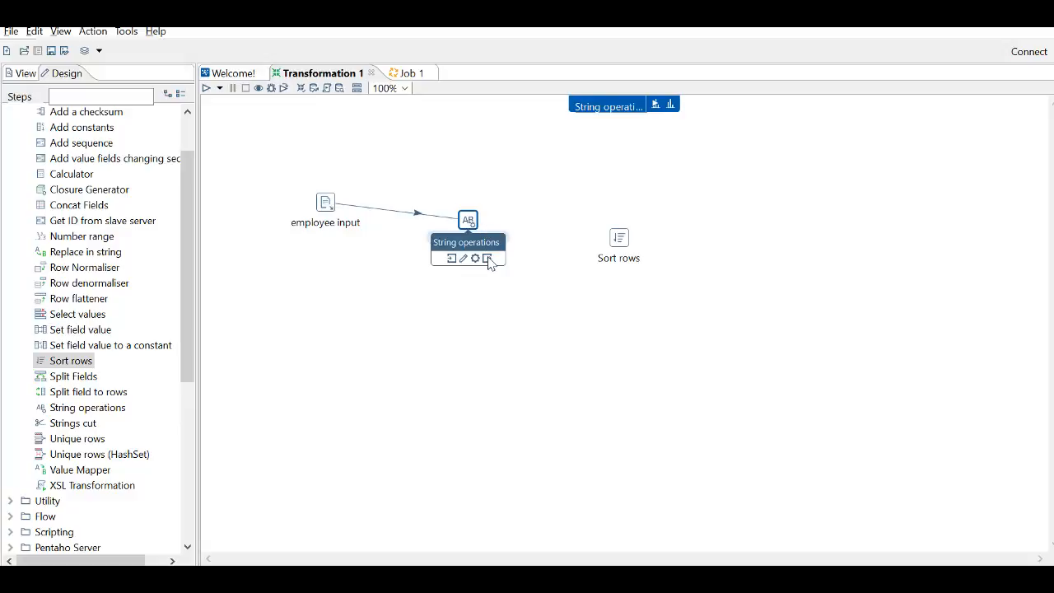
left_click_drag(487, 261, 619, 239)
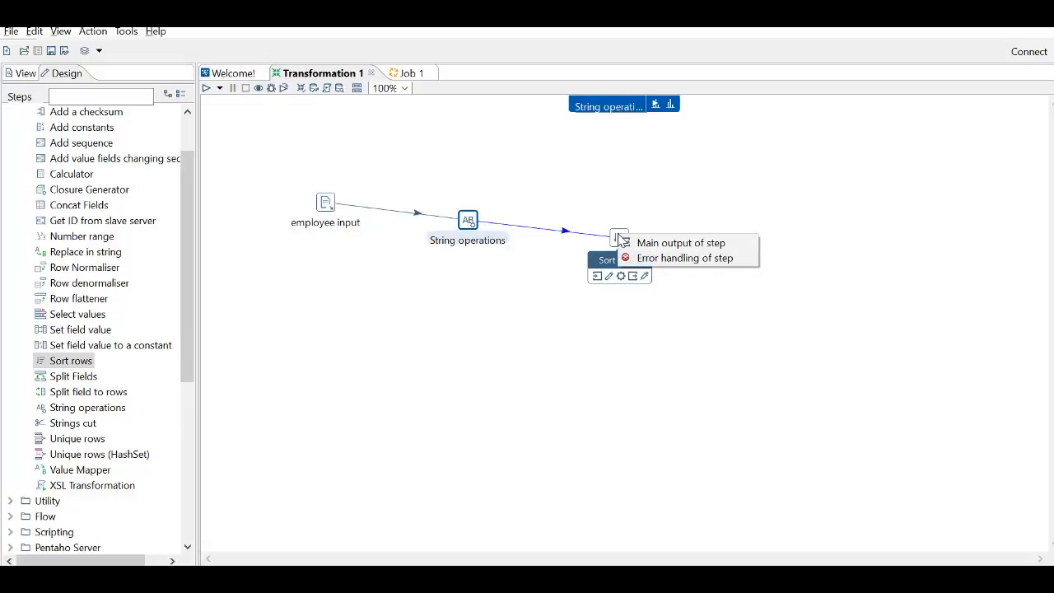
left_click(659, 243)
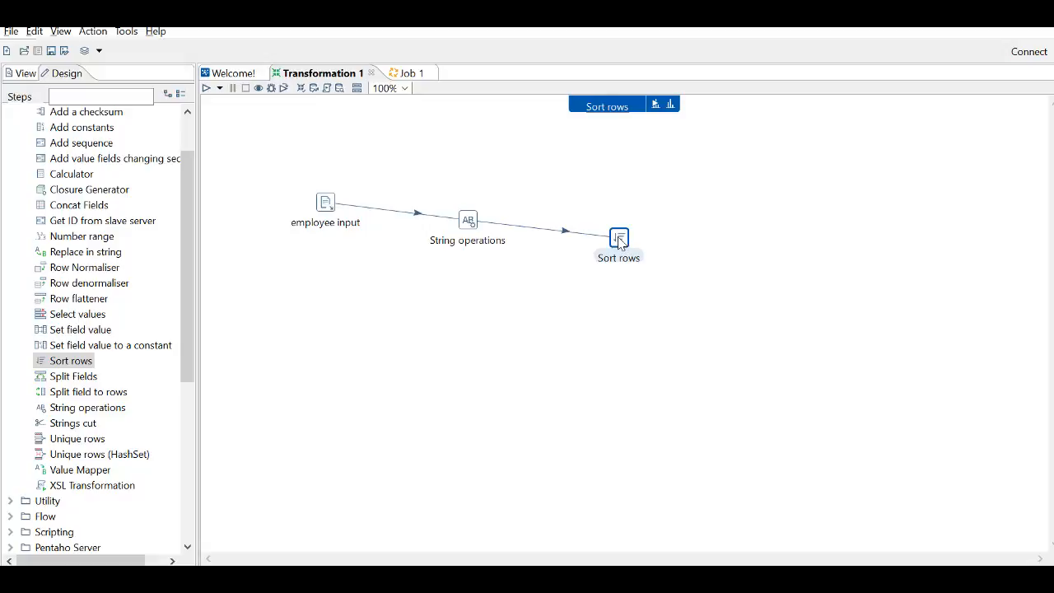
- Open the Sort rows settings and get the incoming fields into its field list
double_click(620, 239)
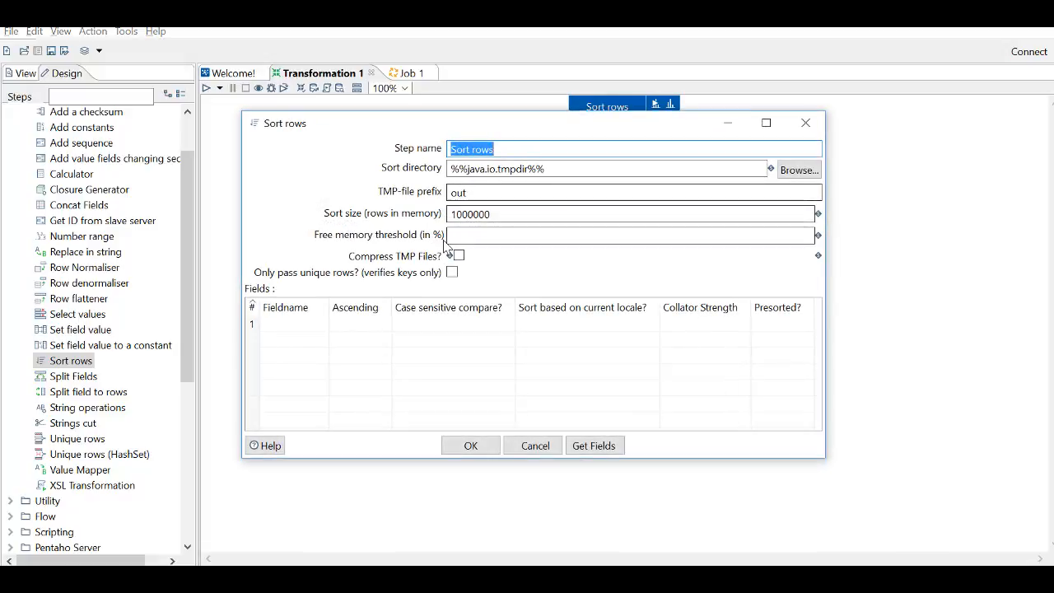
left_click(313, 326)
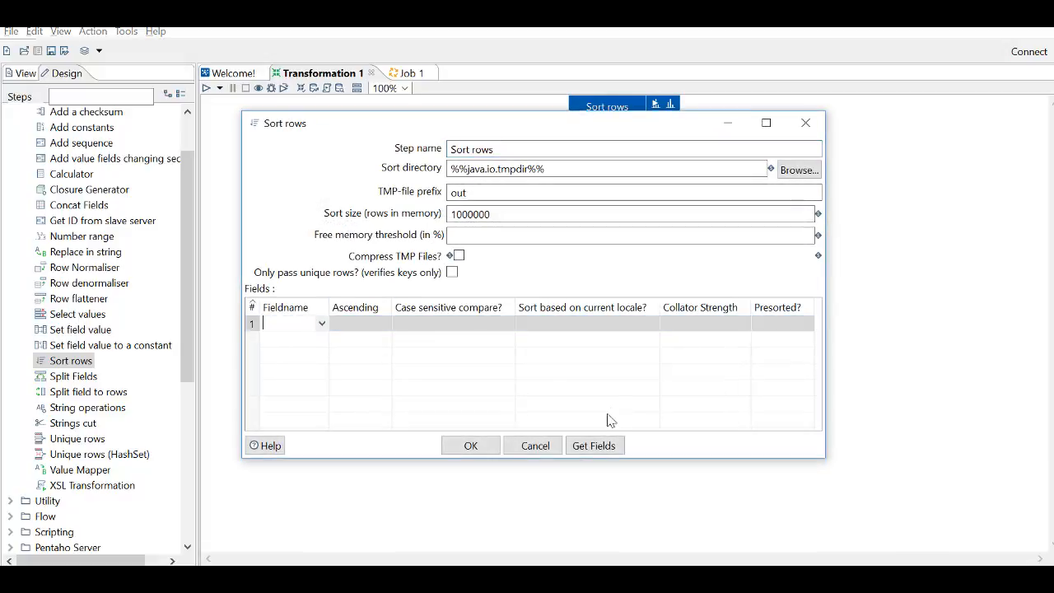
left_click(593, 446)
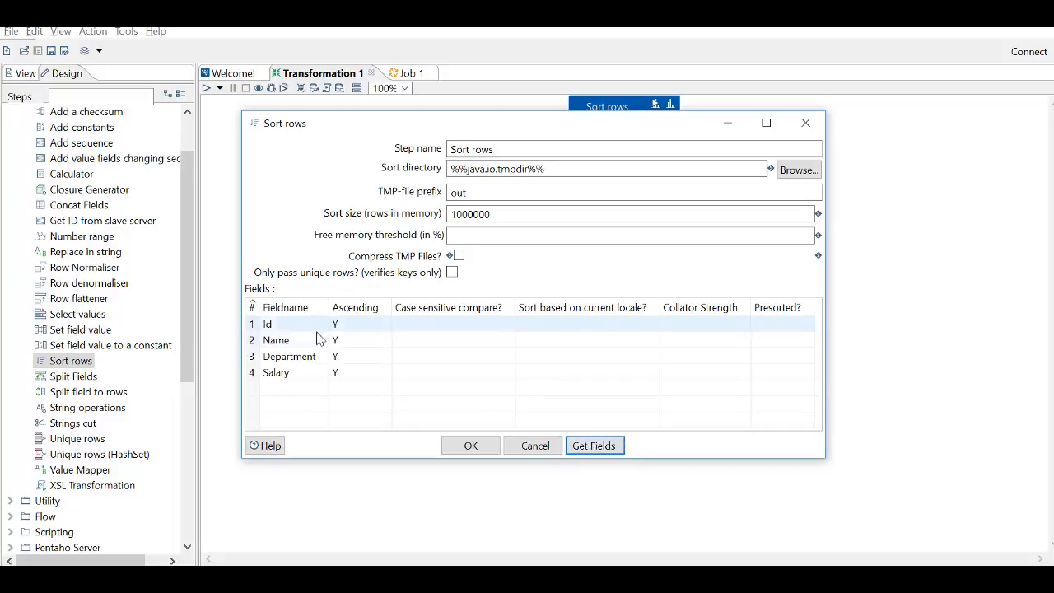
- Set Ascending to N for the Id and Name sort fields
left_click(297, 374)
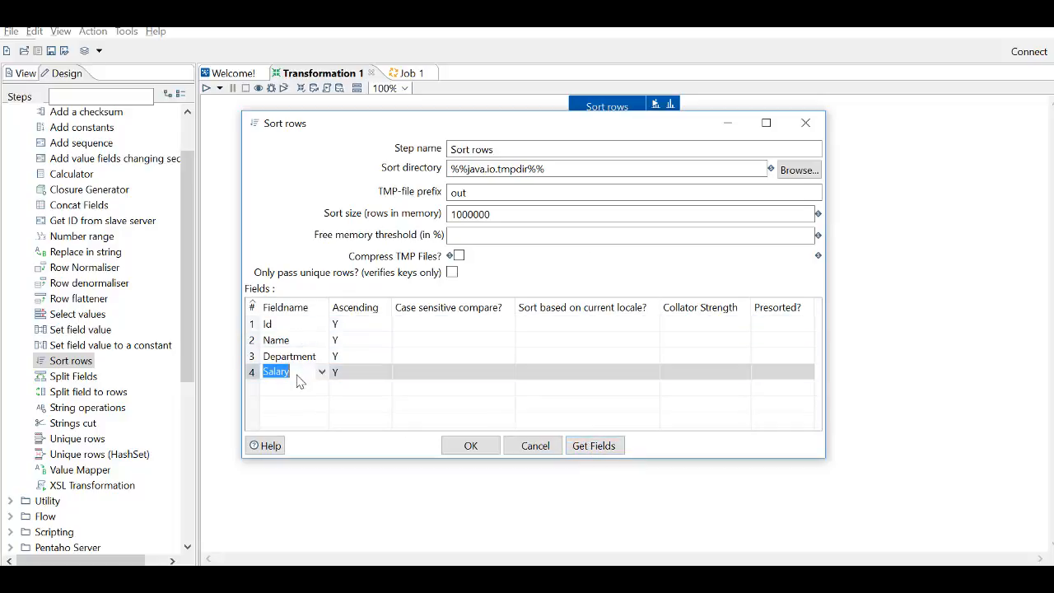
left_click(353, 328)
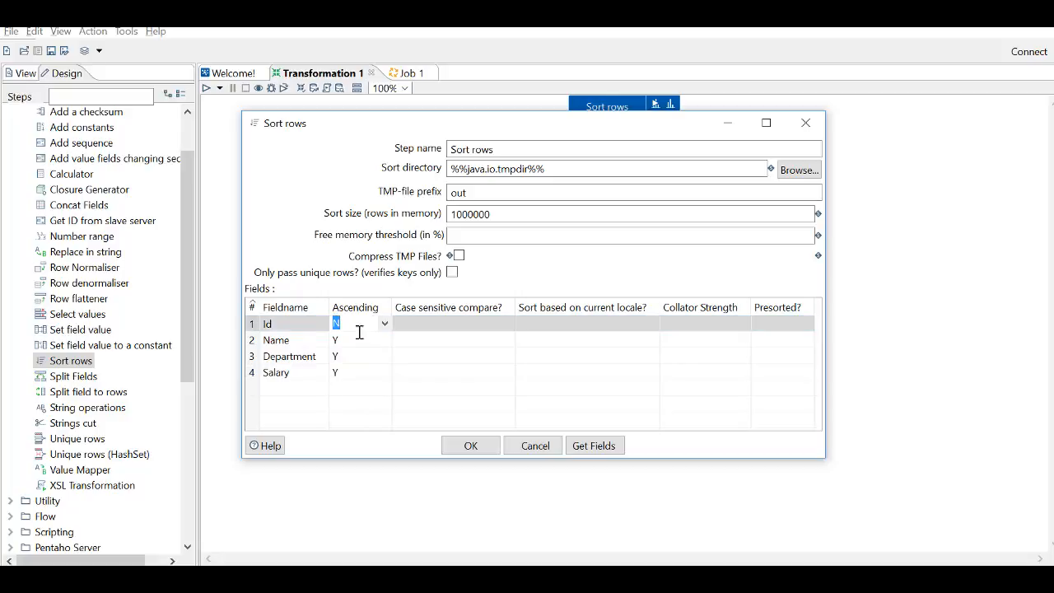
left_click(368, 349)
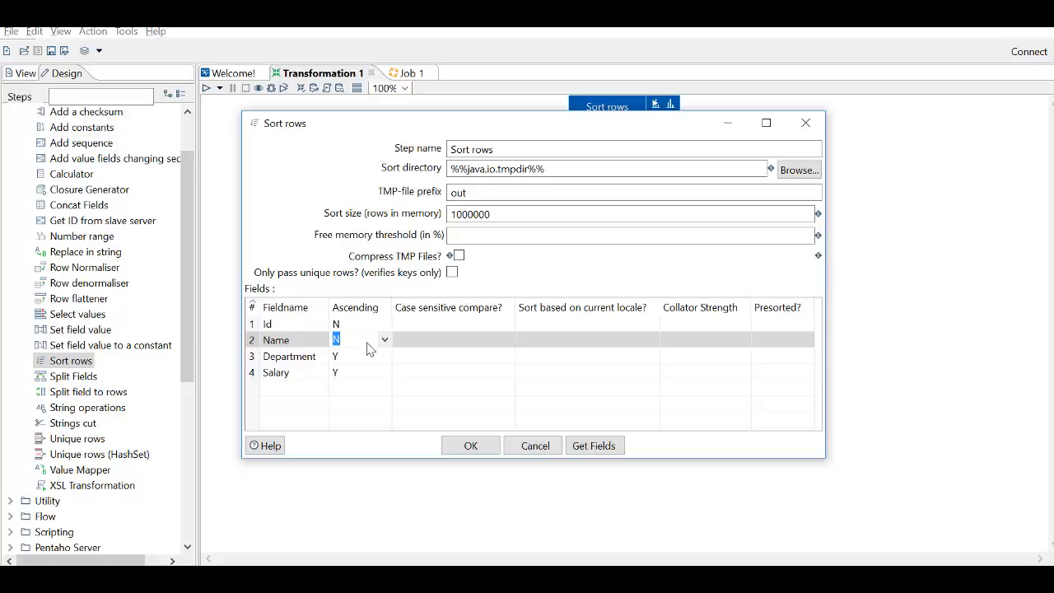
- Delete the Id, Name and Department rows from the sort fields, keeping Salary, and accept the Sort rows settings
left_click(253, 327)
key("Delete")
key("Delete")
key("Delete")
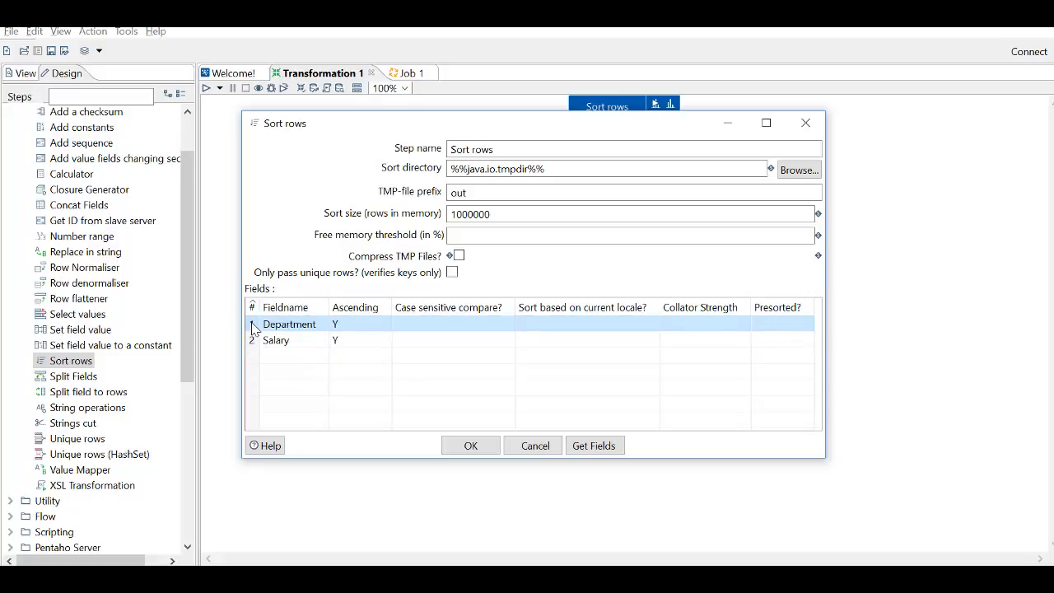
left_click(473, 446)
left_click(613, 289)
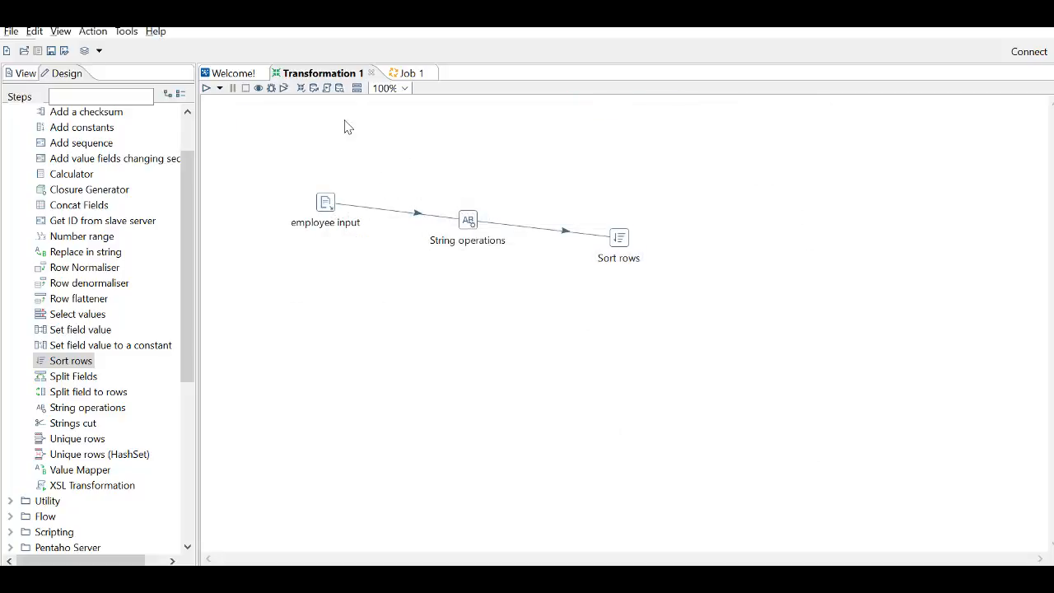
- Run the transformation in the Local environment with Basic log level and agree to save it first
left_click(206, 89)
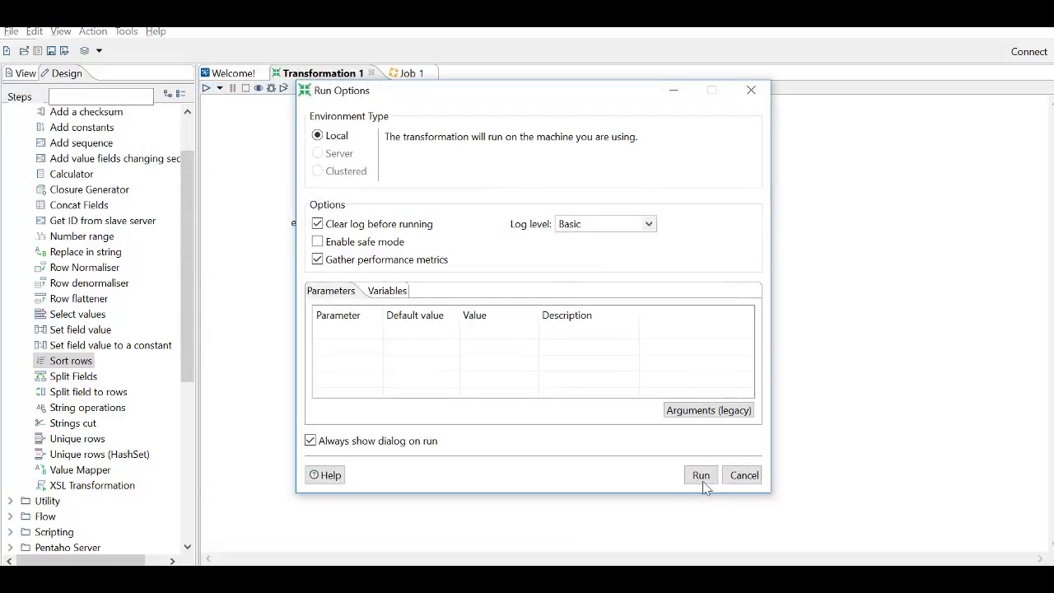
left_click(701, 476)
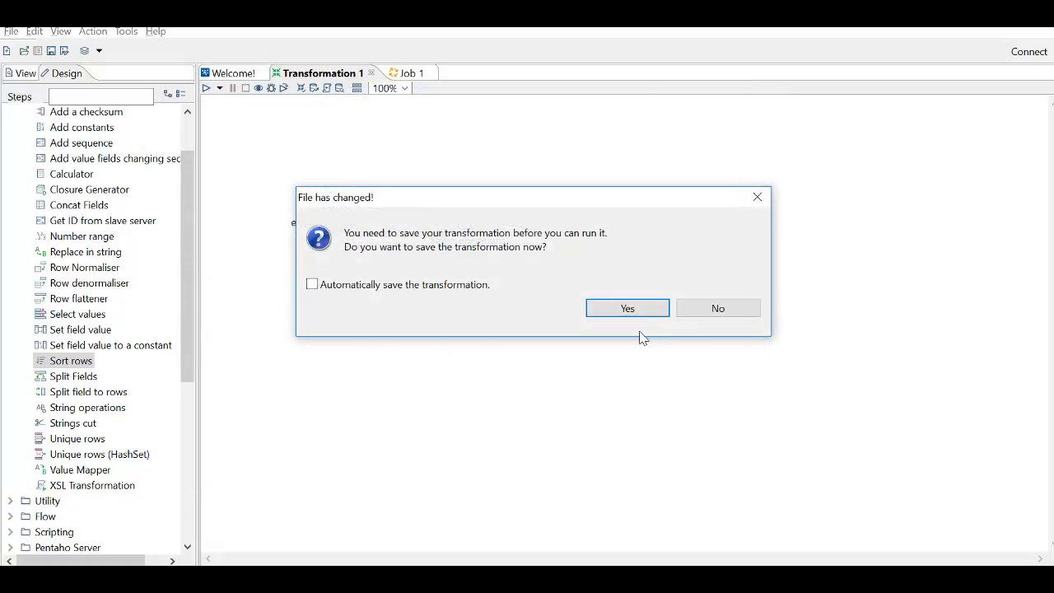
left_click(635, 307)
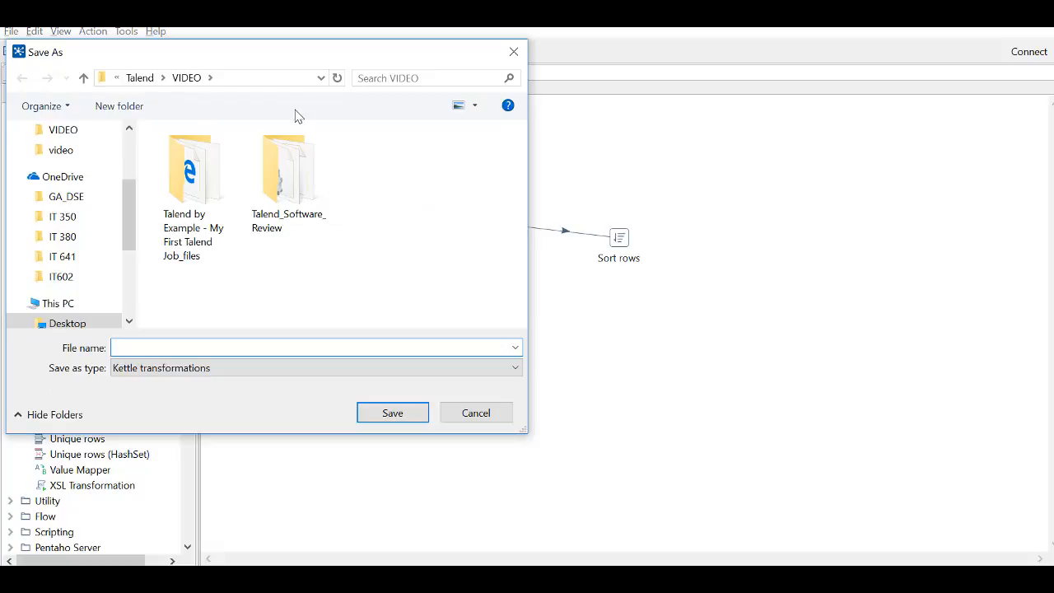
- Save the transformation as test in the Pentaho folder under Productivity Software
left_click(119, 79)
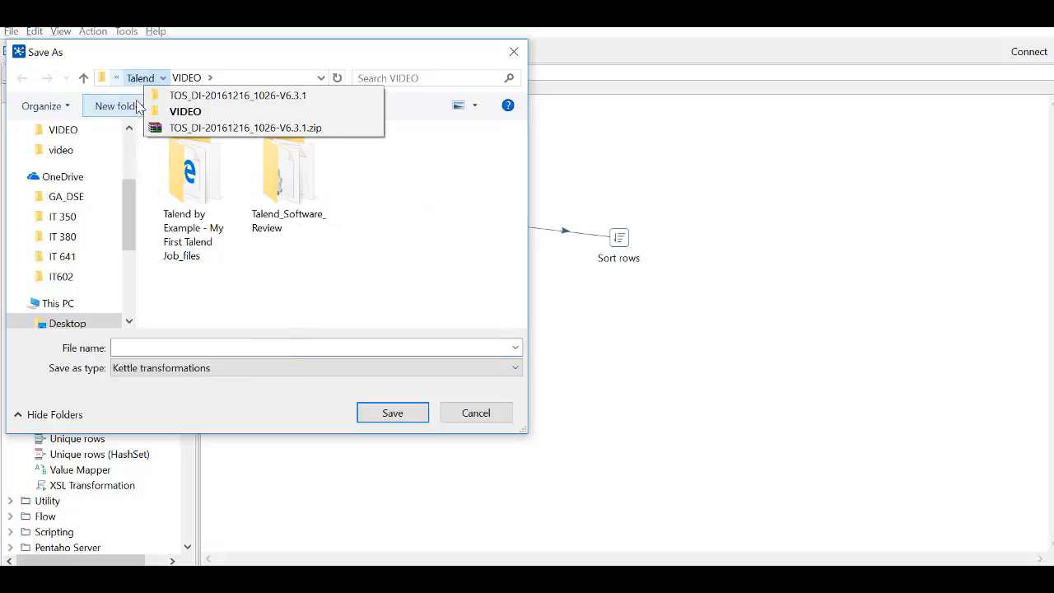
left_click(117, 94)
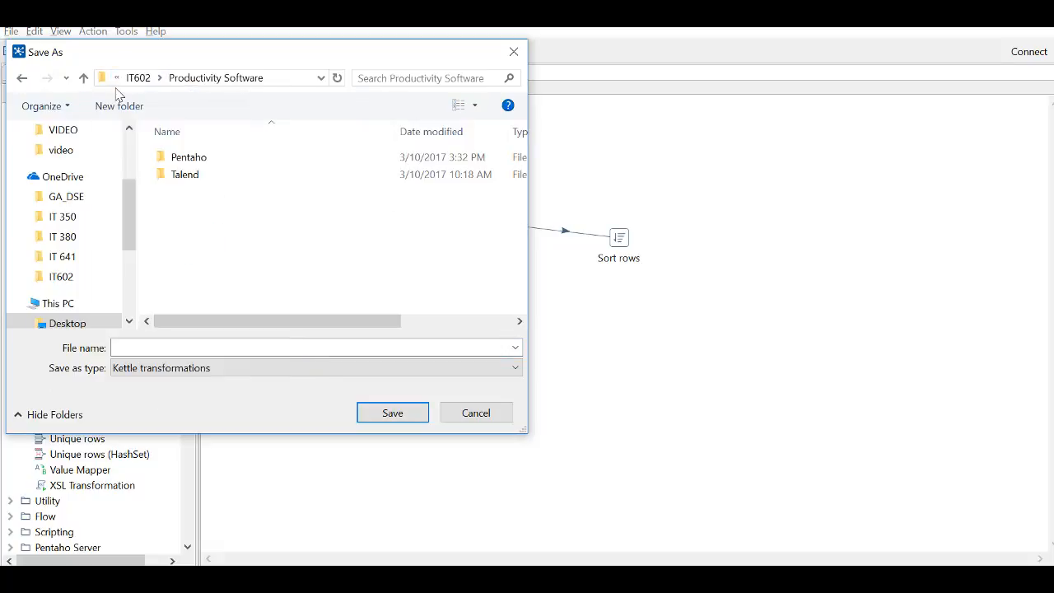
left_click(188, 163)
double_click(188, 163)
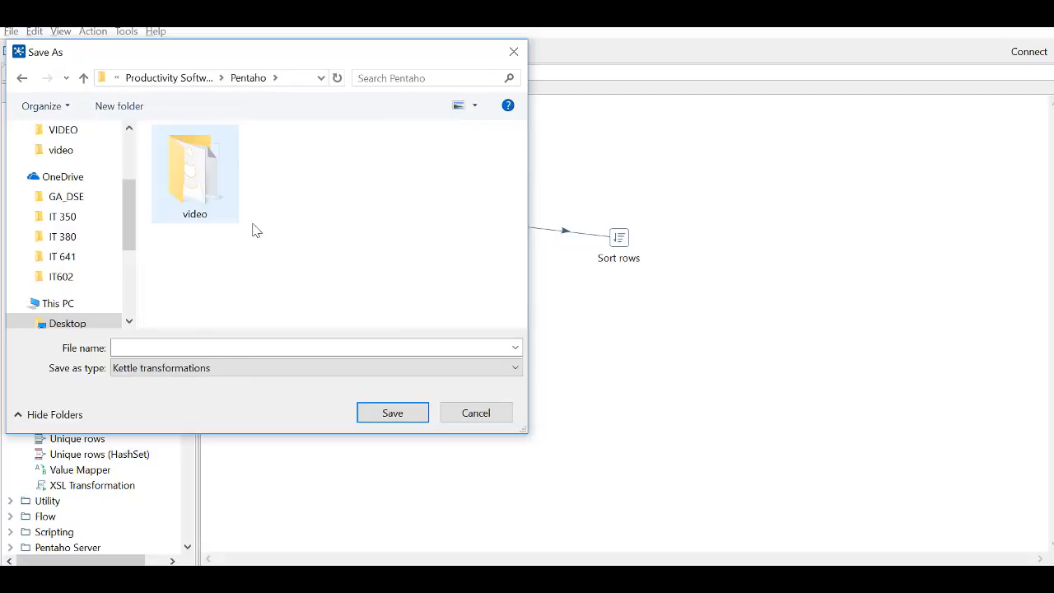
left_click(207, 347)
type("tes")
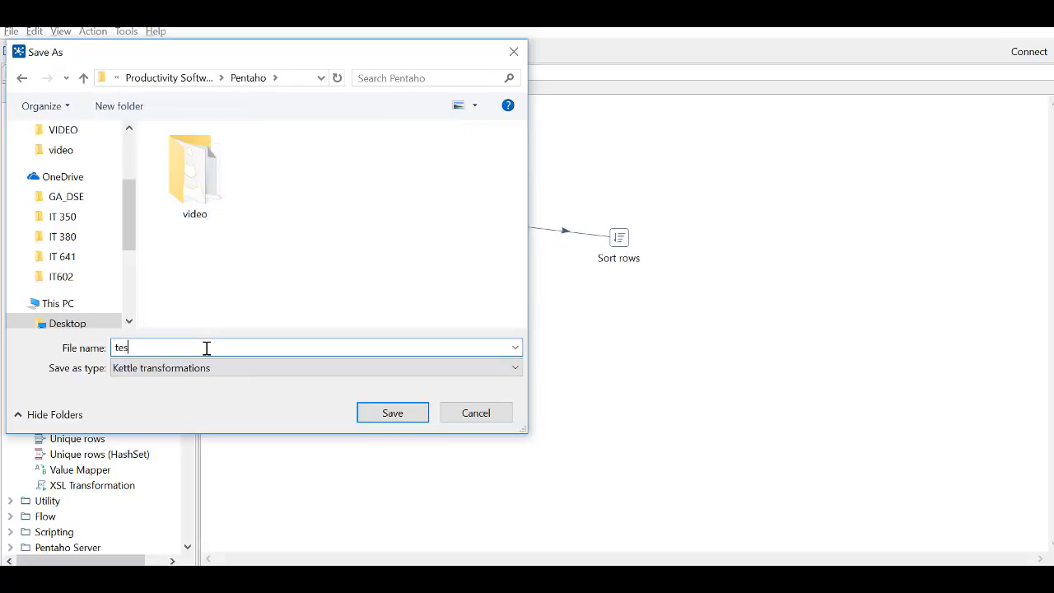
type("t")
key("Return")
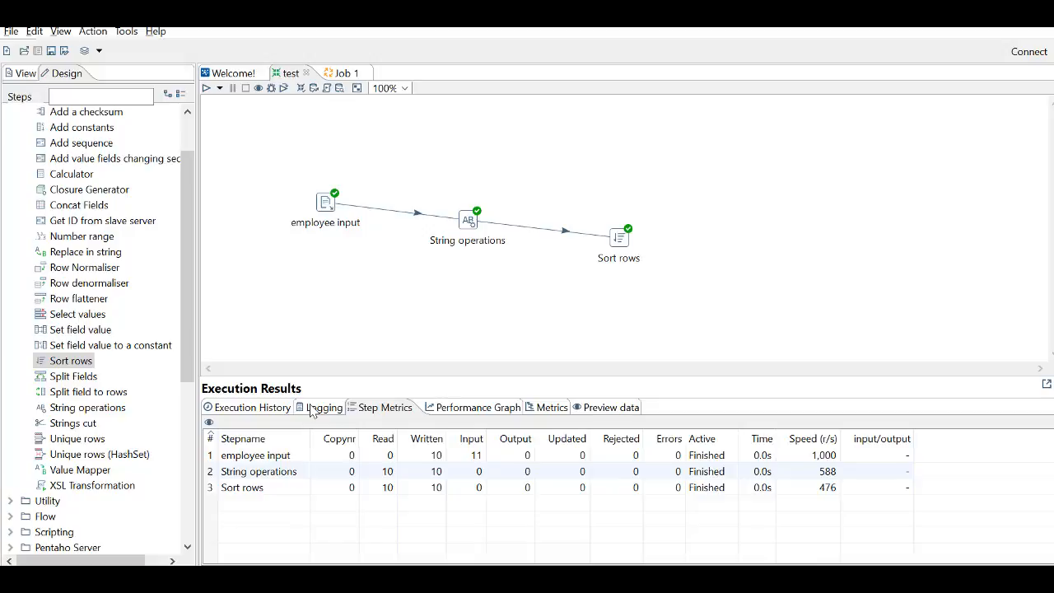
- Preview the sorted employee rows in the execution results
left_click(623, 409)
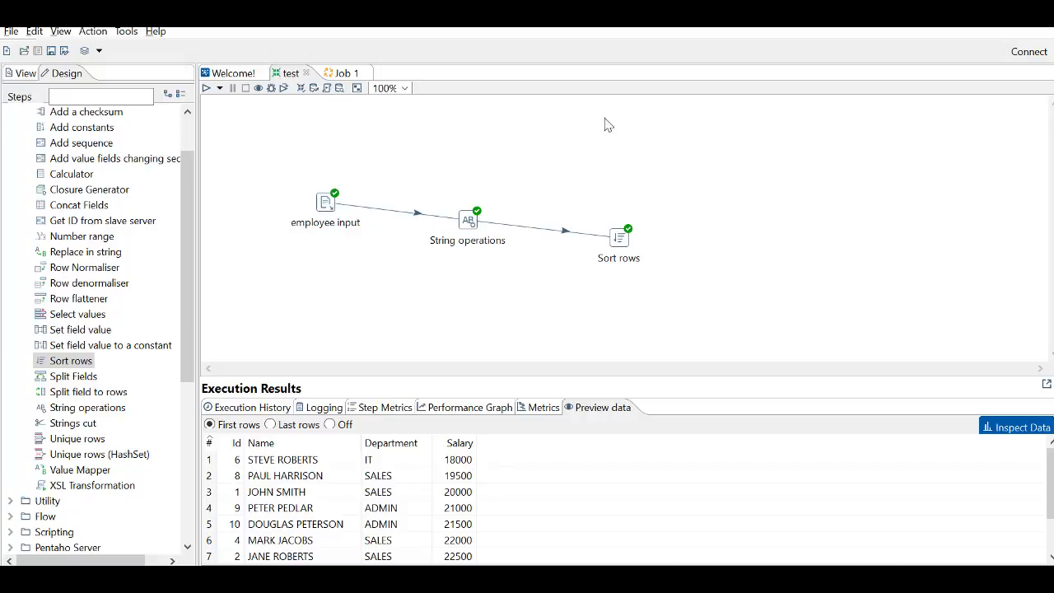
- Add a Microsoft Excel Output step to the canvas and connect Sort rows to it
left_click_drag(186, 210, 184, 167)
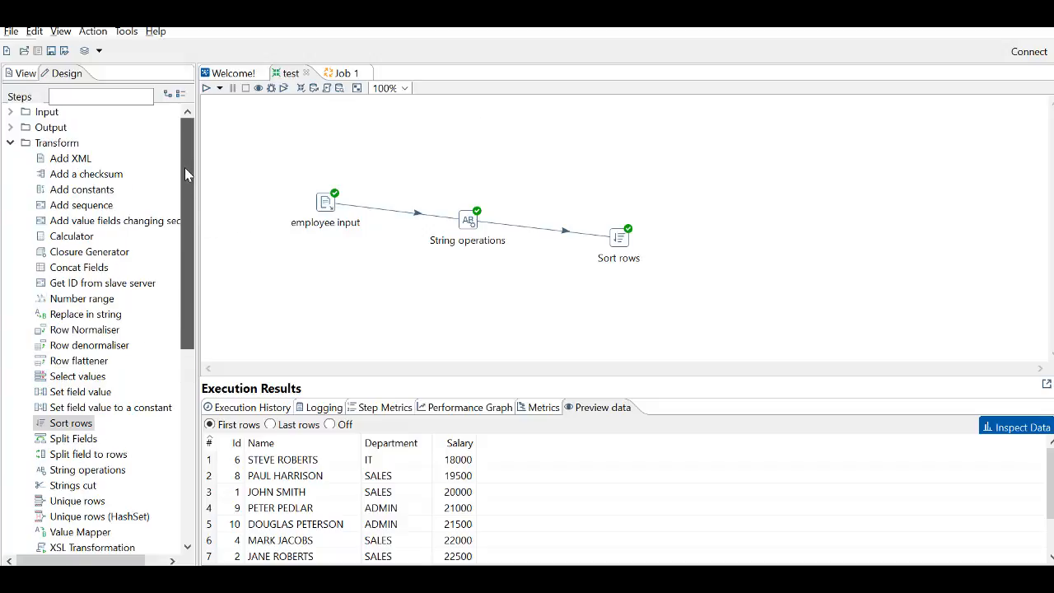
left_click(48, 129)
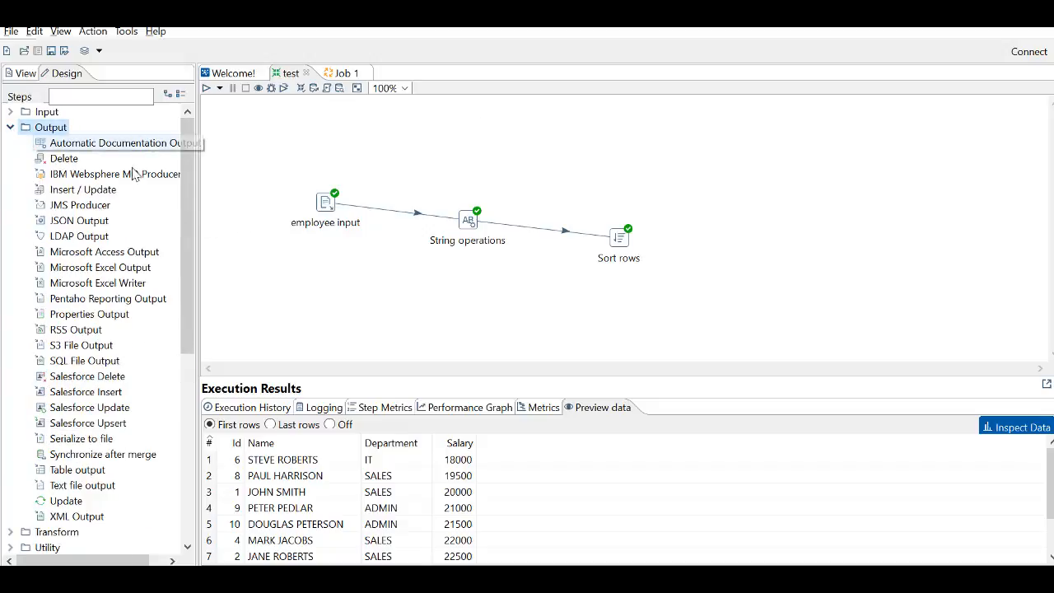
left_click_drag(98, 268, 731, 241)
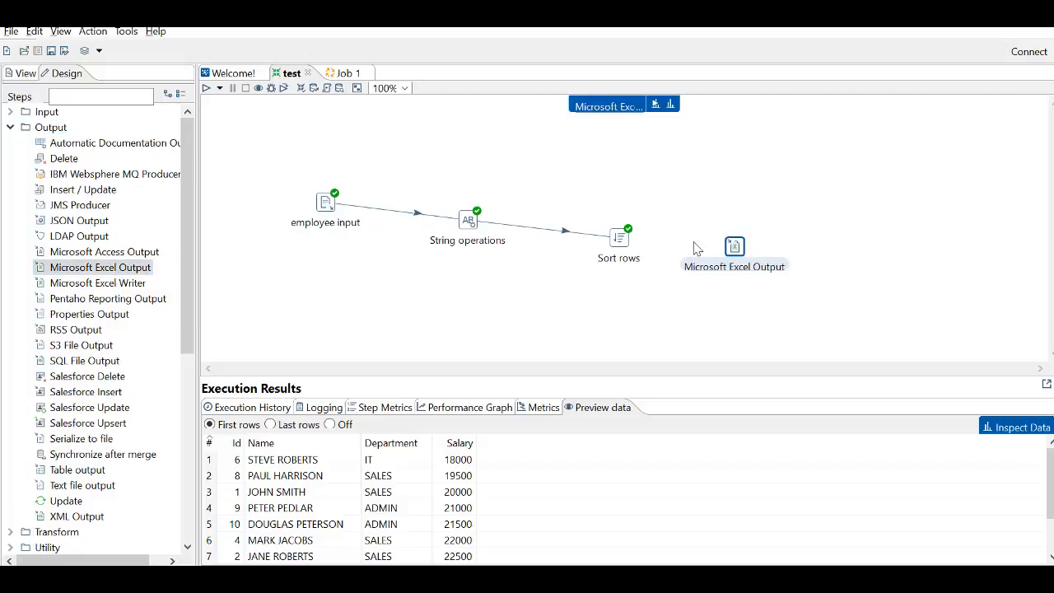
left_click(624, 247)
mouse_move(627, 249)
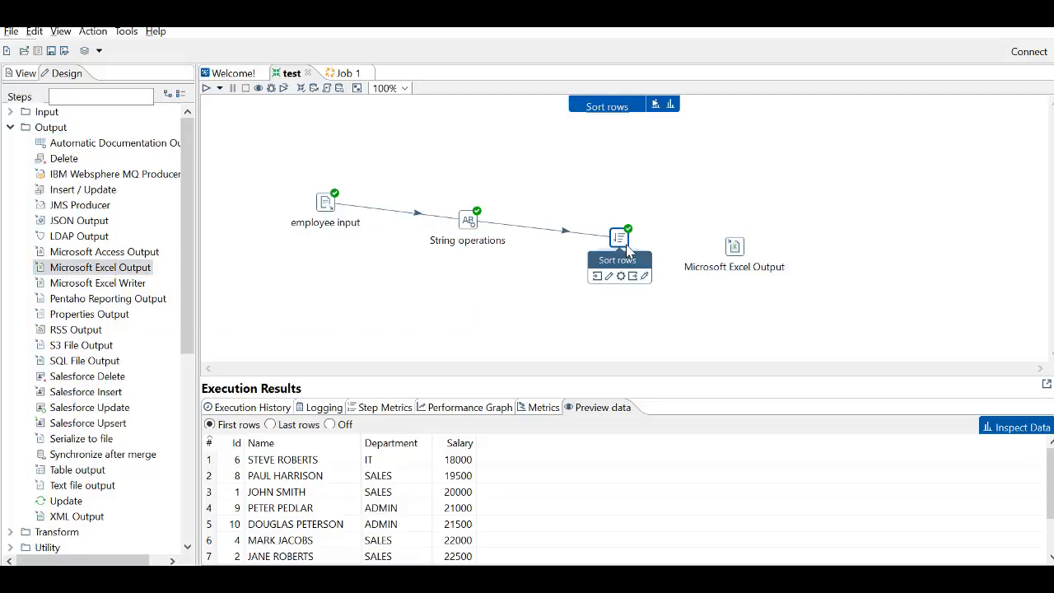
left_click_drag(637, 278, 735, 252)
- Set the Microsoft Excel Output step's file to output in the Pentaho folder, keeping the Excel file type
double_click(735, 248)
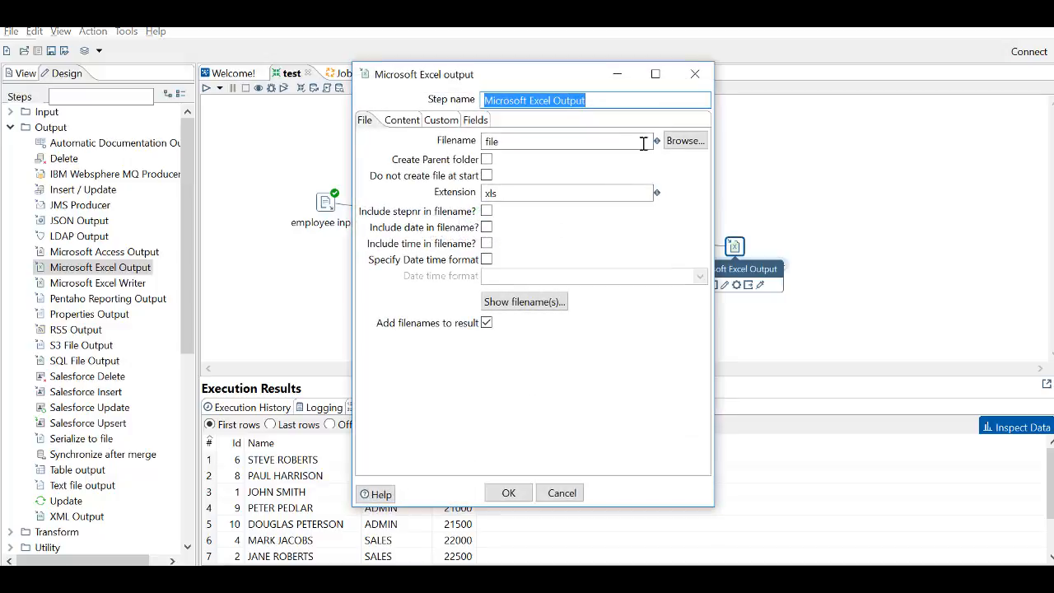
left_click(686, 141)
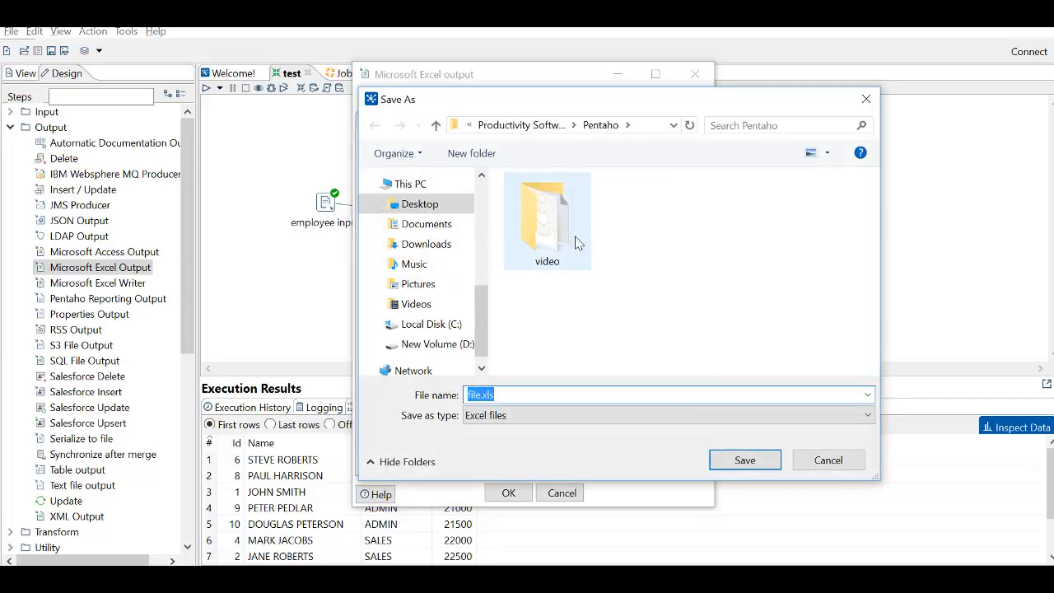
left_click(540, 393)
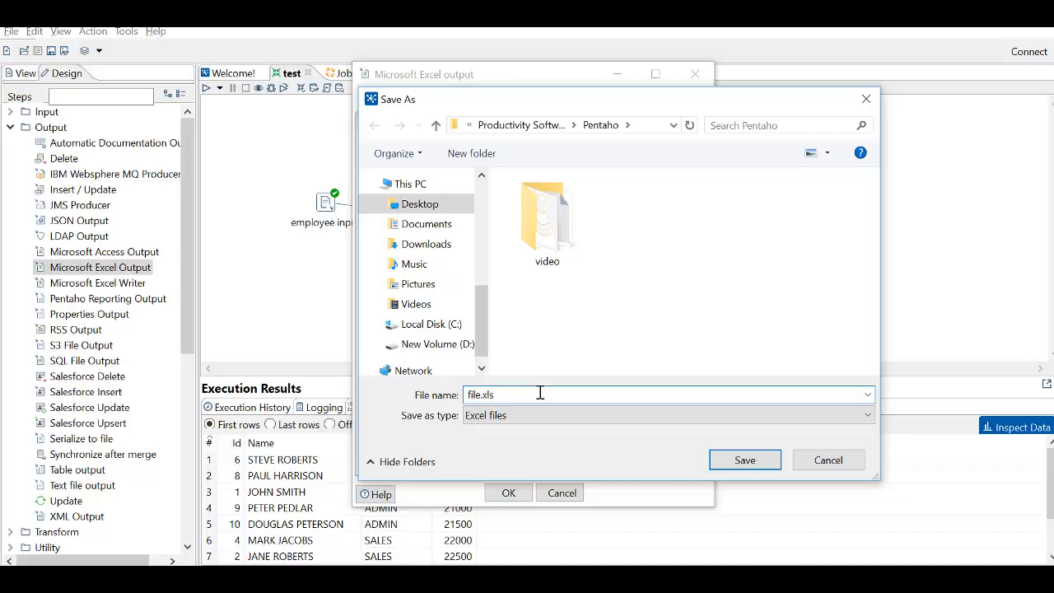
key("ctrl+a")
type("output")
key("Return")
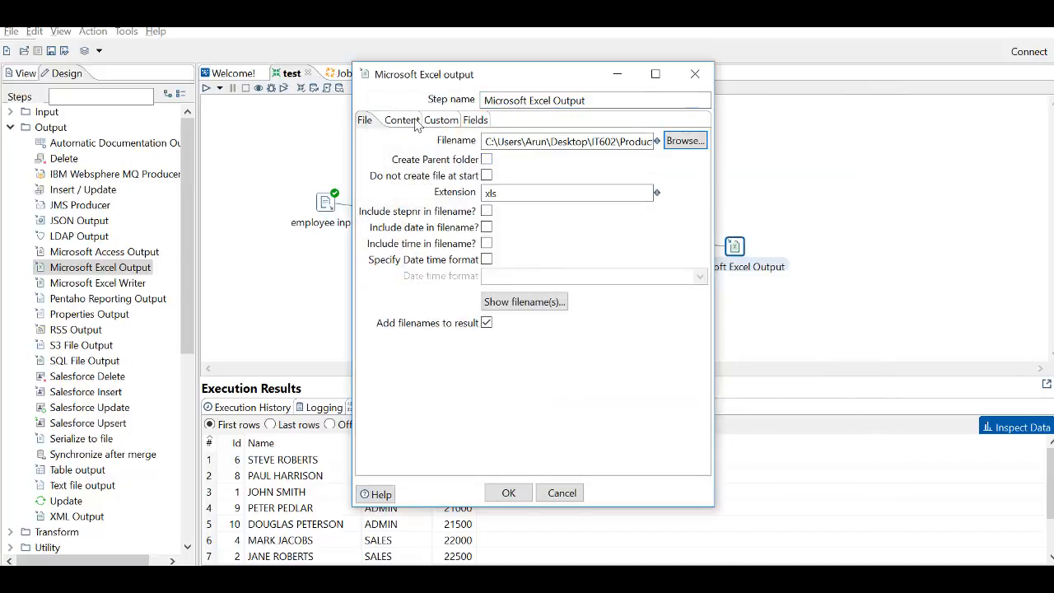
- Load the incoming Id, Name, Department and Salary fields into the Excel output and accept its settings
left_click(472, 122)
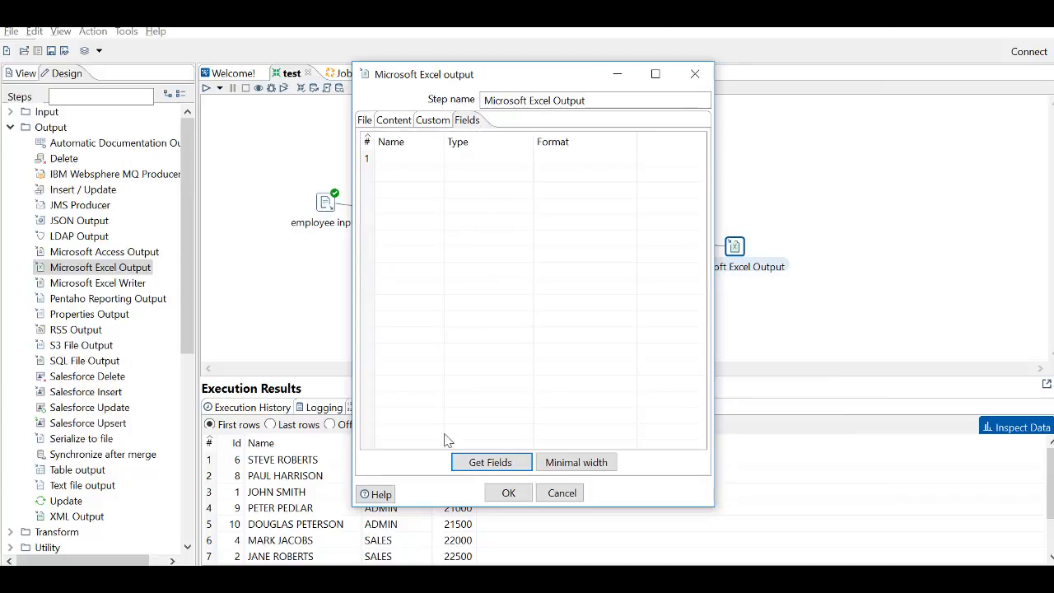
left_click(485, 462)
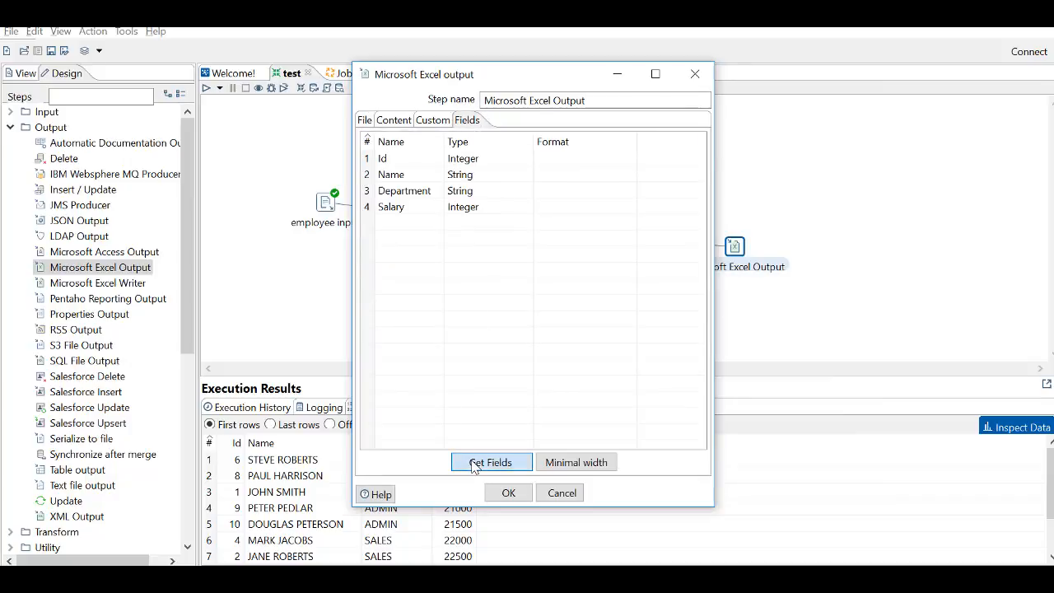
left_click(504, 493)
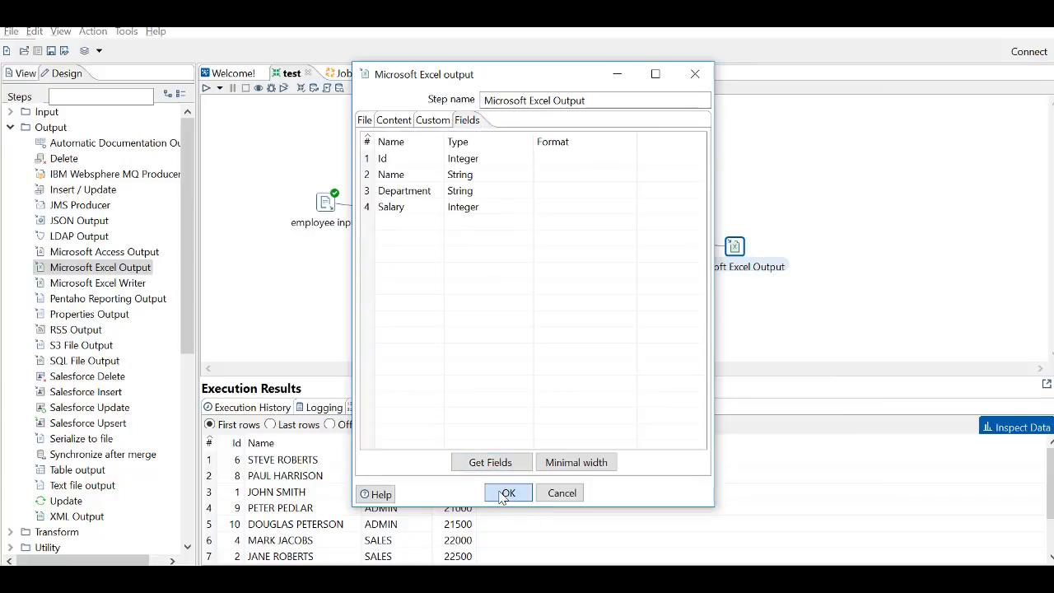
- Run the transformation in the Local environment with Basic log level, saving it first, and show its execution log
left_click(205, 88)
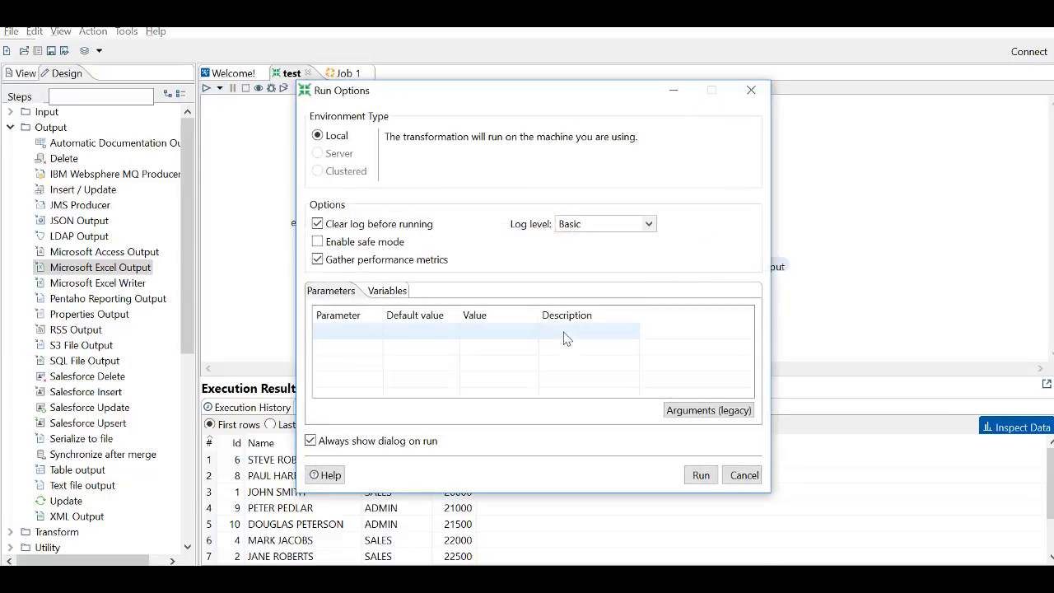
left_click(701, 475)
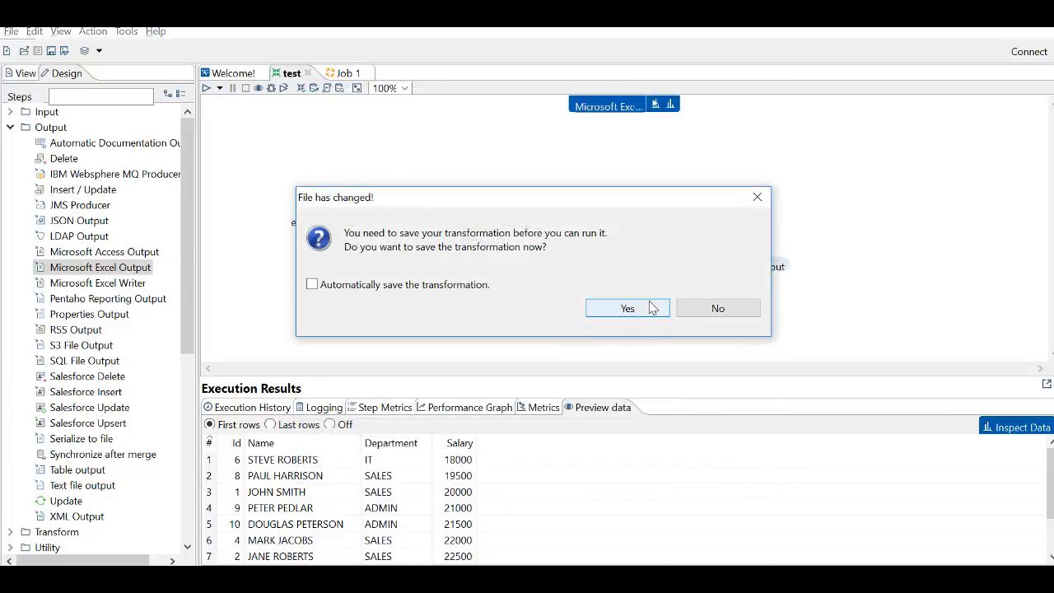
left_click(621, 309)
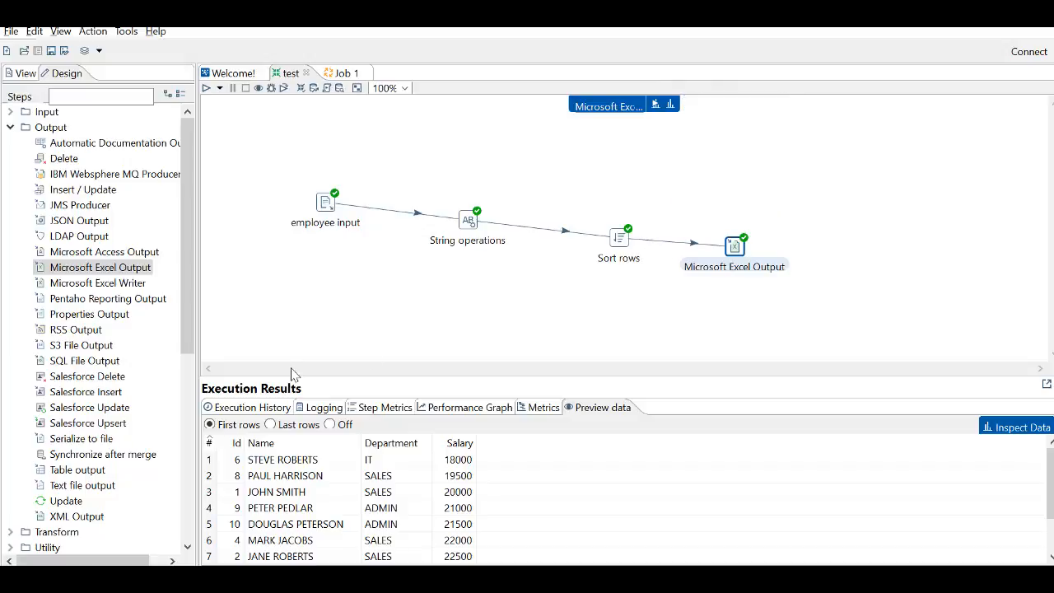
left_click(320, 409)
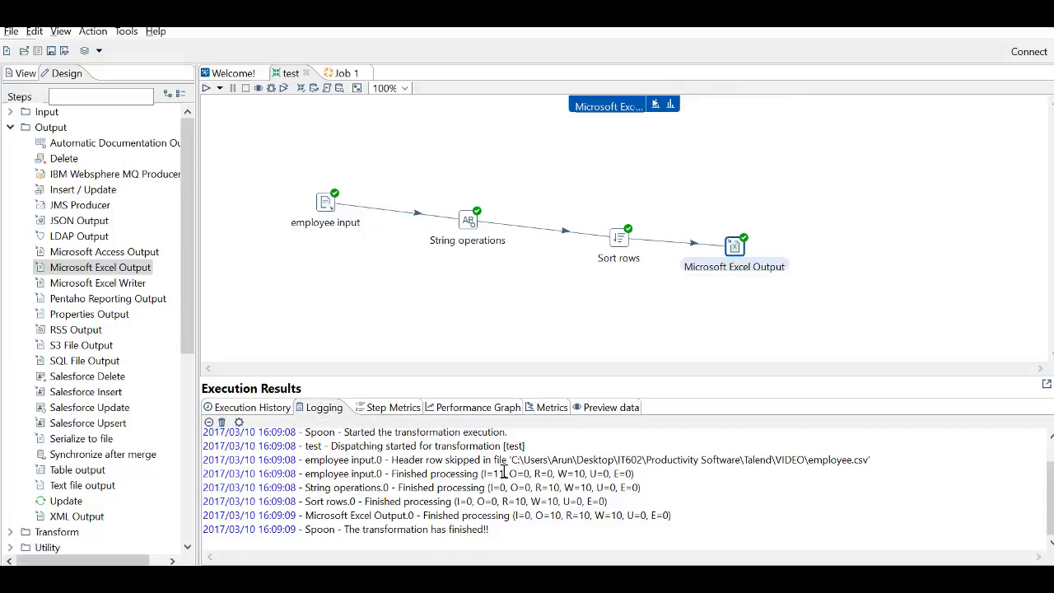
- Switch to File Explorer and open output.xls.xls from the Pentaho folder in Excel to examine the exported rows
key("alt+Tab")
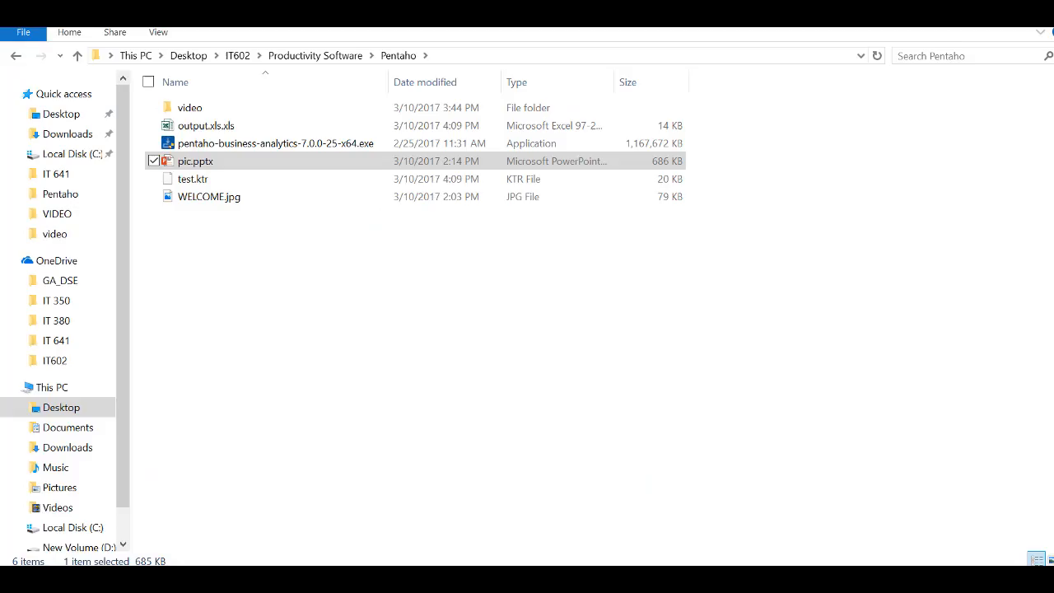
left_click(254, 130)
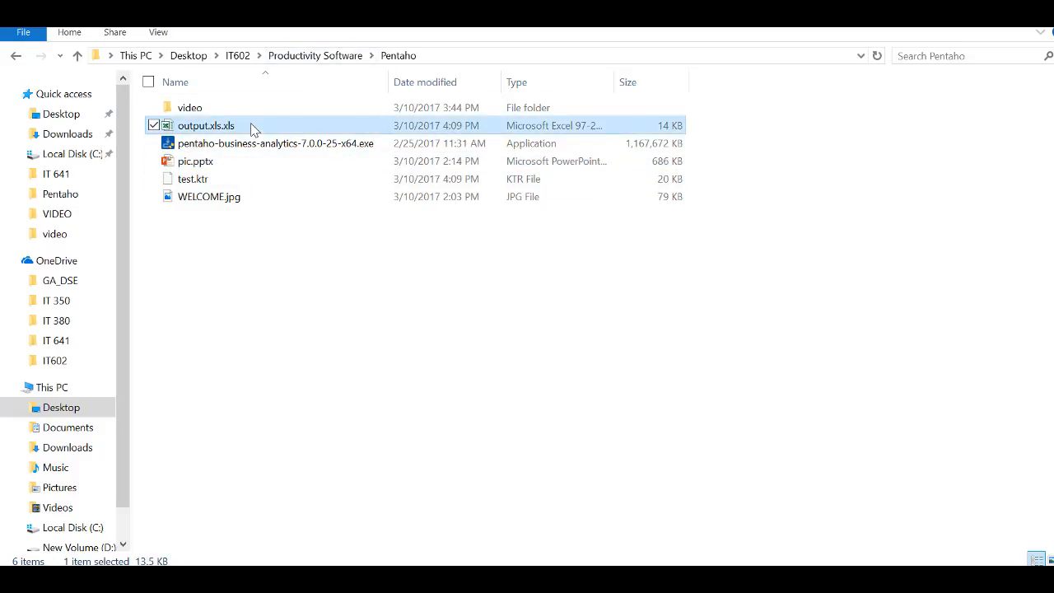
double_click(253, 130)
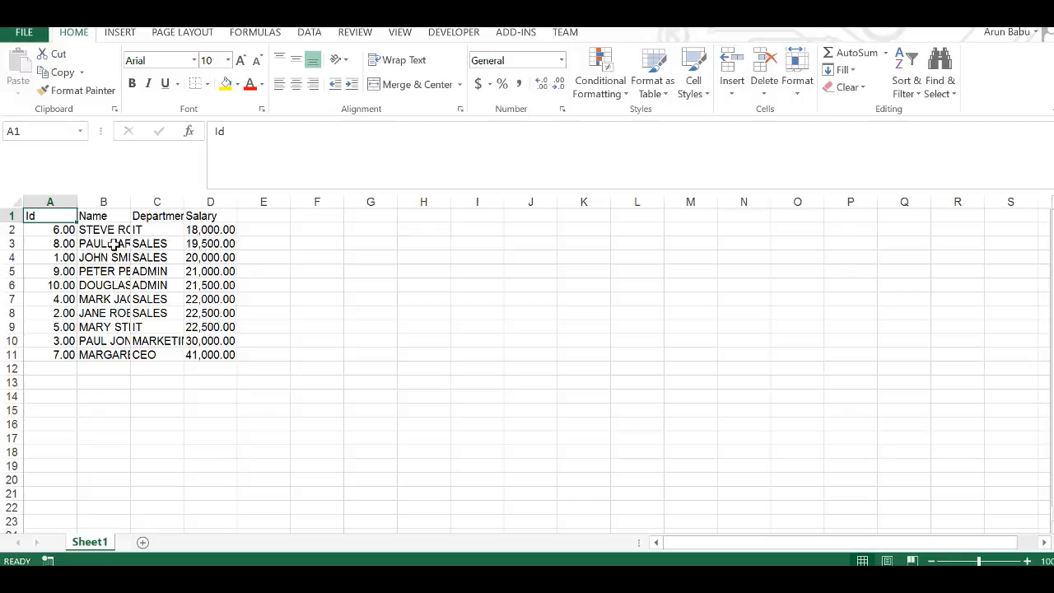
left_click(69, 230)
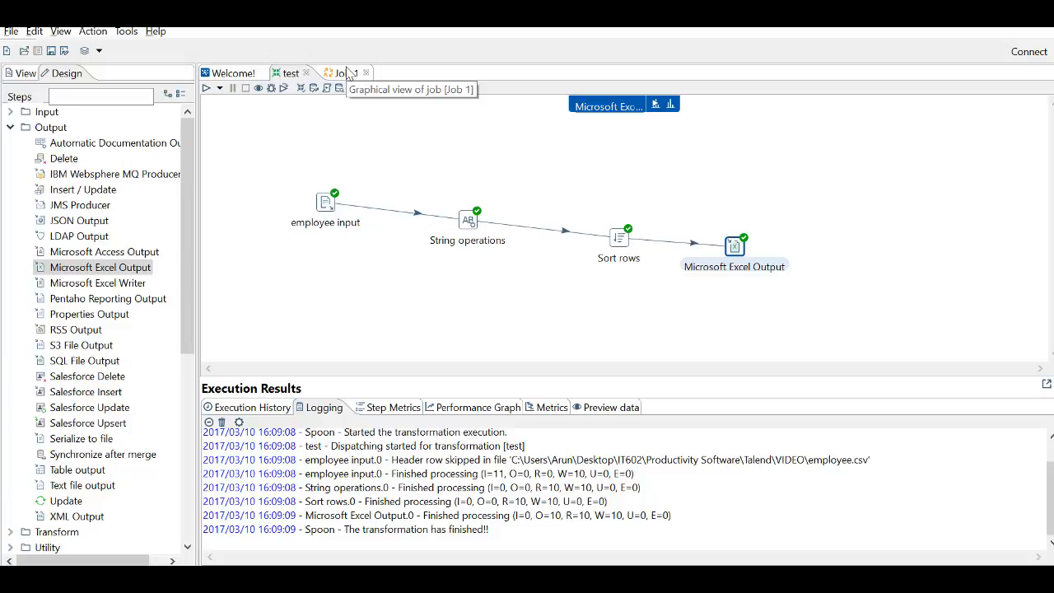
- Add START and Transformation entries to Job 1 in Pentaho and connect START to Transformation
left_click(344, 73)
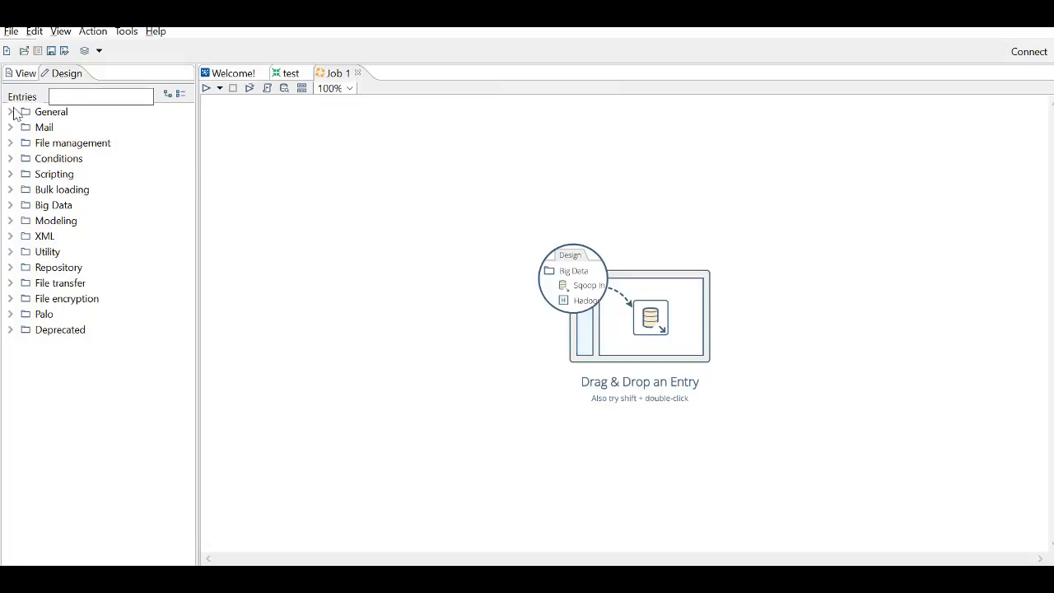
left_click(14, 113)
left_click_drag(66, 127, 288, 191)
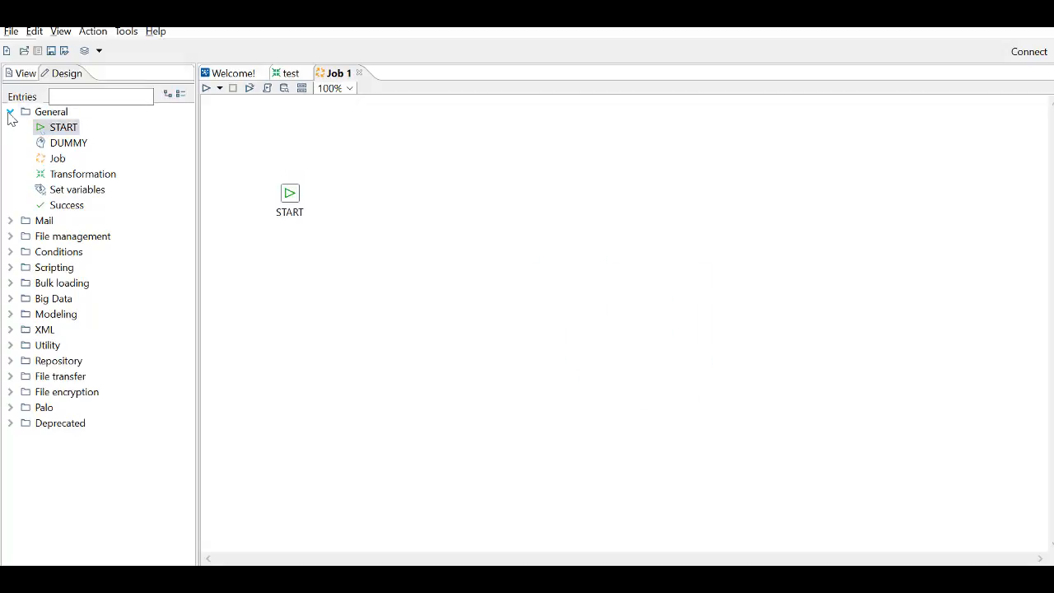
left_click_drag(71, 174, 393, 194)
mouse_move(294, 206)
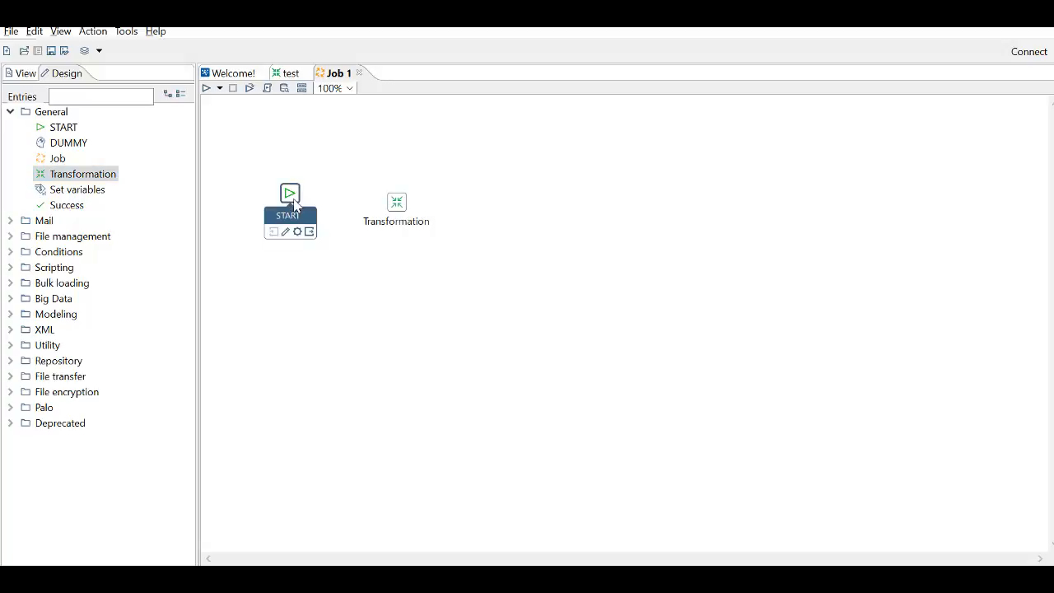
left_click_drag(309, 232, 398, 204)
- Set the Transformation entry's filename to test.ktr from the Pentaho folder and accept the entry details
double_click(398, 204)
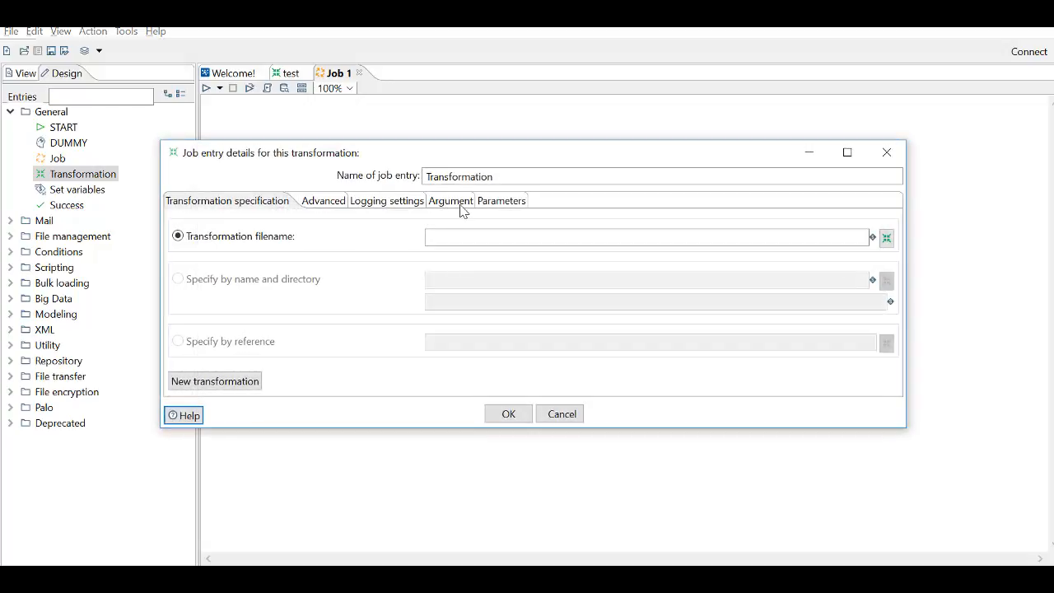
left_click(887, 239)
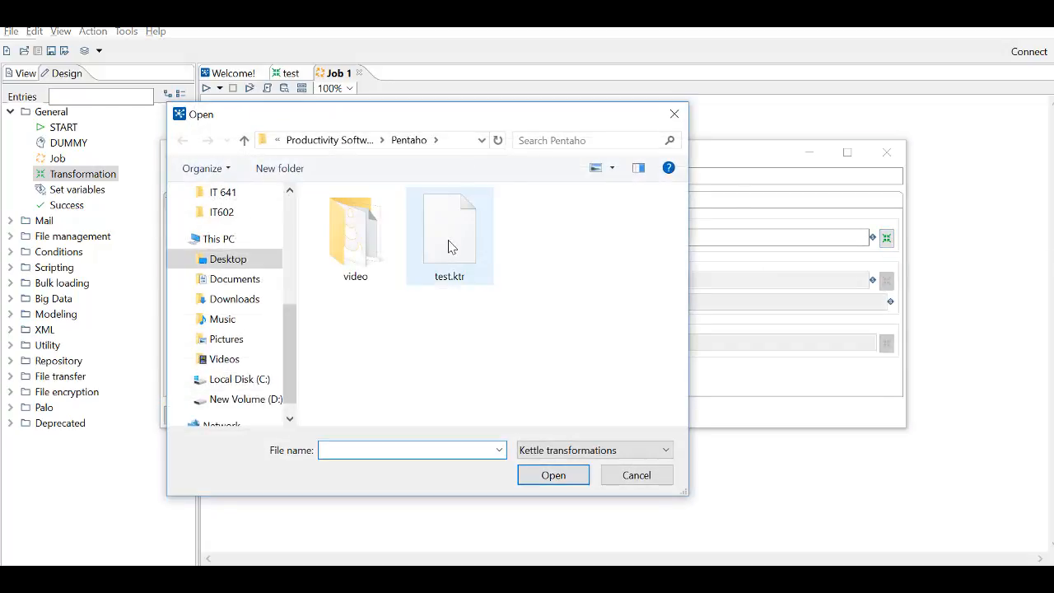
double_click(449, 246)
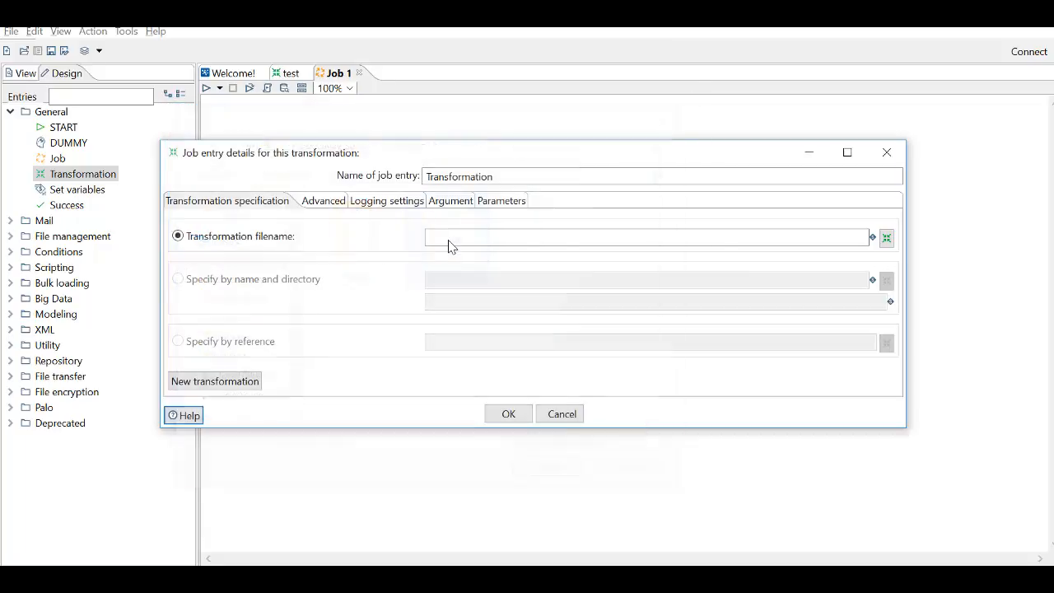
left_click(508, 414)
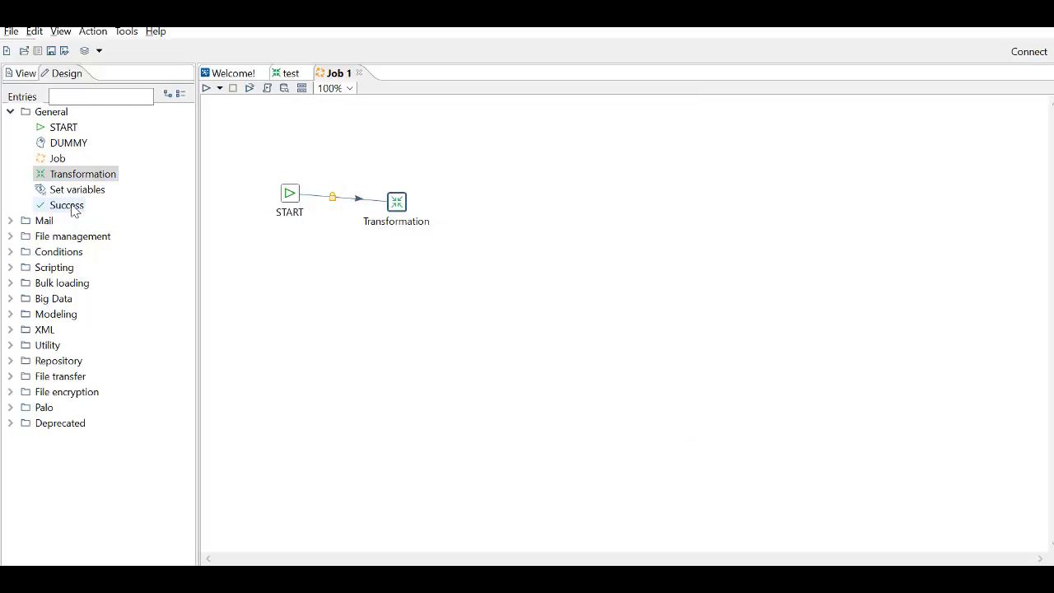
- Add a Success entry to the job and connect the Transformation entry to it
left_click_drag(71, 213, 501, 205)
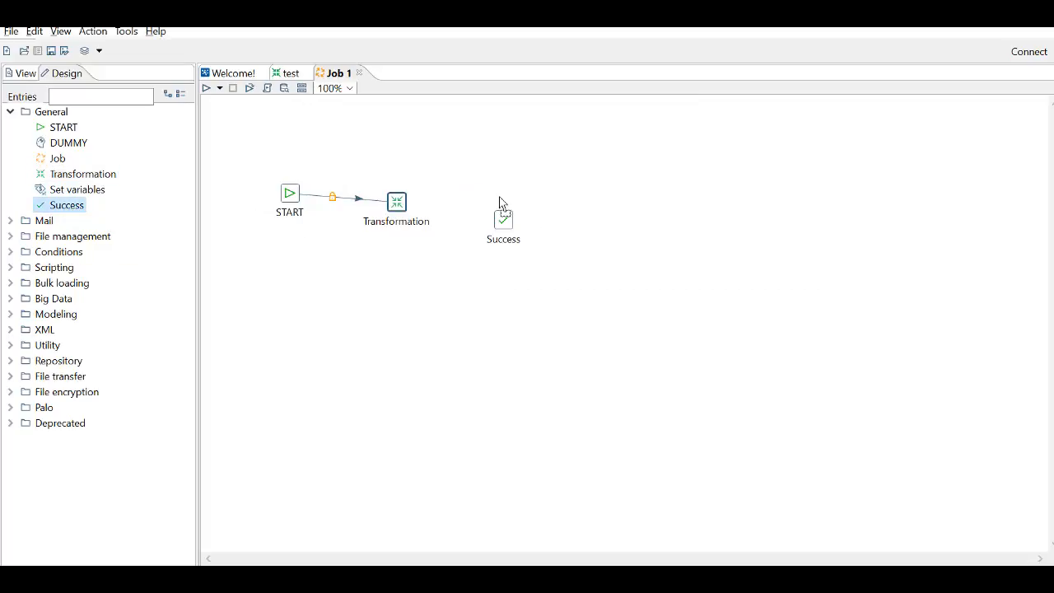
mouse_move(397, 200)
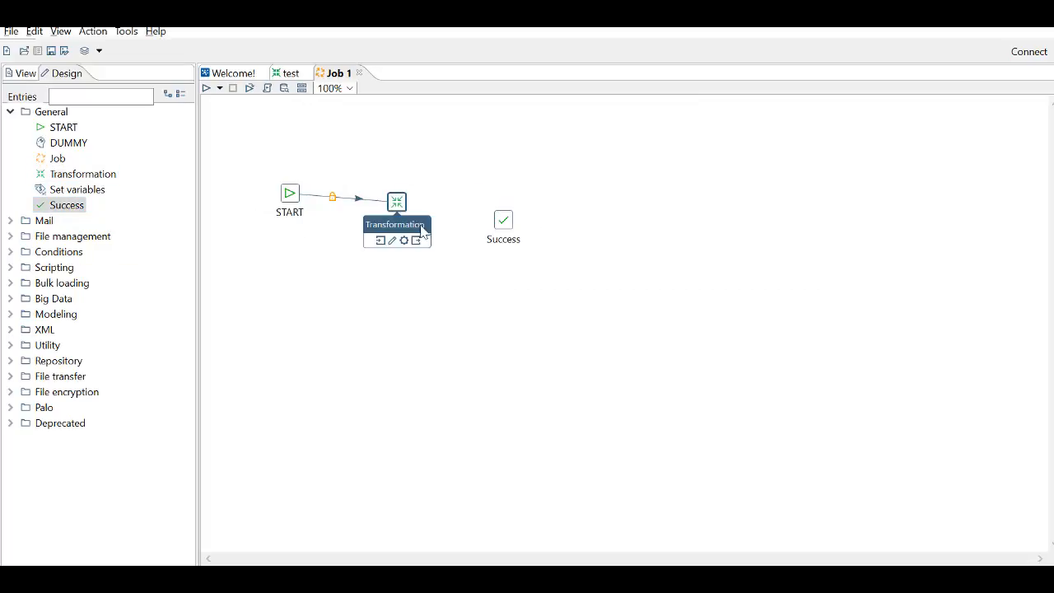
left_click_drag(416, 239, 503, 229)
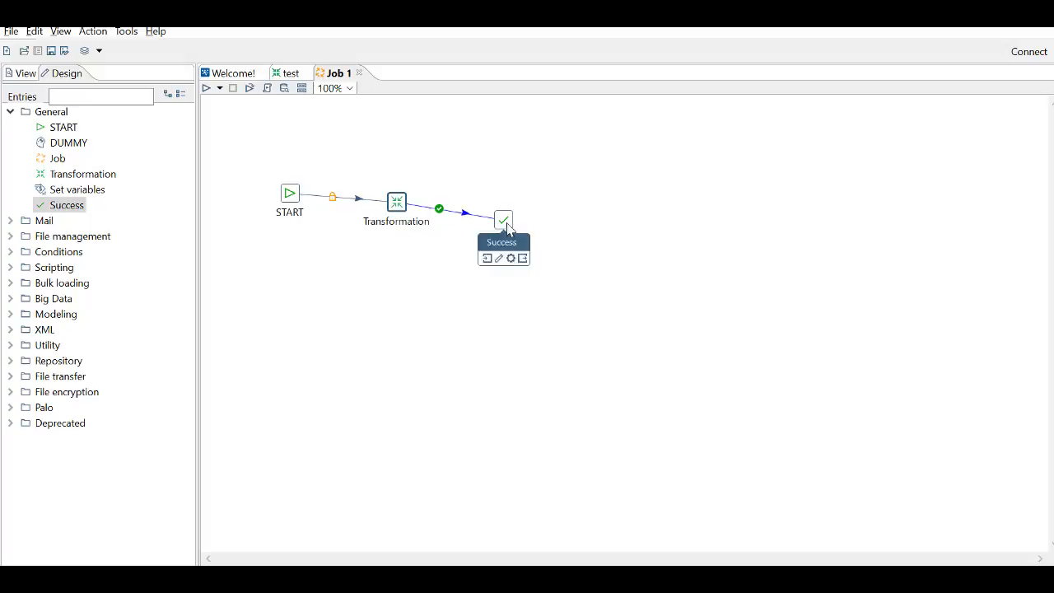
- Run the job in the Local environment with Basic log level, saving it as test in the Pentaho folder
left_click(207, 90)
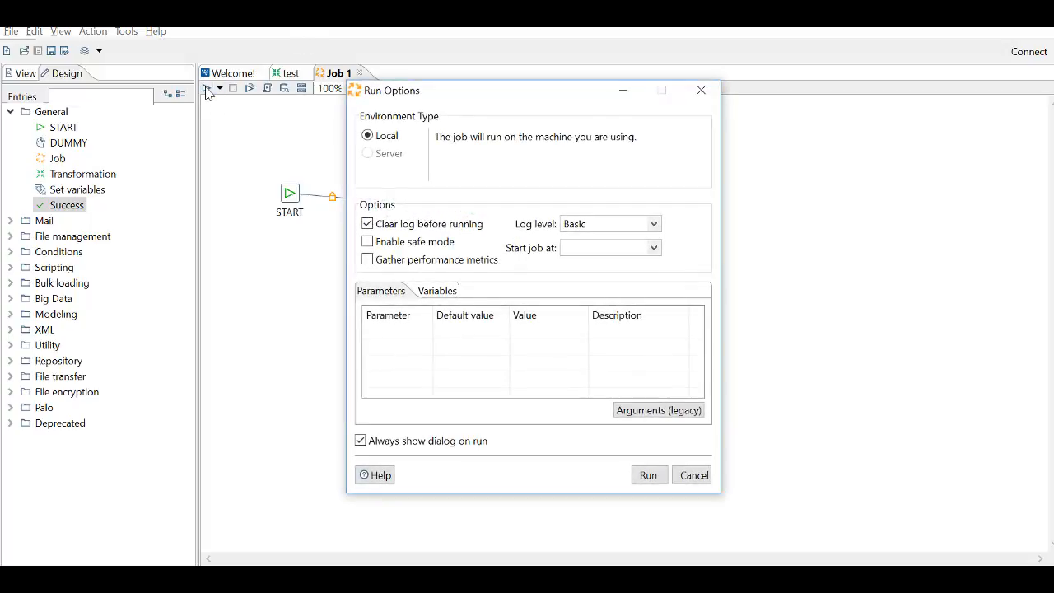
left_click(647, 476)
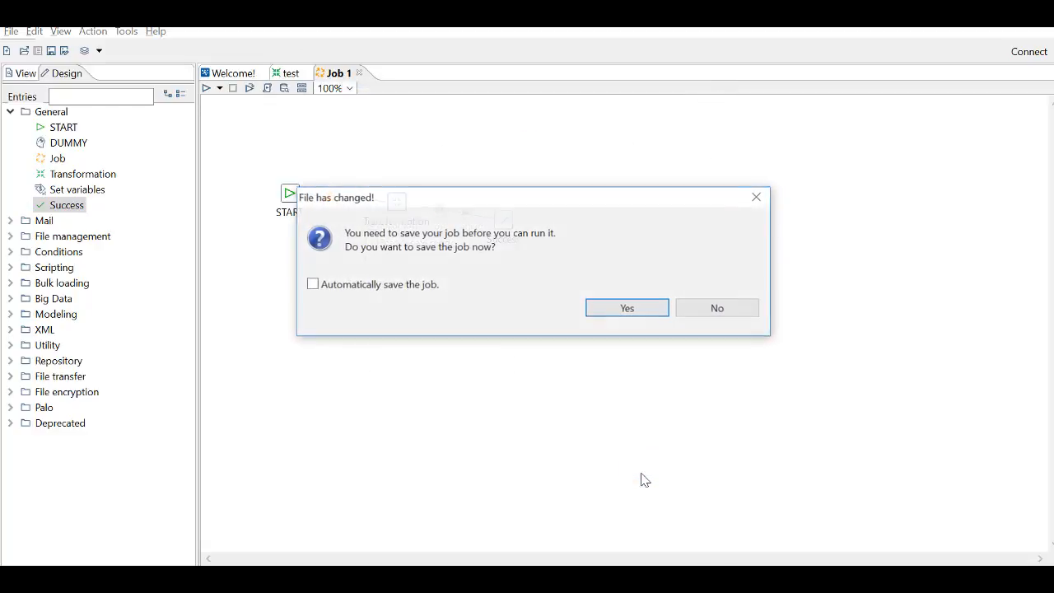
left_click(623, 311)
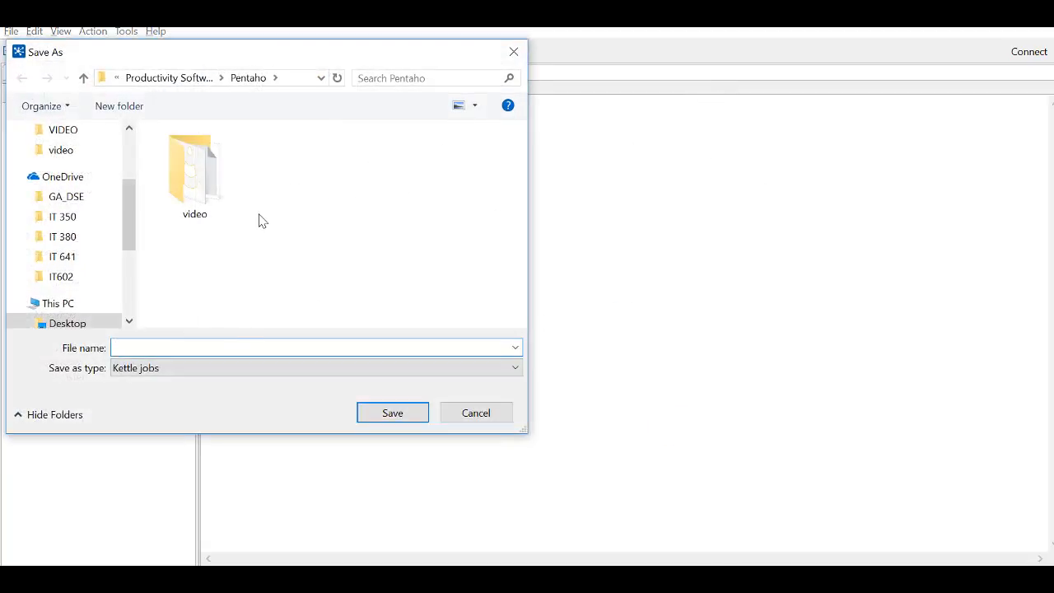
type("test")
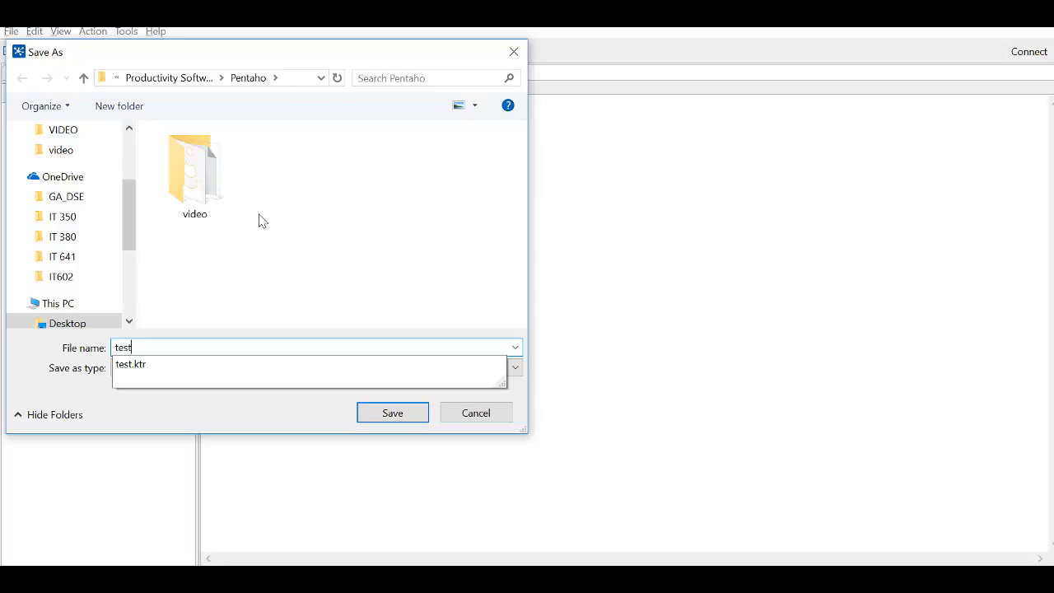
key("Return")
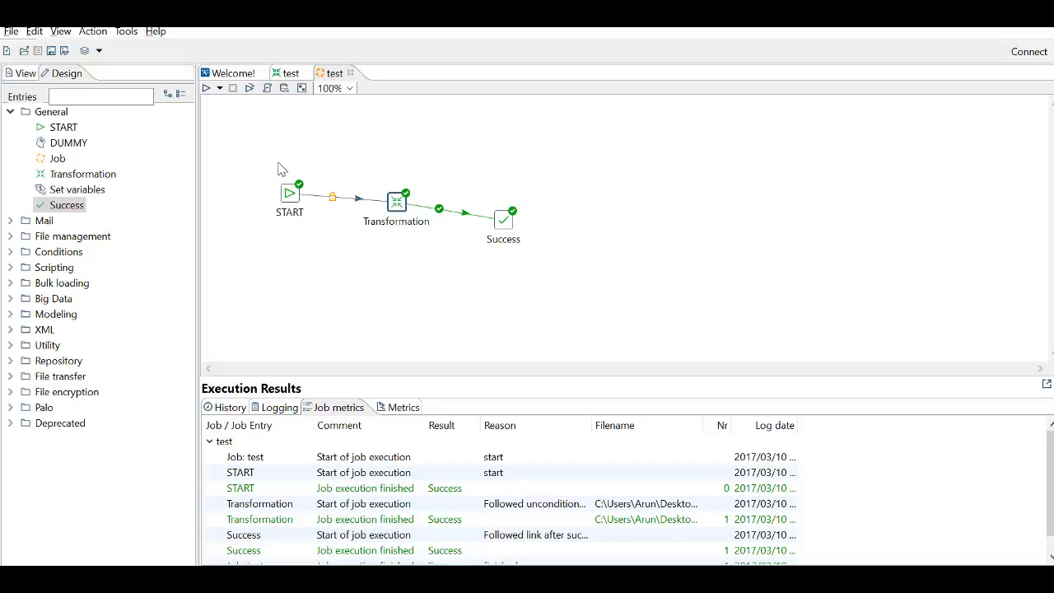
key("alt+Tab")
key("alt+Tab")
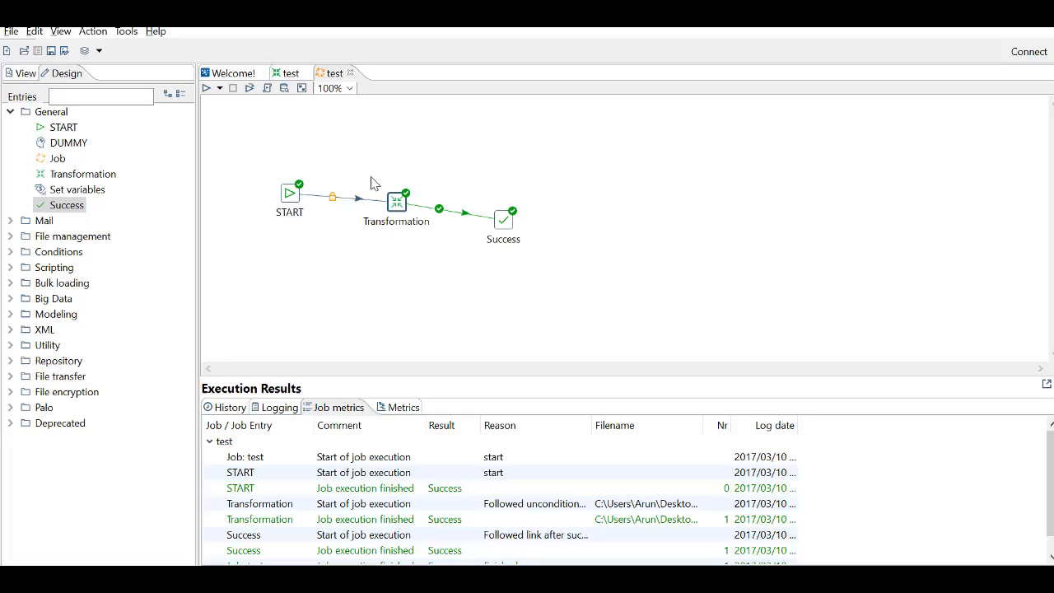